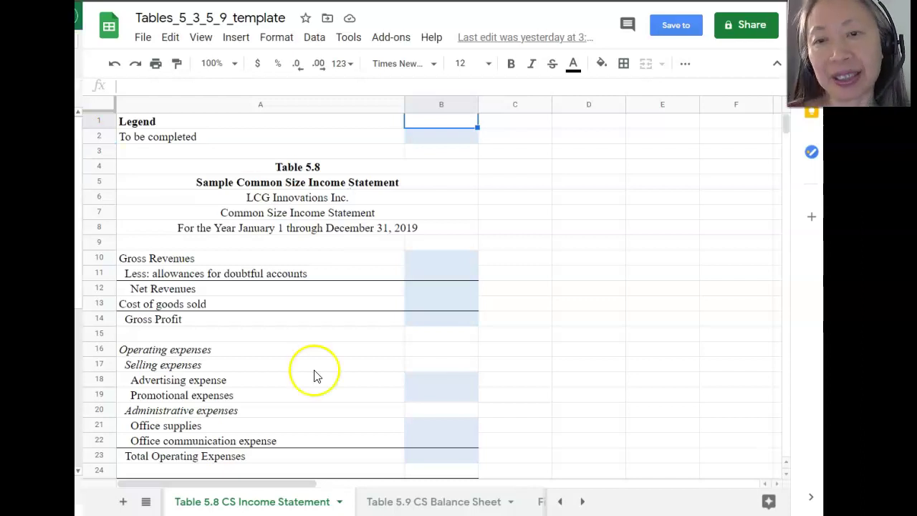
- In B10 of Table 5.8, divide Table 5.4's Gross Revenues by itself: ='Table 5.4 Income Statement'!B7/'Table 5.4 Income Statement'!$B$7
left_click(428, 259)
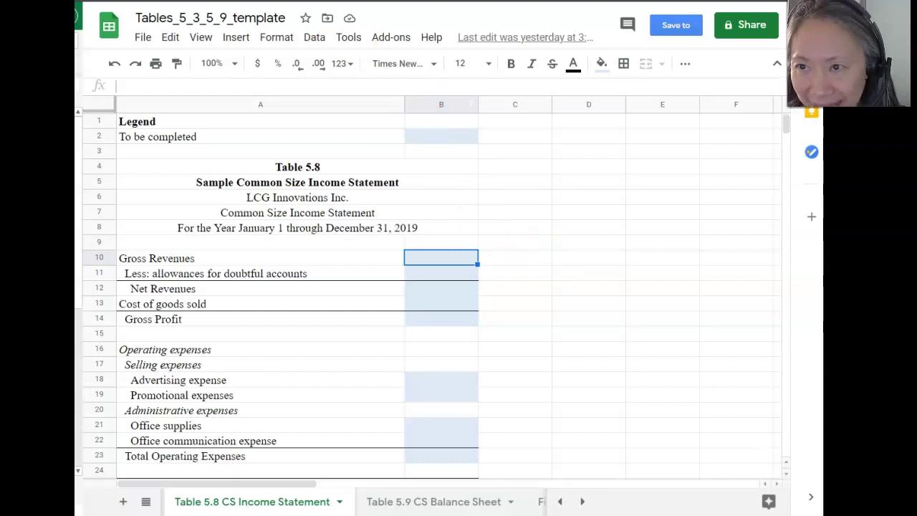
left_click(426, 258)
type("=")
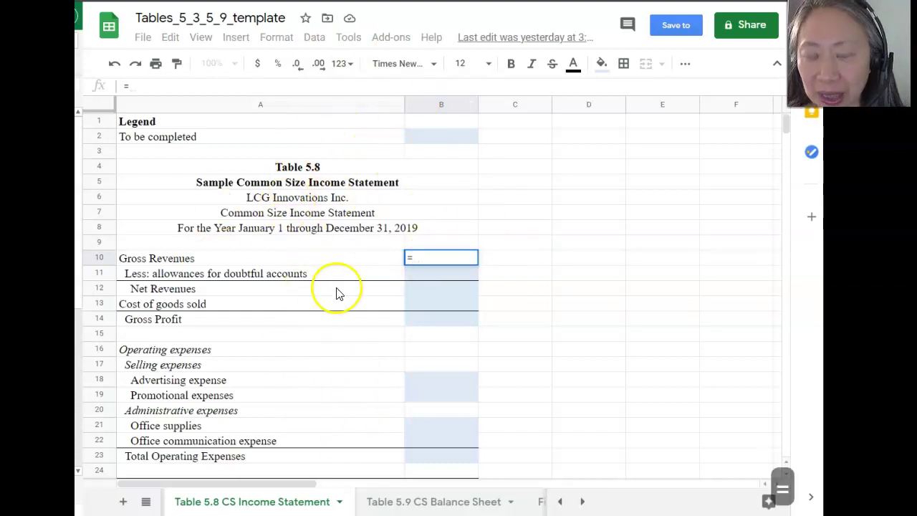
left_click(561, 502)
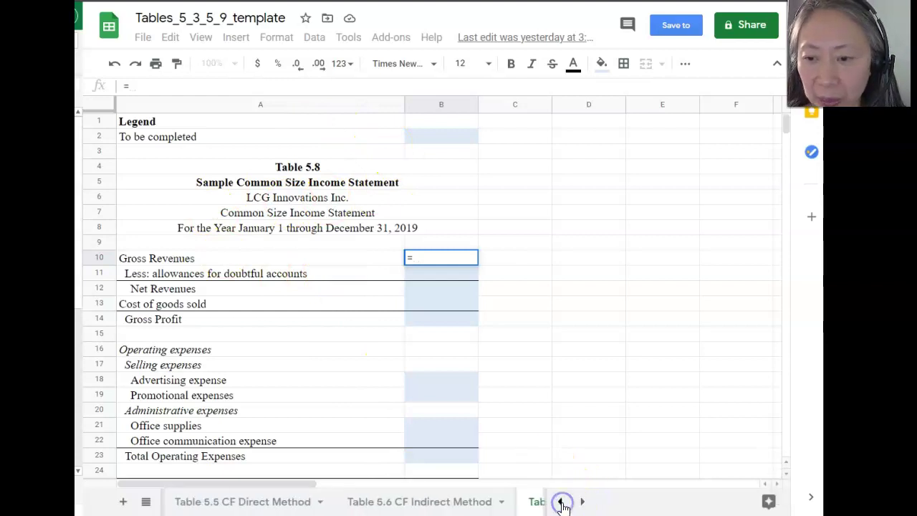
left_click(561, 504)
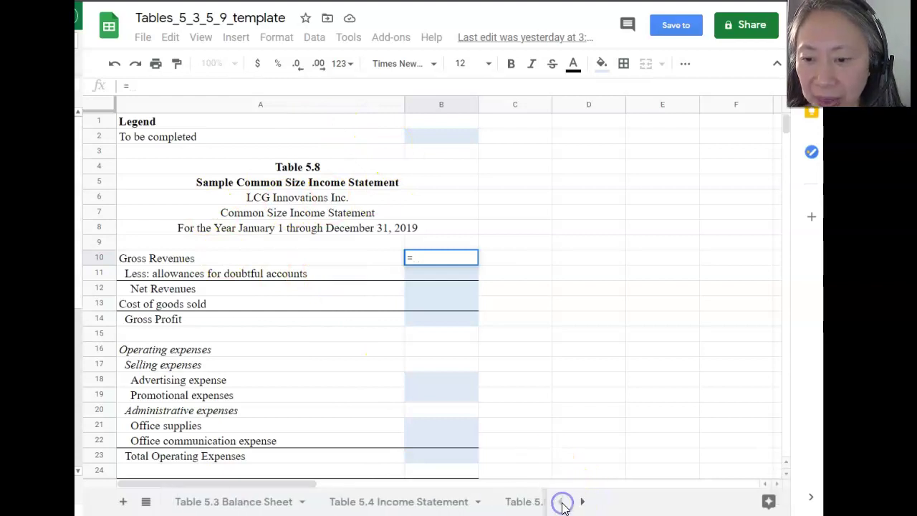
left_click(434, 503)
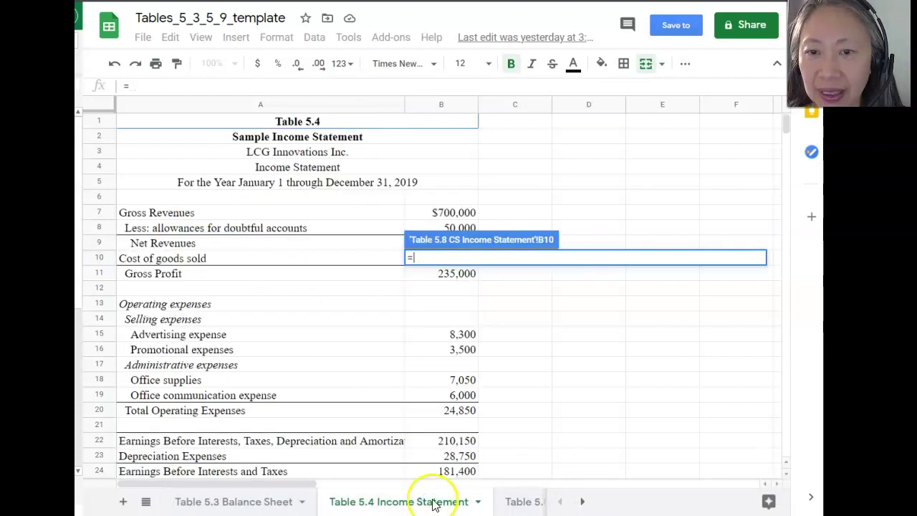
left_click(450, 213)
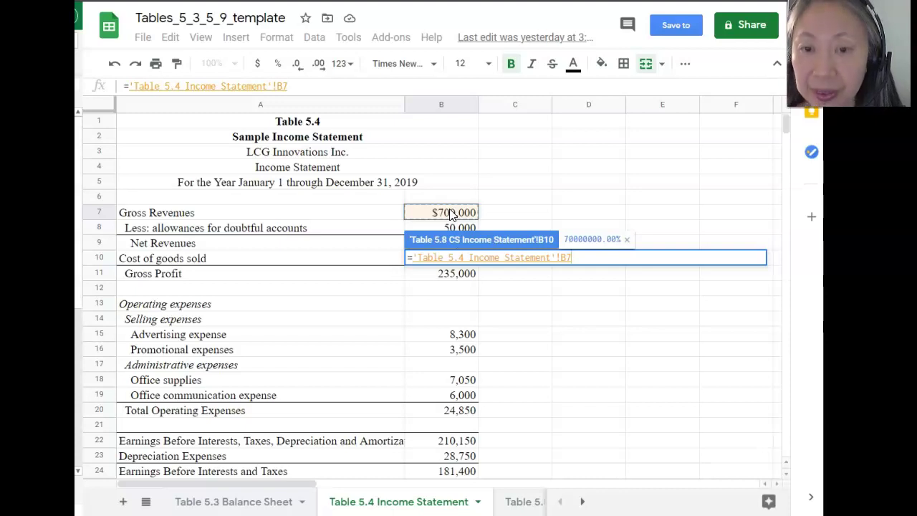
type("/")
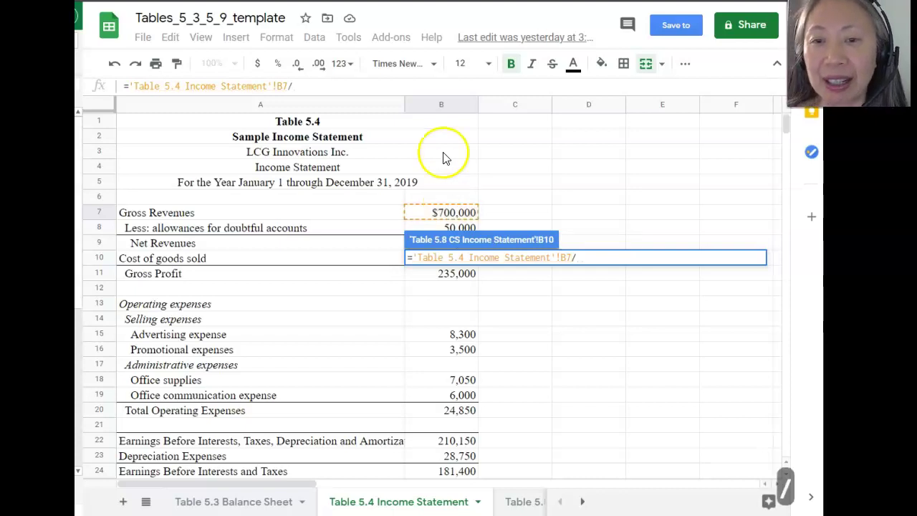
left_click(447, 214)
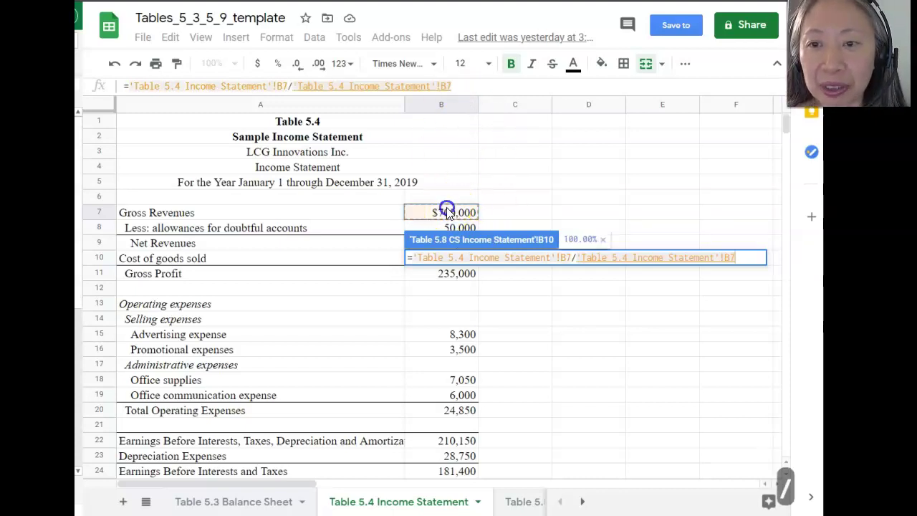
left_click(447, 86)
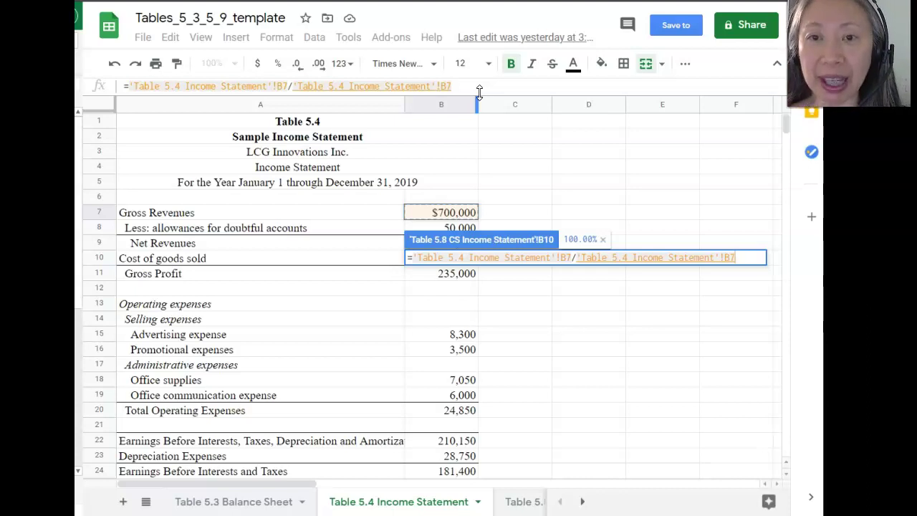
key("F4")
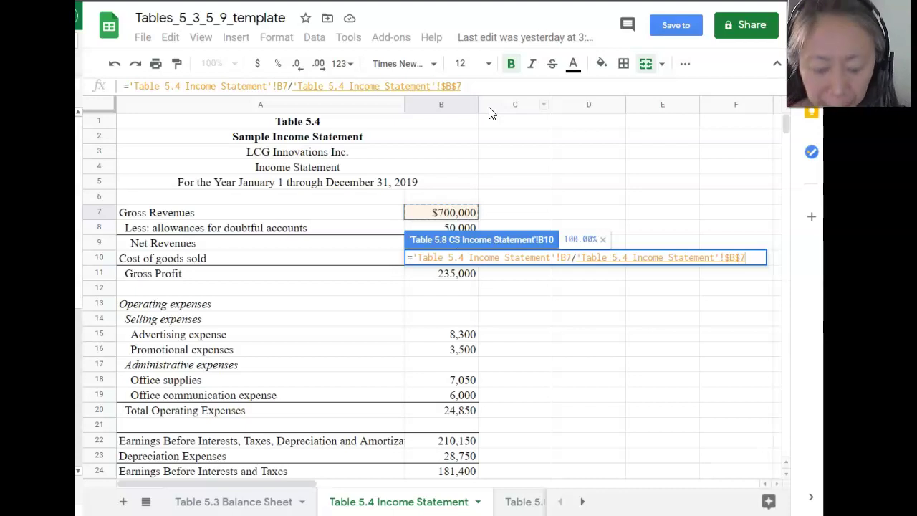
key("Return")
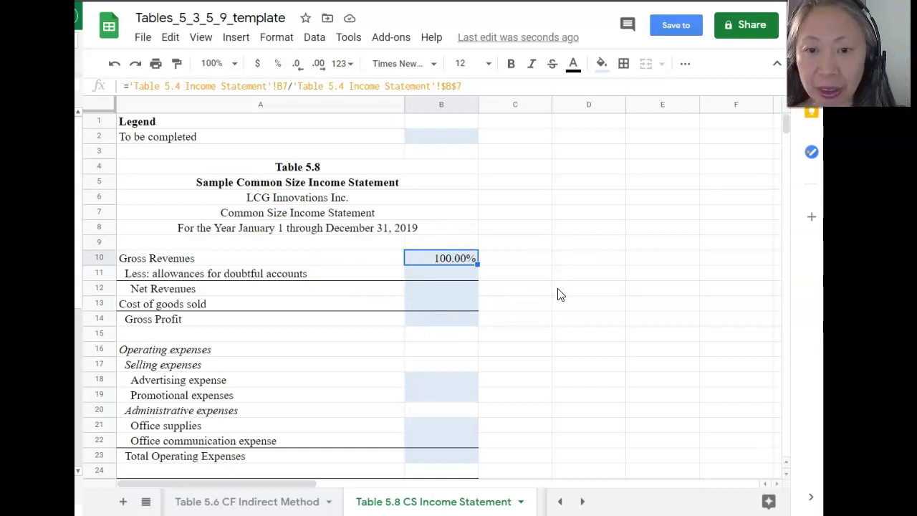
- Copy the Gross Revenues percentage formula from B10 into B11:B14, from allowances for doubtful accounts through Gross Profit
key("ctrl+c")
key("Down")
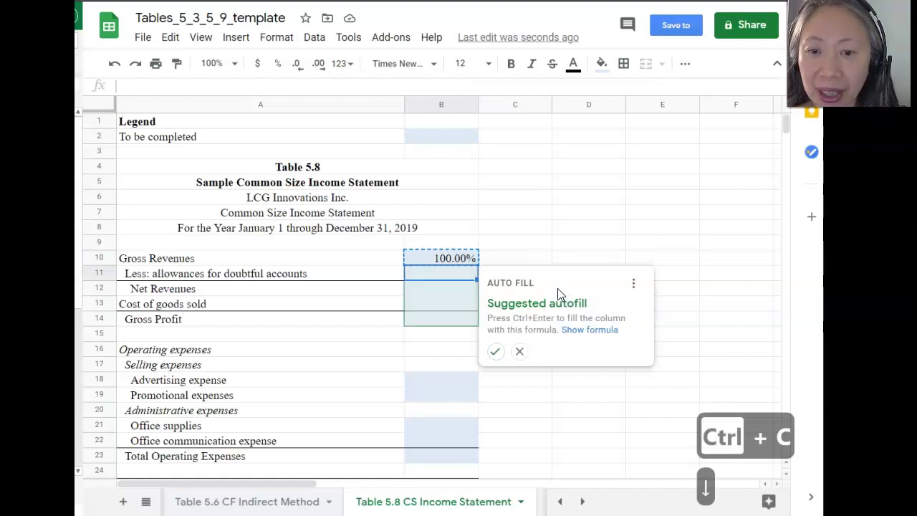
key("shift+Down")
key("shift+Down")
key("shift+Down")
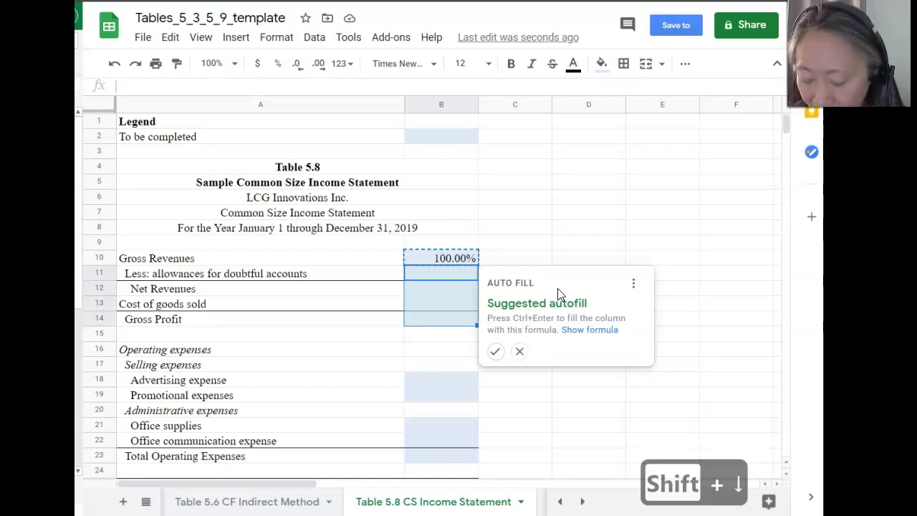
key("ctrl+v")
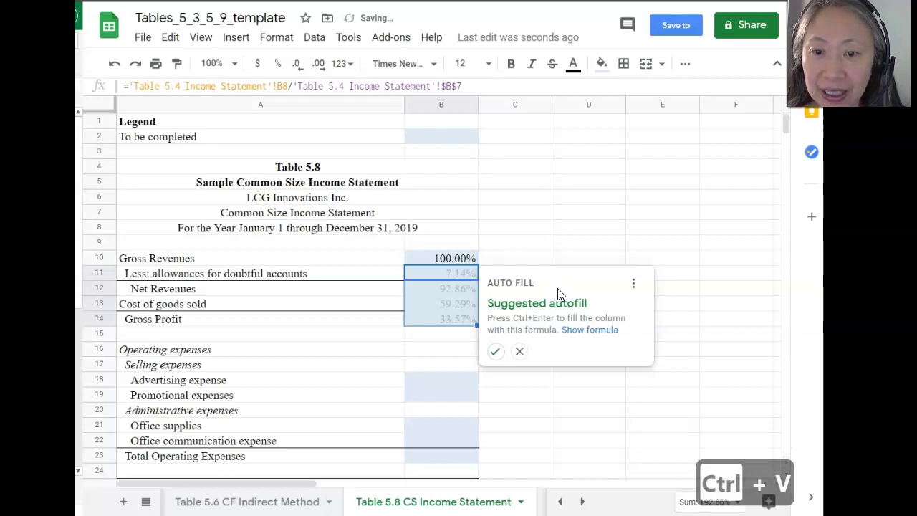
- Paste the copied percentage formula into B18:B19 for the advertising and promotional expenses
key("Down")
key("Down")
key("Down")
key("Down")
key("Down")
key("Down")
key("Down")
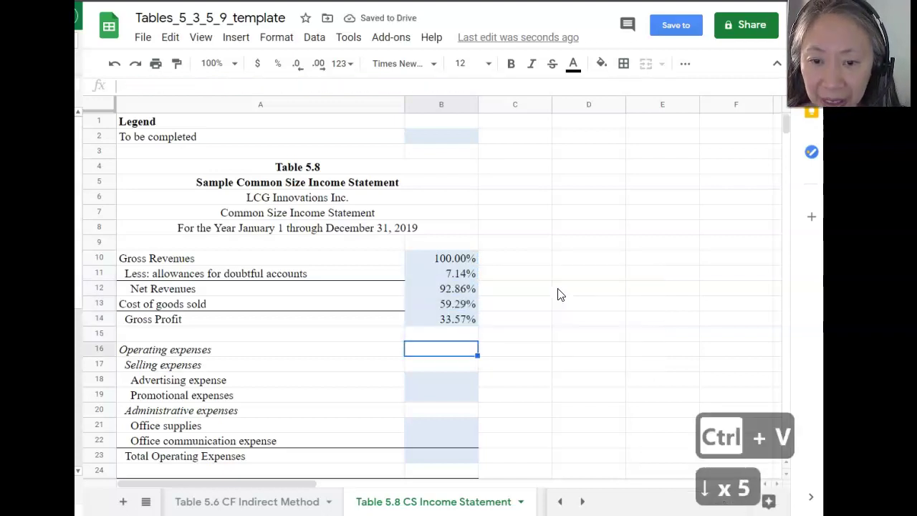
key("shift+Down")
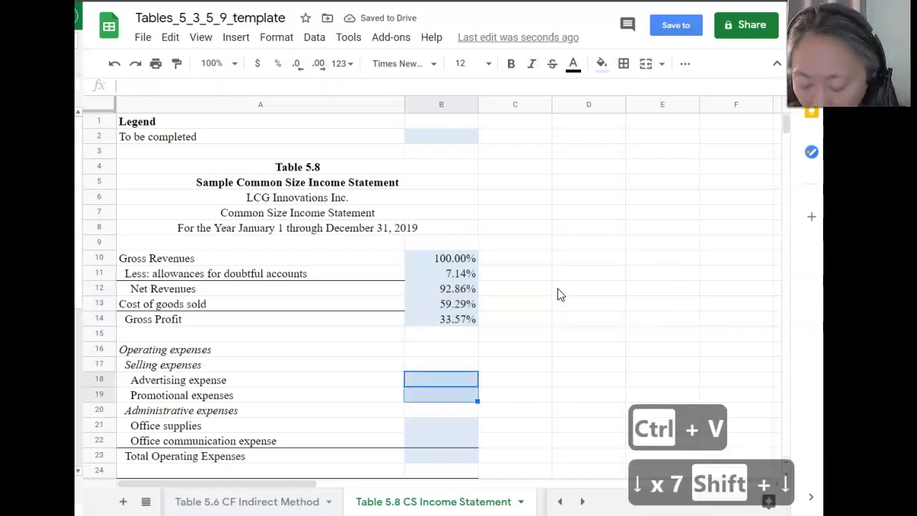
key("ctrl+v")
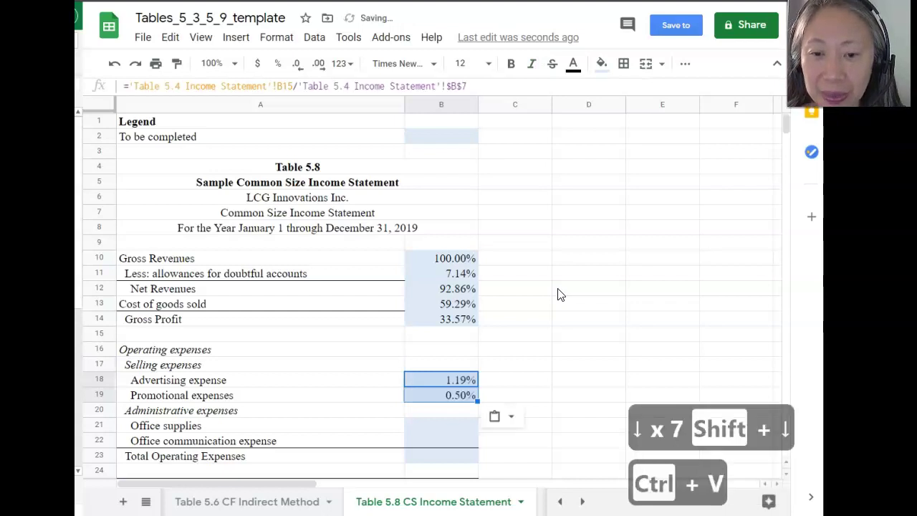
- Paste the copied formula into B21:B23 for office supplies, office communication expense and Total Operating Expenses
key("Down")
key("Down")
key("Down")
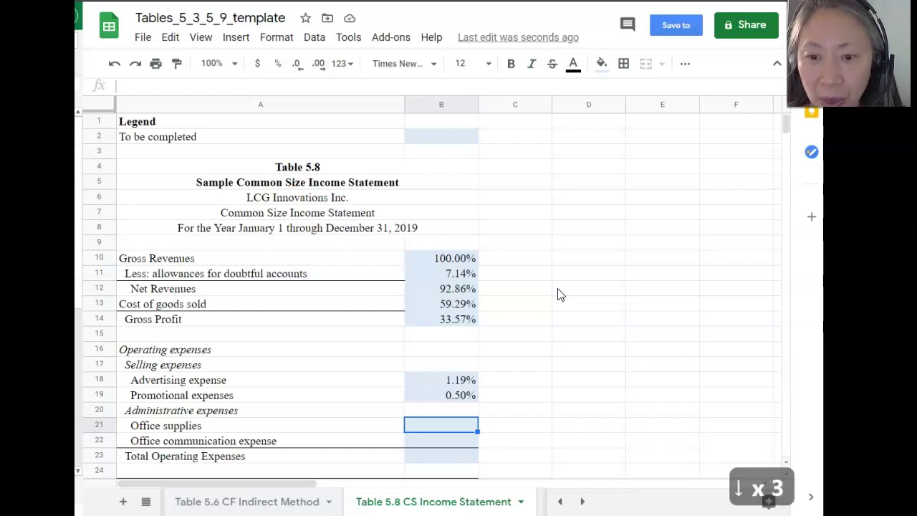
key("shift+Down")
key("shift+Down")
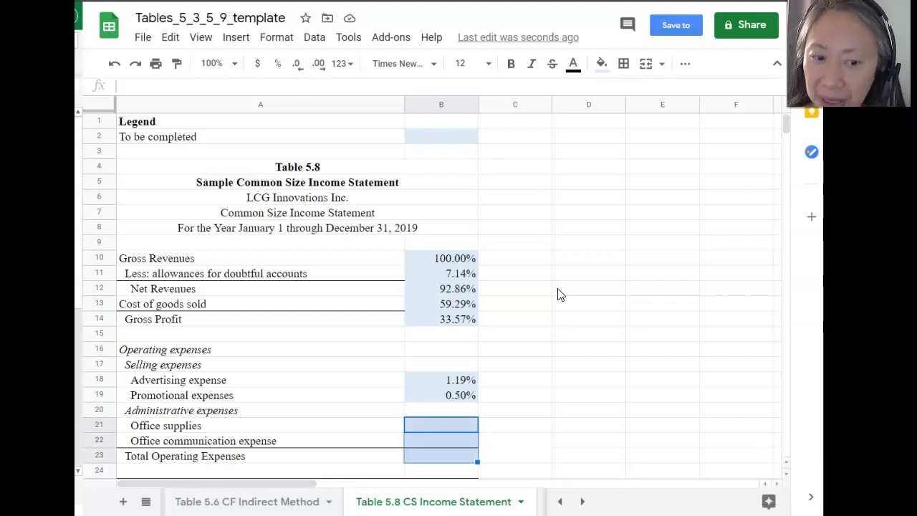
key("ctrl+v")
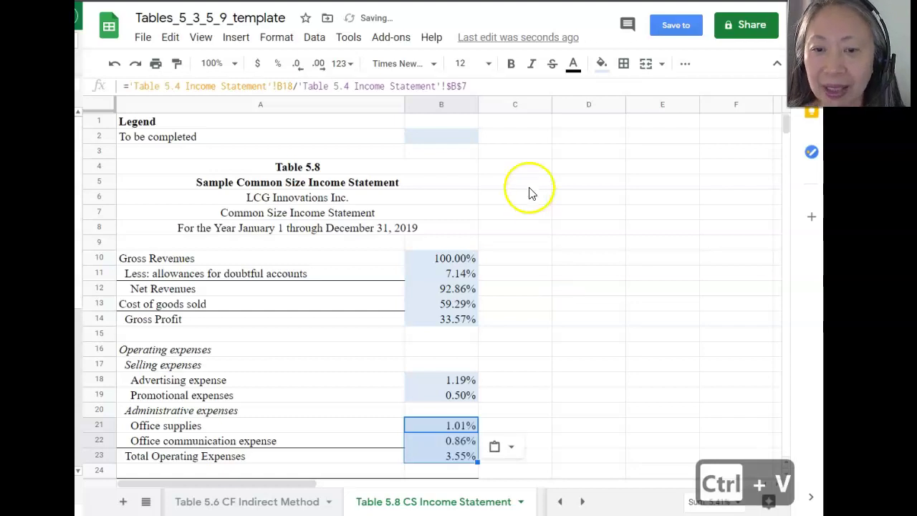
- Paste the copied formula into B25:B27, from earnings before interests, taxes, depreciation and amortization through Earnings Before Interests and Taxes
scroll(566, 280, "down", 5)
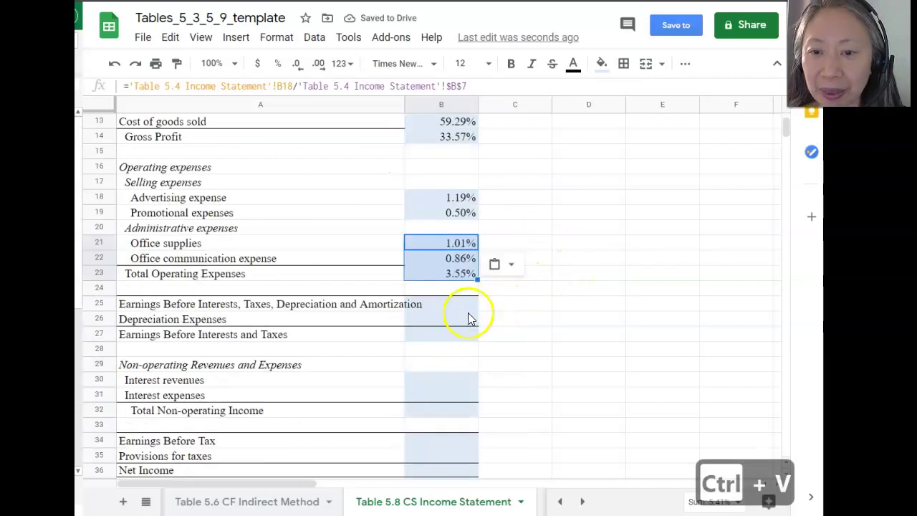
left_click(445, 305)
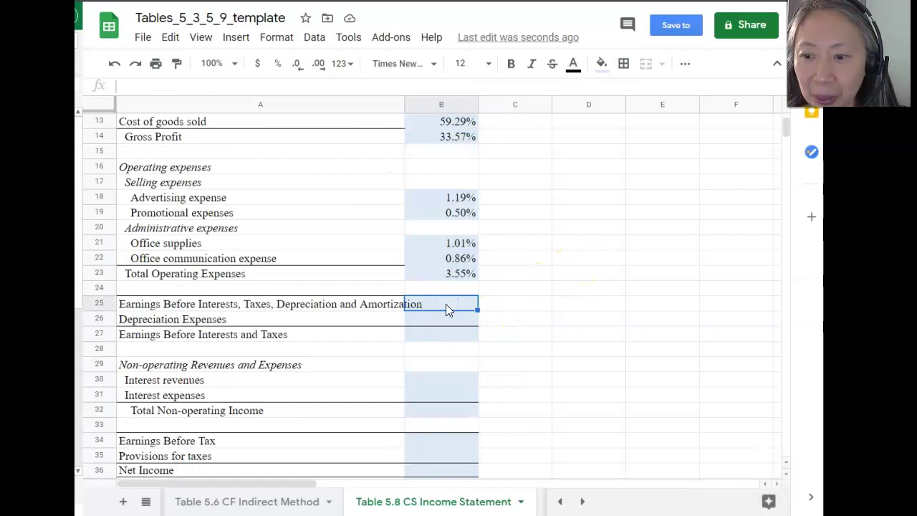
key("shift+Down")
key("shift+Down")
key("ctrl+v")
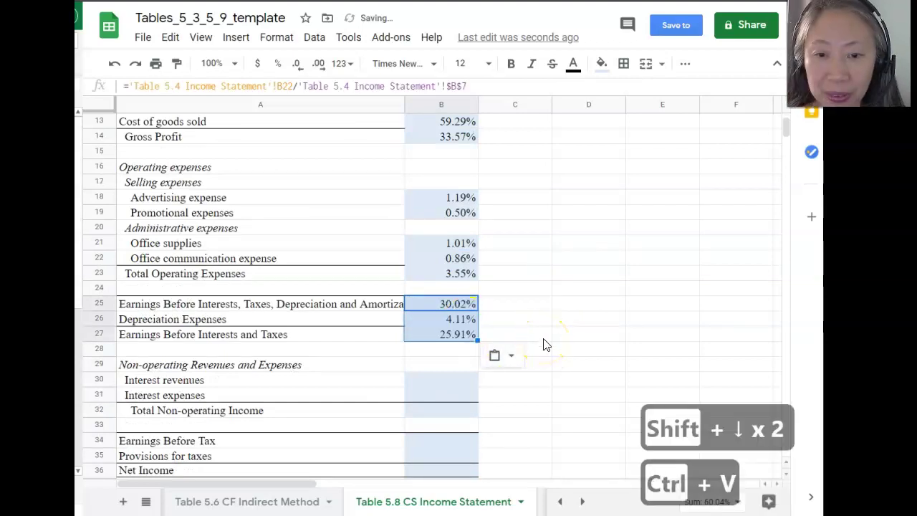
- Paste the copied formula into B30:B32 for interest revenues, interest expenses and Total Non-operating Income
scroll(542, 343, "down", 3)
left_click(448, 258)
key("shift+Down")
key("shift+Down")
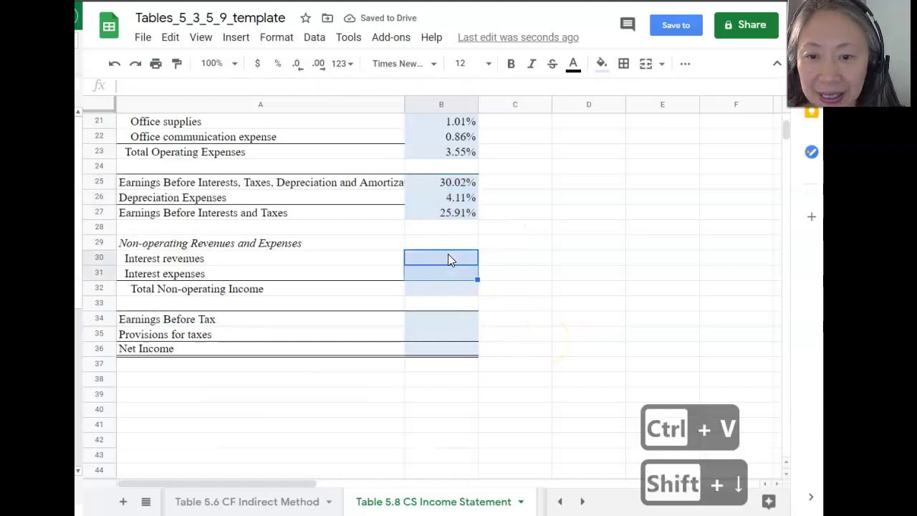
key("ctrl+v")
- Paste the copied formula into B34:B36 for Earnings Before Tax, Provisions for taxes and Net Income
key("Down")
key("Down")
key("Down")
key("Down")
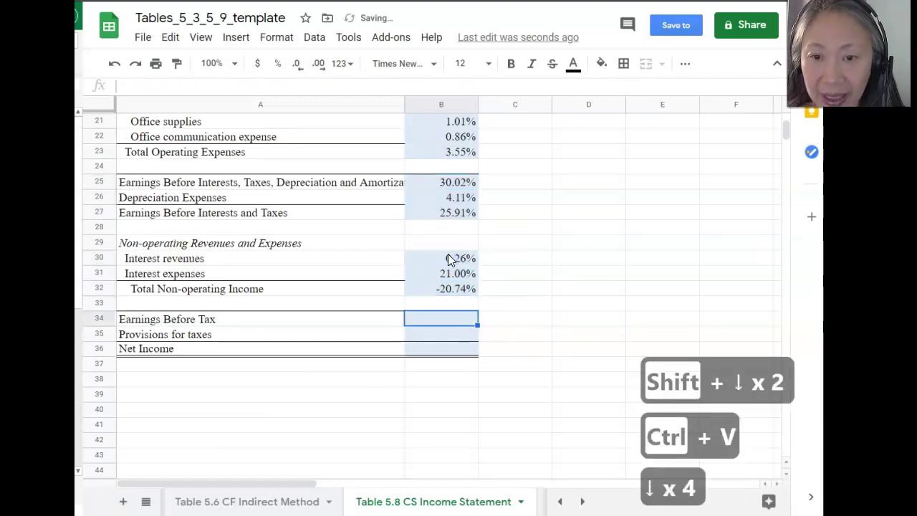
key("shift+Down")
key("shift+Down")
key("ctrl+v")
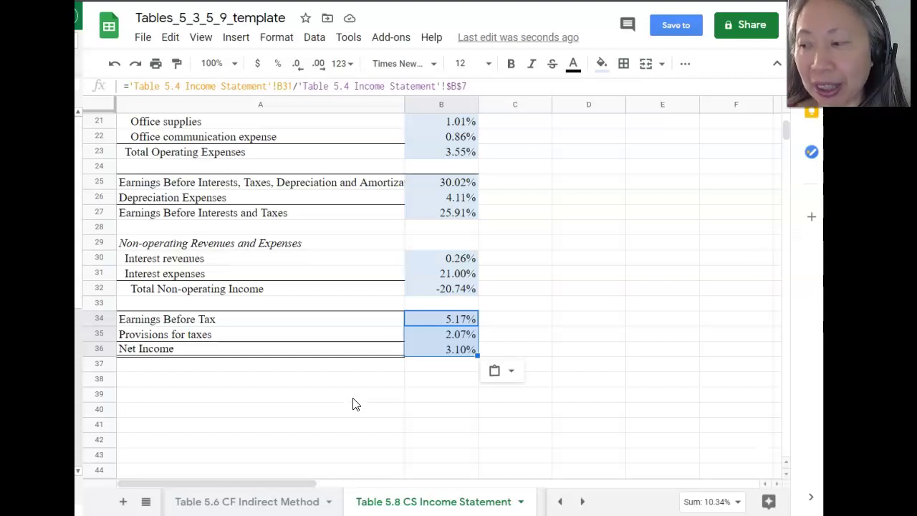
- Review the common size percentages in Table 5.8, starting from the Interest expenses row
key("Up")
key("Up")
key("Up")
key("Left")
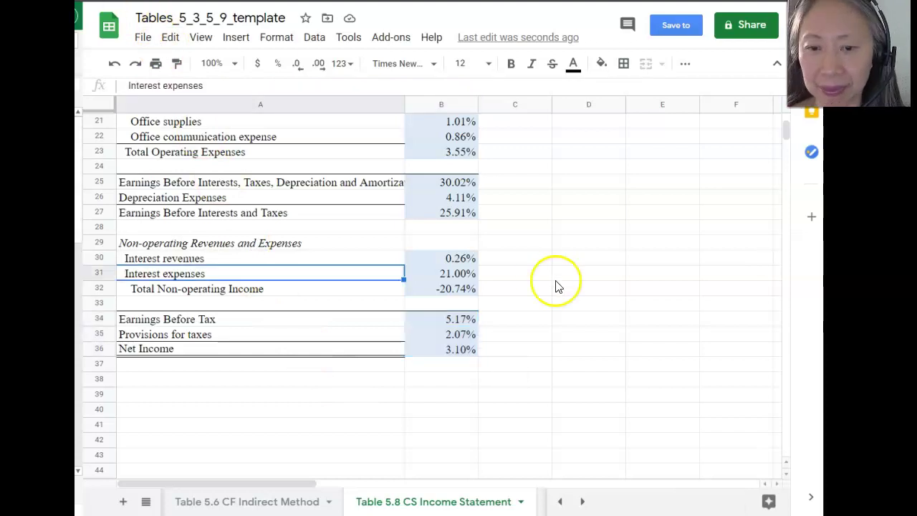
scroll(538, 278, "up", 5)
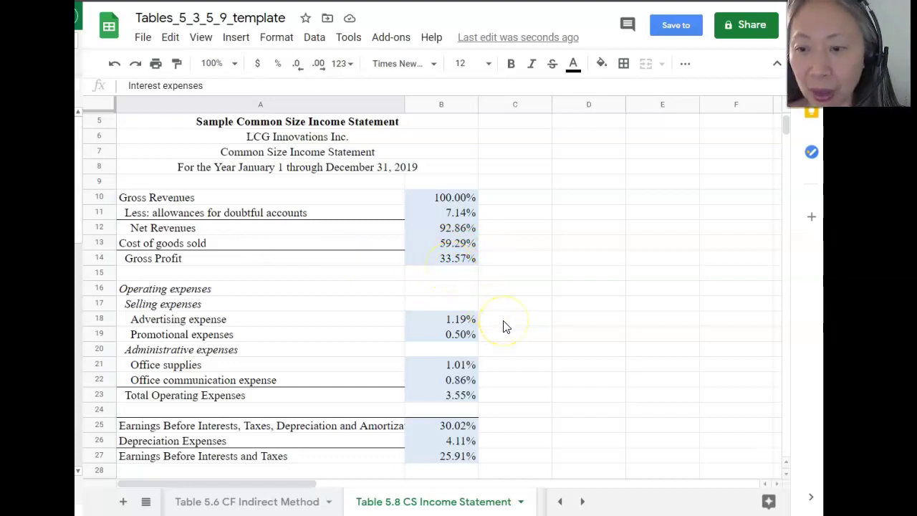
scroll(502, 326, "down", 3)
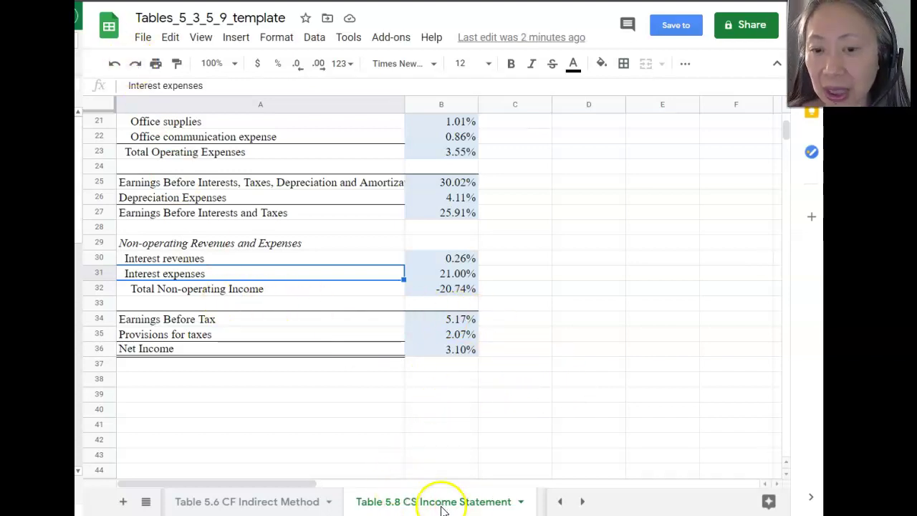
- Open the Table 5.9 CS Balance Sheet and look through its asset, liability and stockholders' equity rows
left_click(582, 501)
left_click(582, 502)
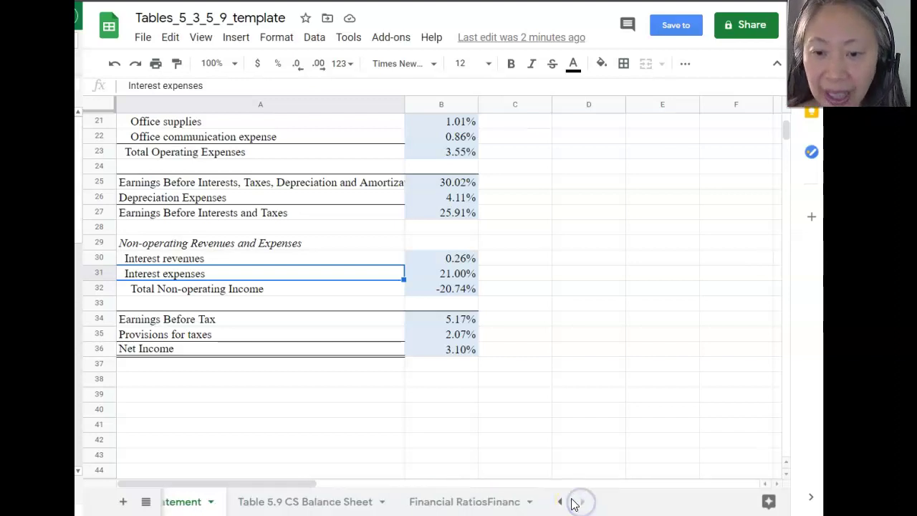
left_click(299, 504)
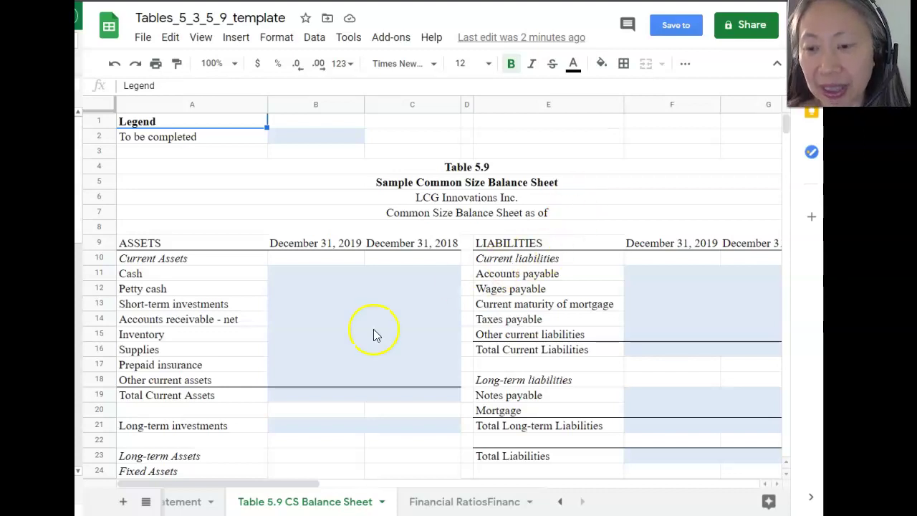
scroll(261, 354, "down", 2)
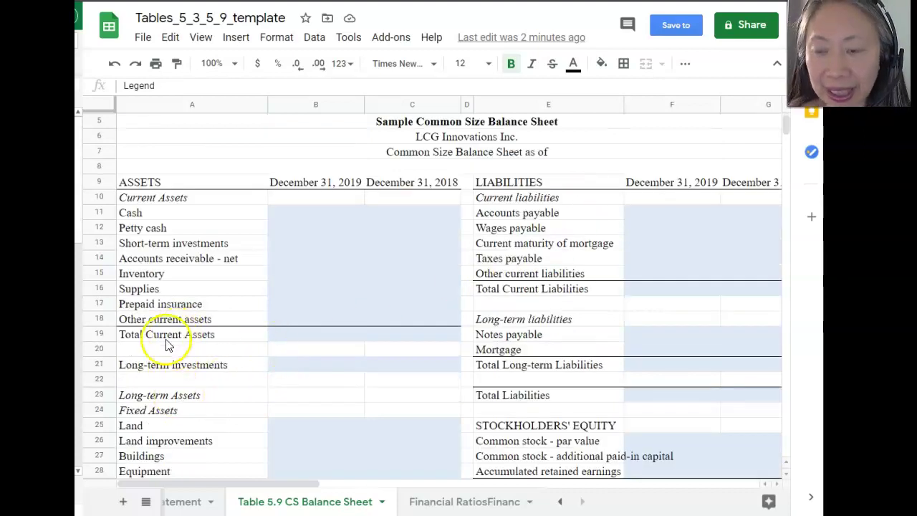
scroll(211, 344, "down", 2)
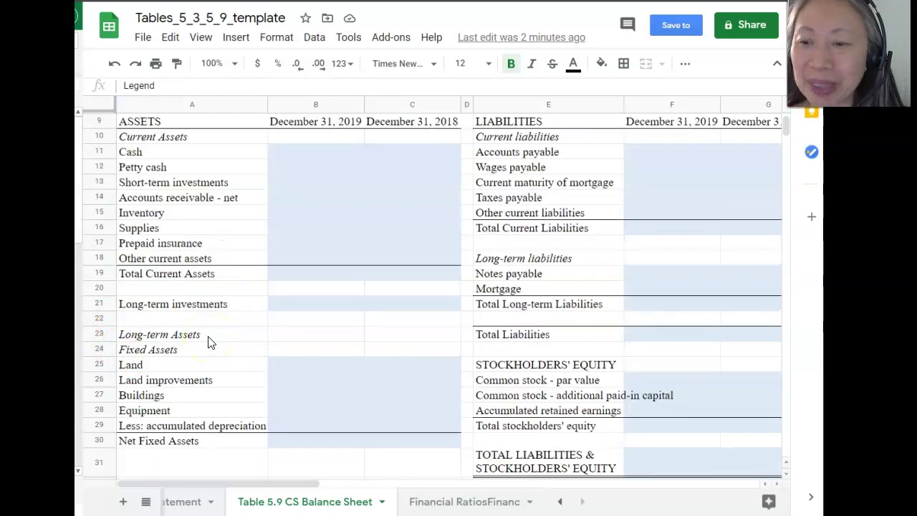
scroll(215, 451, "down", 5)
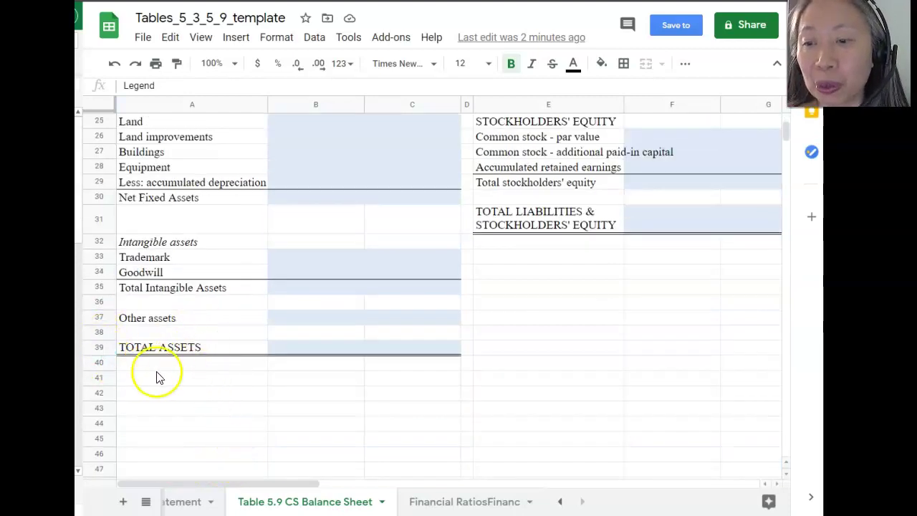
scroll(266, 367, "up", 4)
scroll(267, 367, "up", 4)
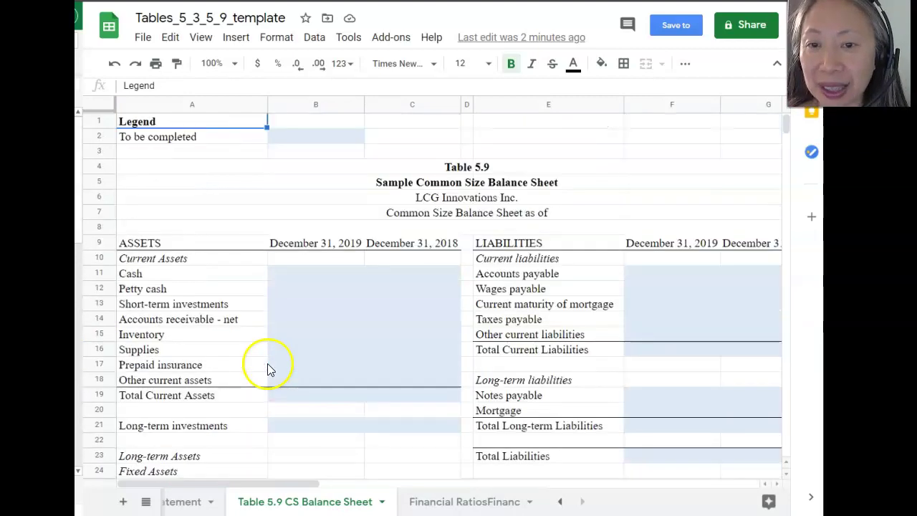
- Start a formula in B11 of Table 5.9 that references the December 31, 2019 Cash amount, B9 of the Table 5.3 Balance Sheet
left_click(317, 277)
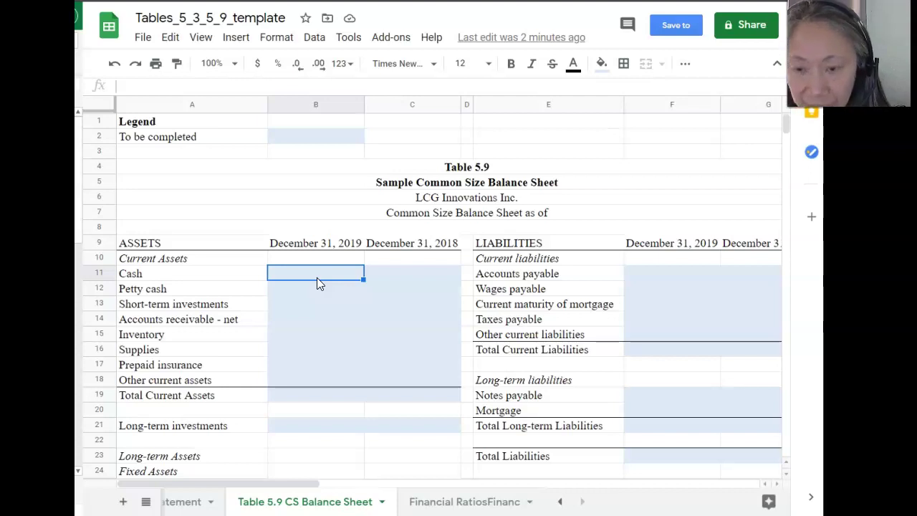
type("=")
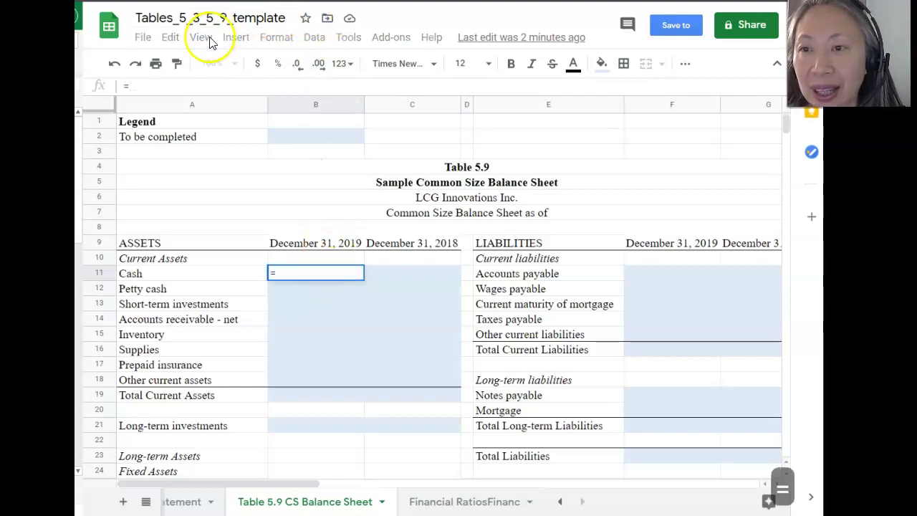
left_click(560, 501)
left_click(560, 501)
left_click(559, 501)
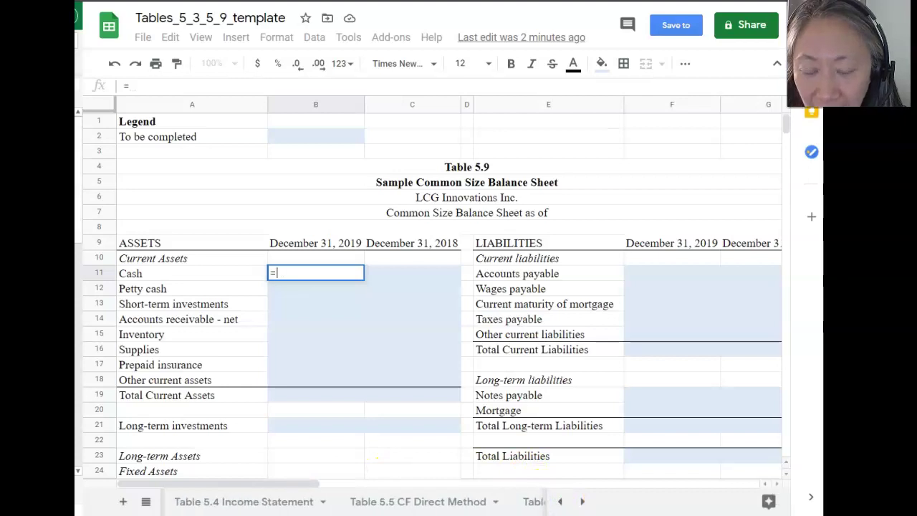
left_click(559, 502)
left_click(266, 500)
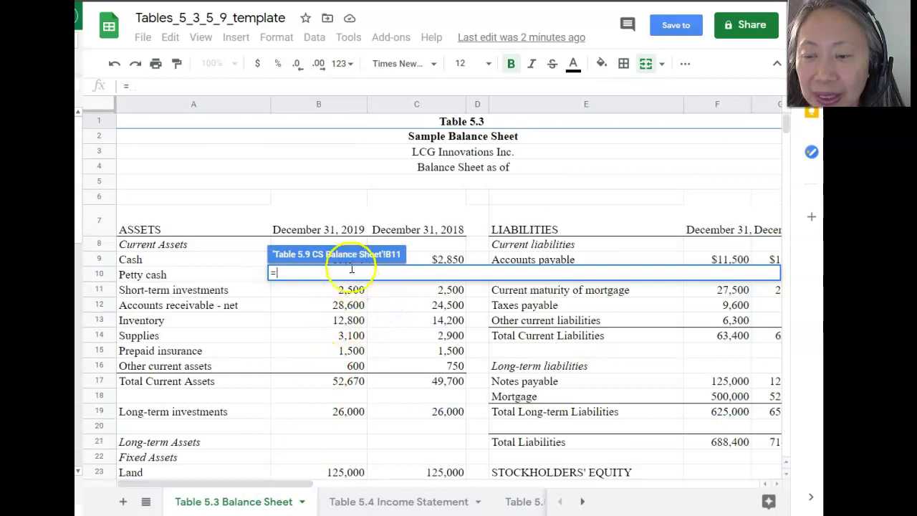
left_click(421, 259)
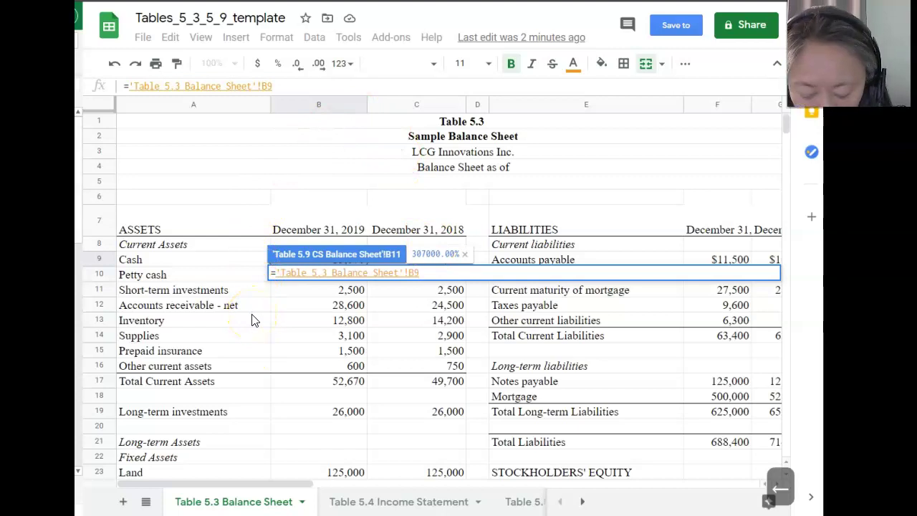
- Divide the Cash reference by the 2019 TOTAL ASSETS in Table 5.3, locked as $B$37, and enter the formula
type("/")
scroll(262, 348, "down", 2)
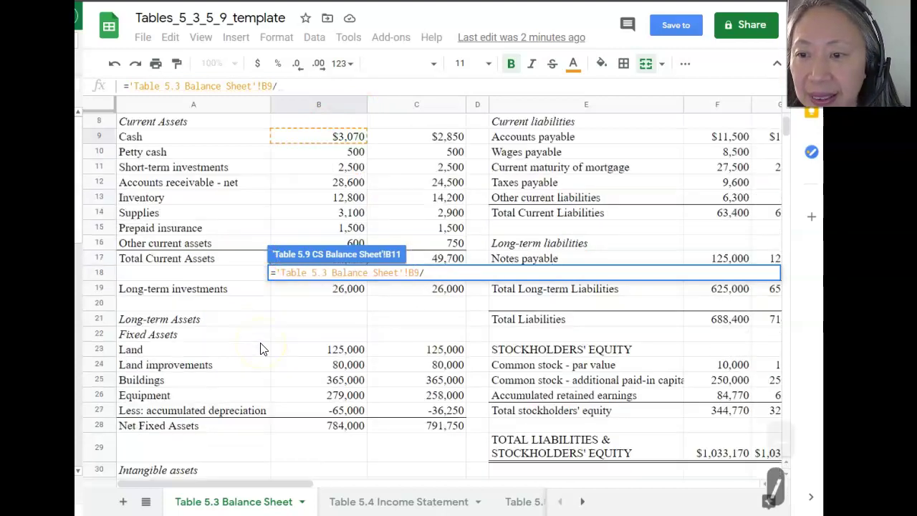
scroll(283, 451, "down", 3)
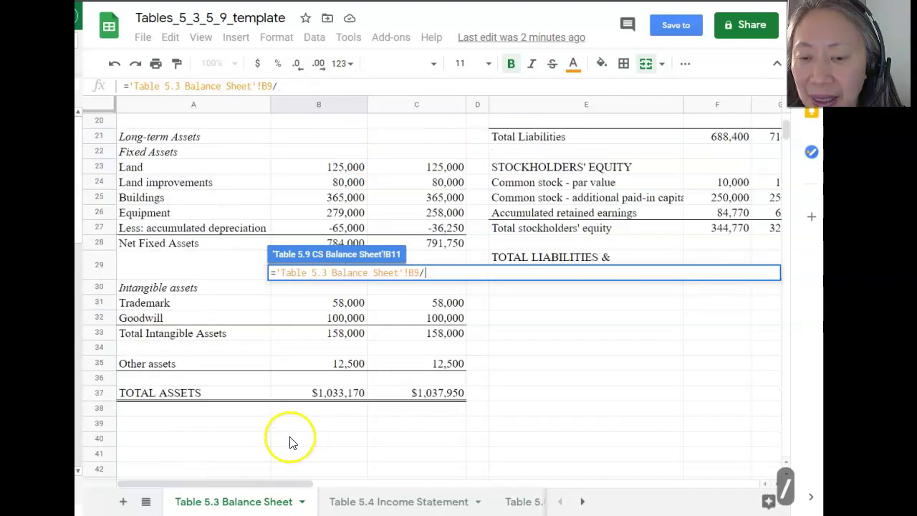
left_click(322, 401)
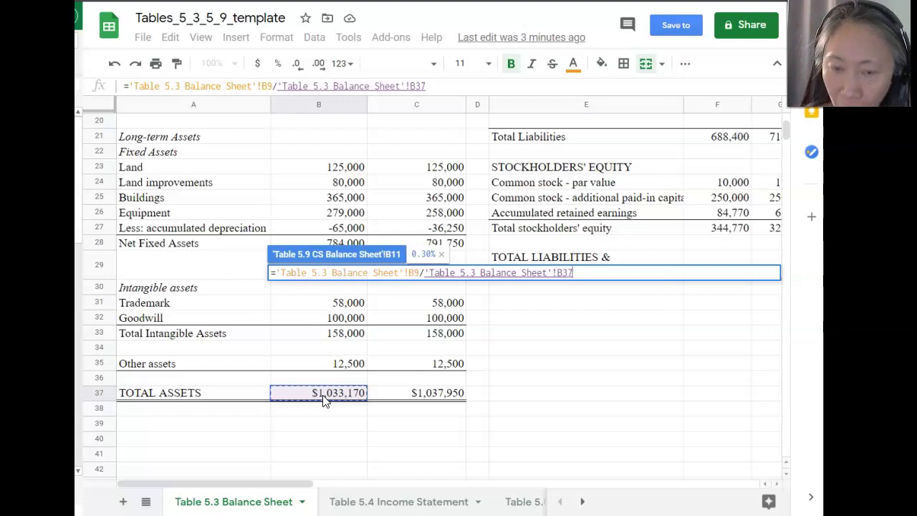
key("F4")
key("Return")
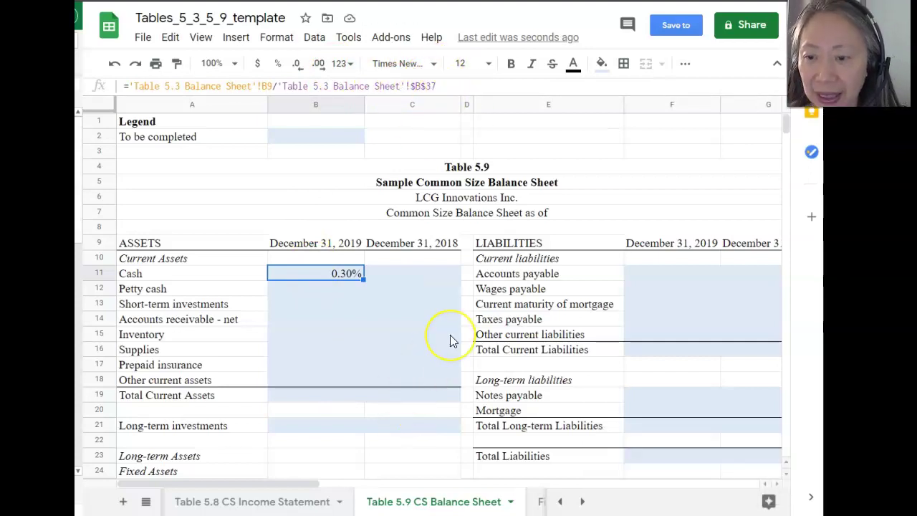
- Copy the Cash formula from B11 into B12:B19, Petty cash through Total Current Assets
key("ctrl+c")
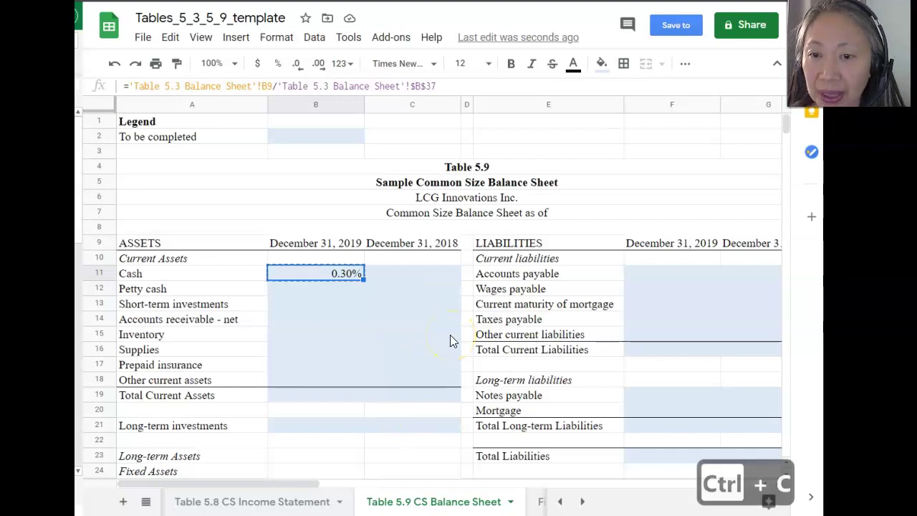
key("Down")
key("shift+Down")
key("shift+Down")
key("shift+Down")
key("shift+Down")
key("shift+Down")
key("shift+Down")
key("shift+Down")
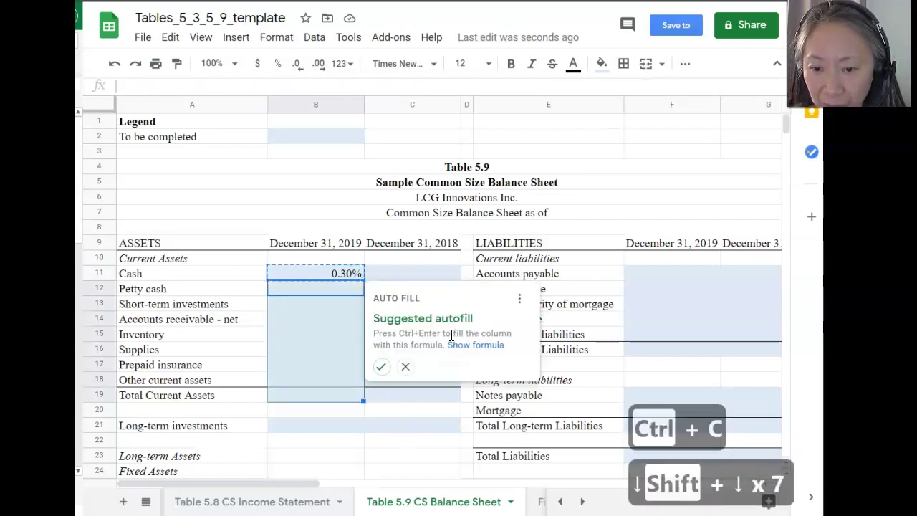
key("ctrl+v")
- Paste the copied formula into B21 for Long-term investments
key("Down")
key("Down")
key("Down")
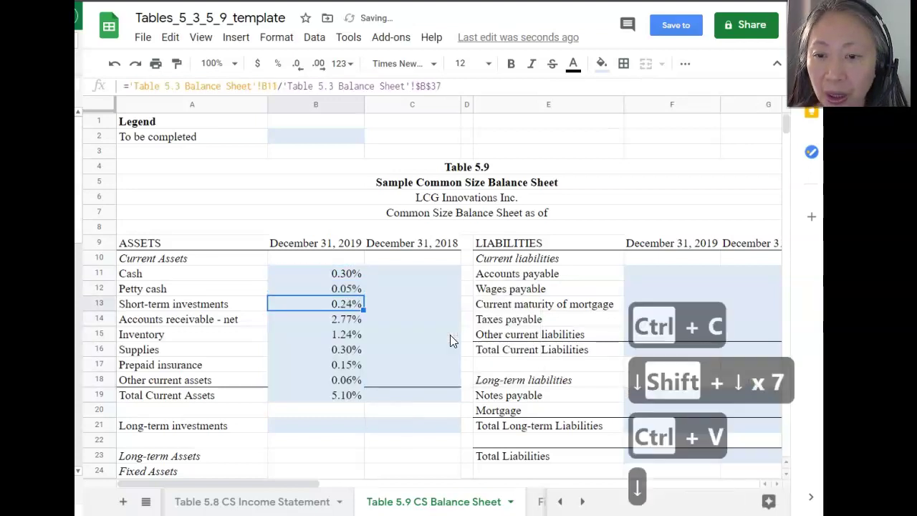
key("ctrl+Down")
key("Down")
key("Down")
key("ctrl+v")
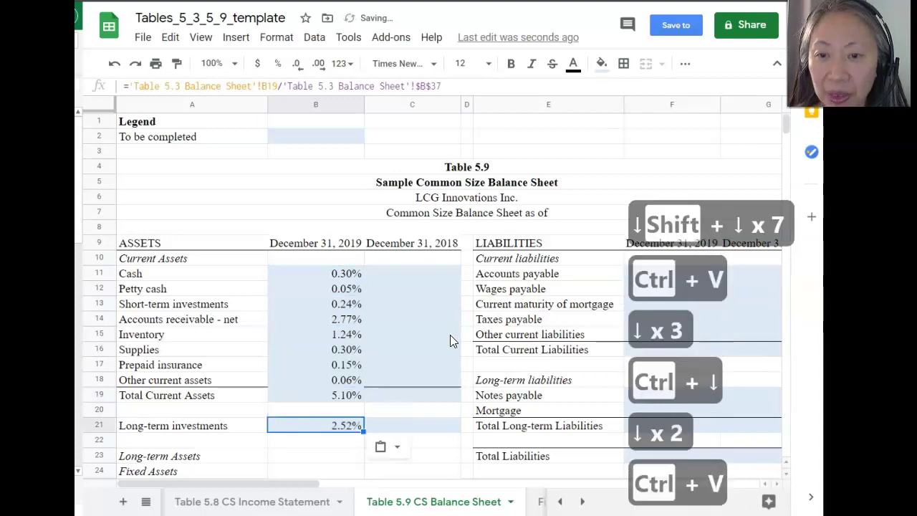
- Paste the copied formula into B25:B30, Land through Net Fixed Assets
key("Down")
key("Down")
key("Down")
key("Down")
key("Down")
key("Down")
key("Down")
key("Down")
key("Down")
key("Down")
key("Down")
key("Down")
key("Down")
key("Up")
key("Up")
key("Up")
key("Up")
key("Up")
key("Up")
key("Up")
key("Up")
key("Up")
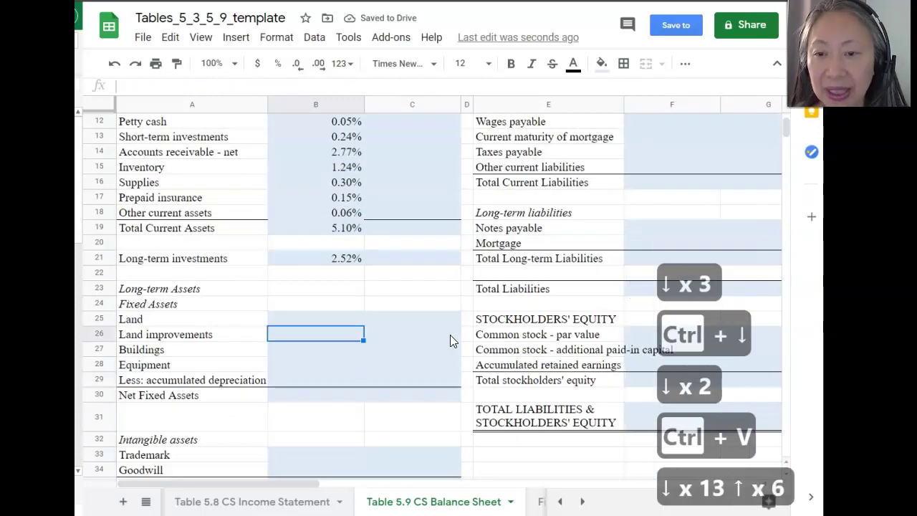
key("shift+Down")
key("shift+Down")
key("shift+Down")
key("shift+Down")
key("shift+Down")
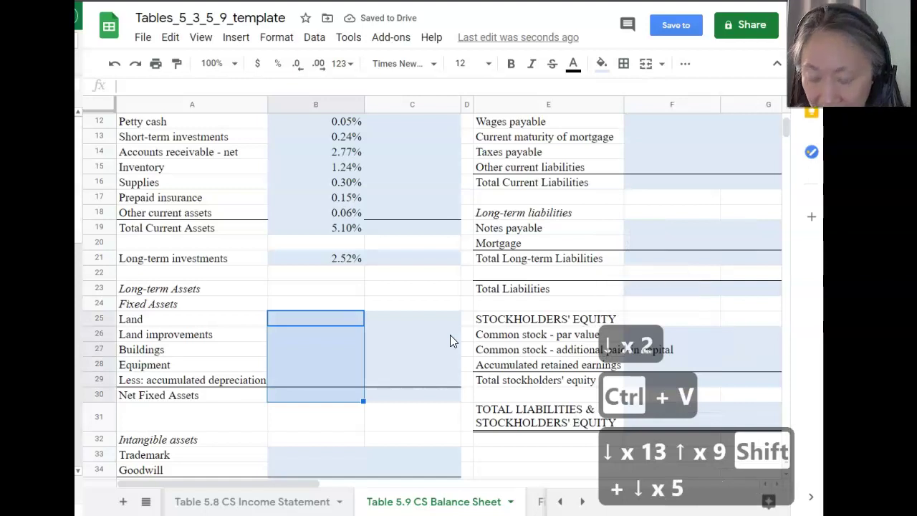
key("ctrl+v")
- Paste the copied formula into F11:F16, Accounts payable through Total Current Liabilities
scroll(598, 228, "up", 3)
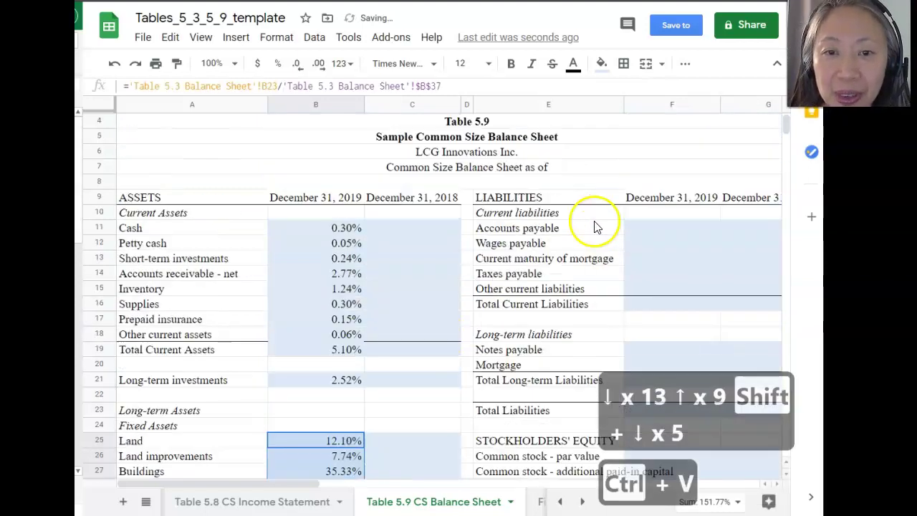
left_click(673, 228)
key("Caps_Lock")
key("Down")
key("Down")
key("Down")
key("Down")
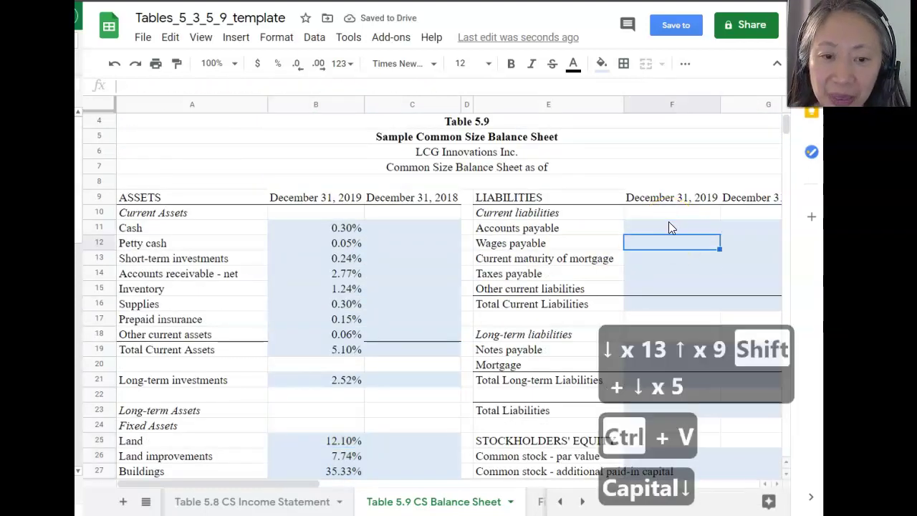
key("Up")
key("Up")
key("Up")
key("Up")
key("shift+Down")
key("shift+Down")
key("shift+Down")
key("shift+Down")
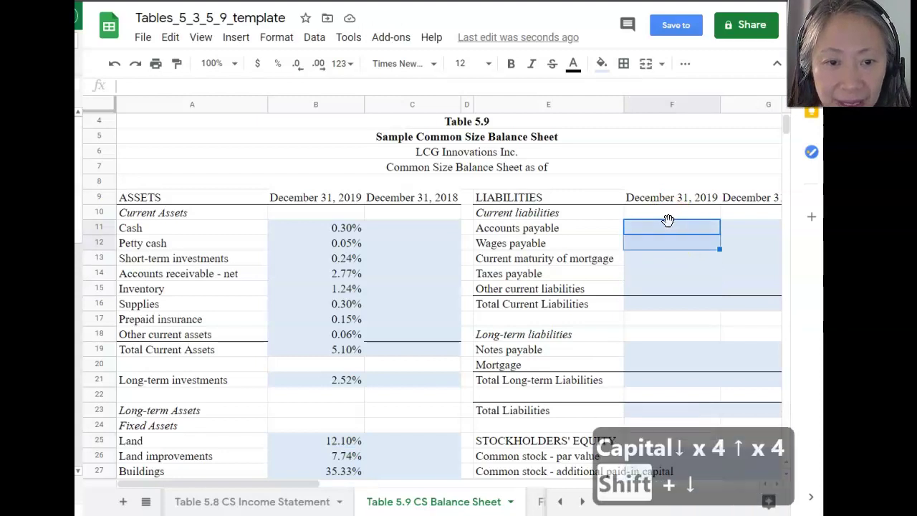
key("shift+Down")
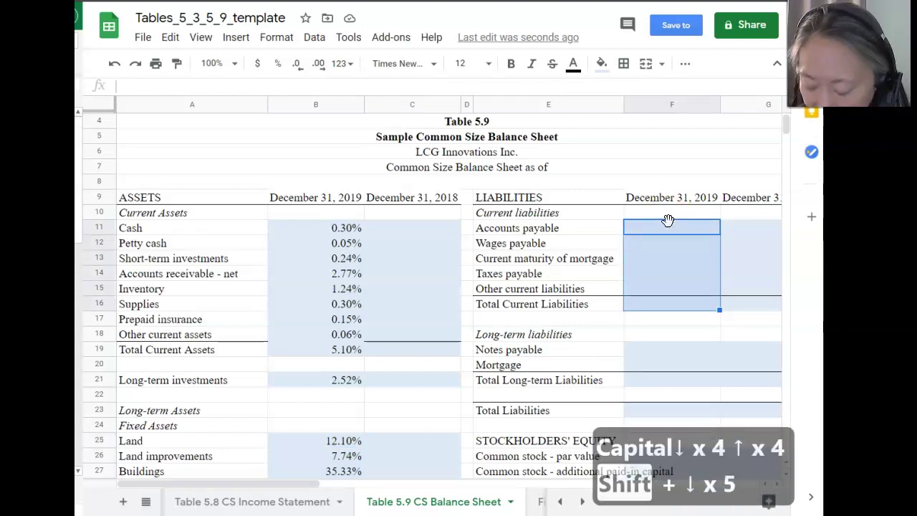
key("ctrl+v")
key("Caps_Lock")
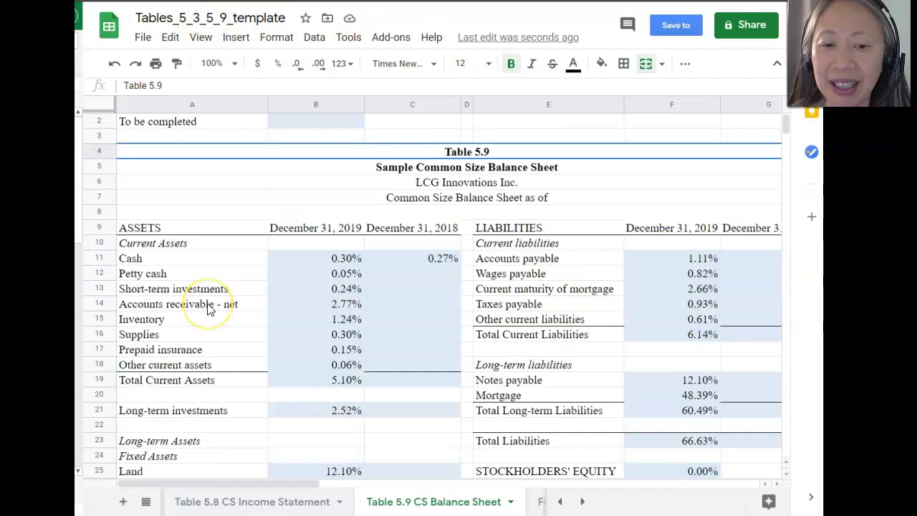
- Check the December 31, 2019 percentages and clear the stray formula in F25 beside the STOCKHOLDERS' EQUITY heading
scroll(208, 308, "down", 4)
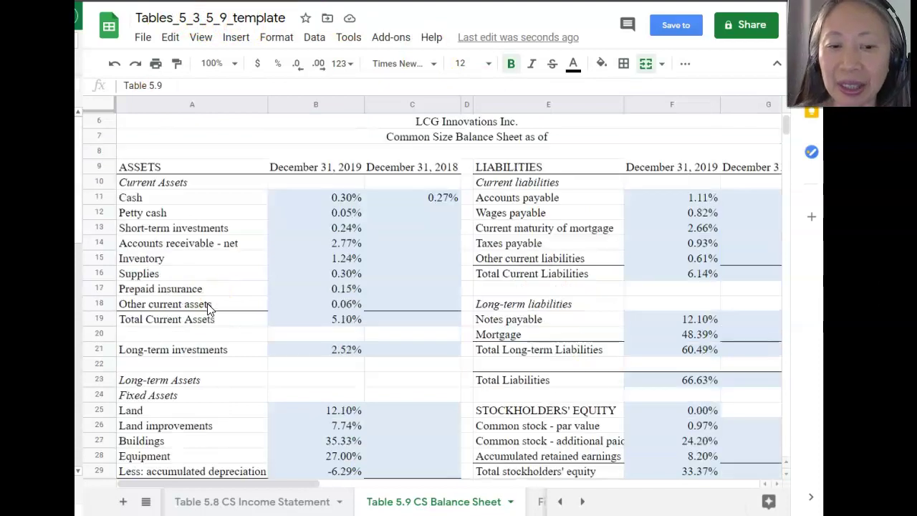
scroll(208, 308, "down", 4)
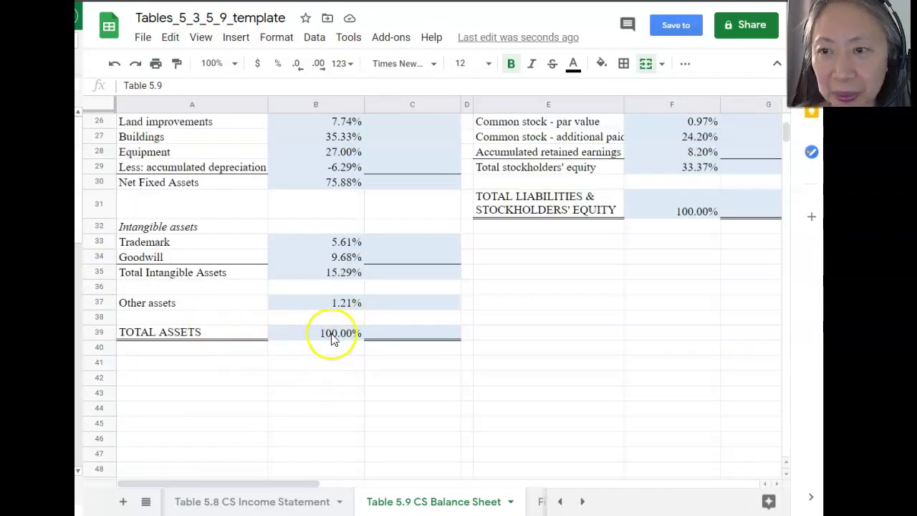
scroll(454, 385, "up", 4)
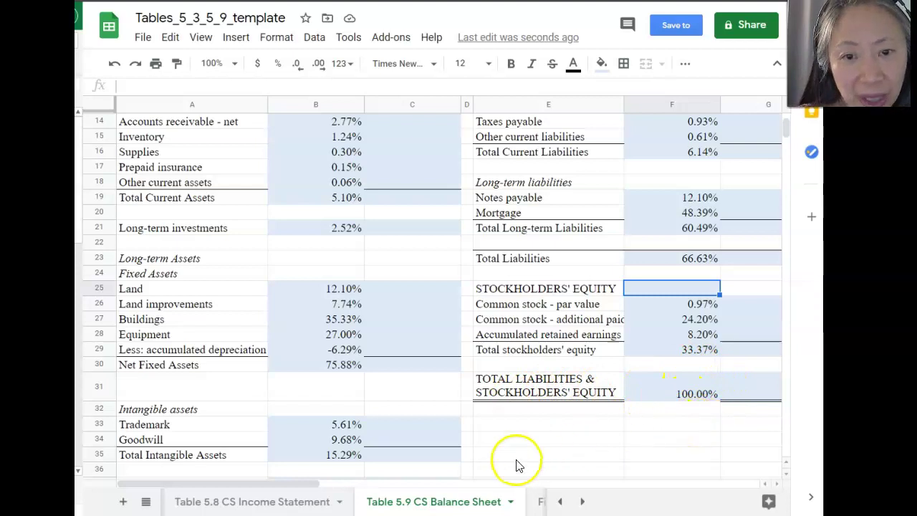
- Fill the December 31, 2018 asset, liability and equity rows with the C11 formula, which divides by Table 5.3's $C$37
scroll(511, 422, "up", 3)
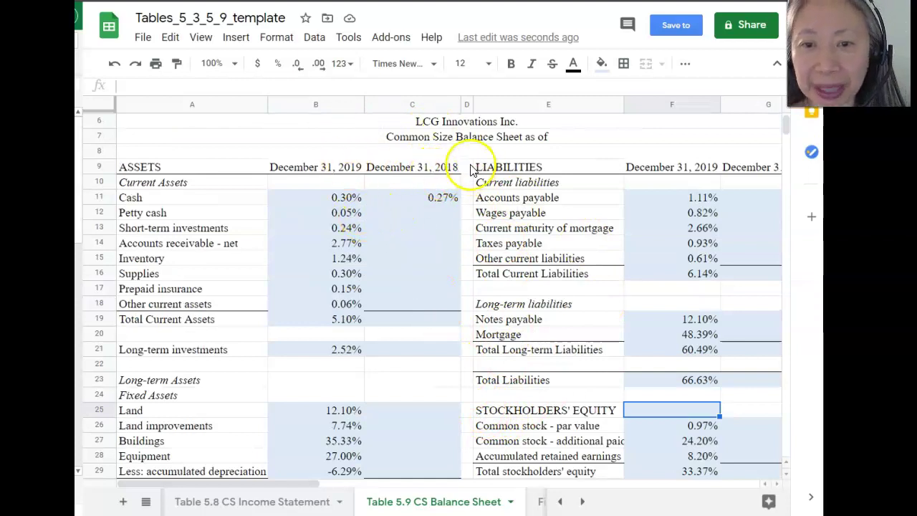
left_click(390, 197)
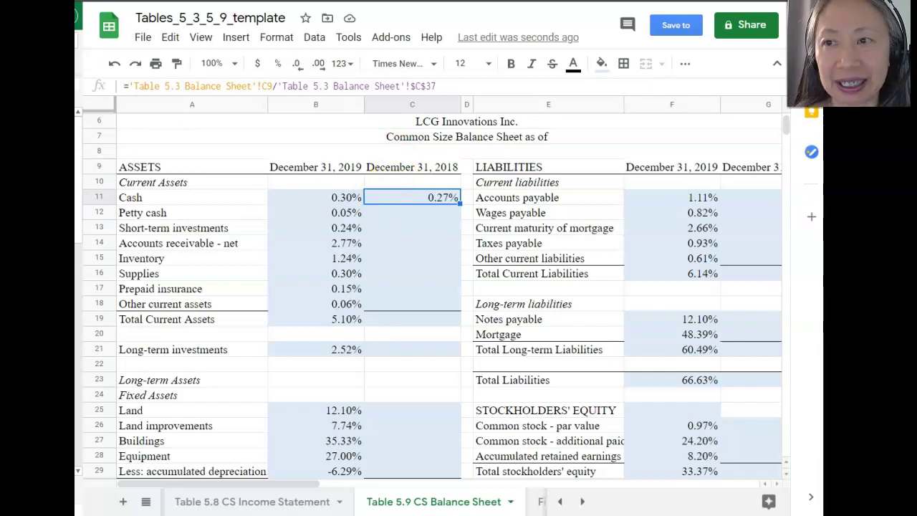
key("ctrl+v")
- Review the completed 2019 and 2018 common size percentages for liabilities, stockholders' equity and assets in Table 5.9
scroll(342, 313, "up", 3)
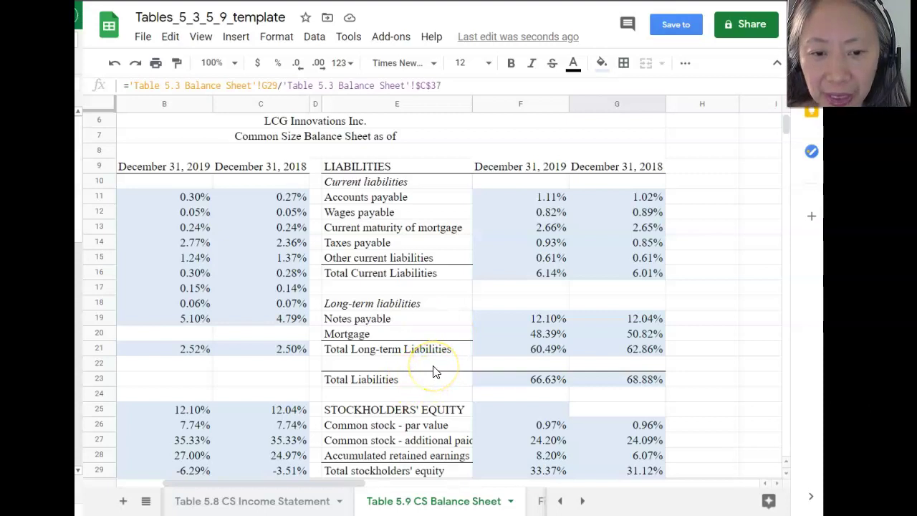
scroll(386, 368, "down", 2)
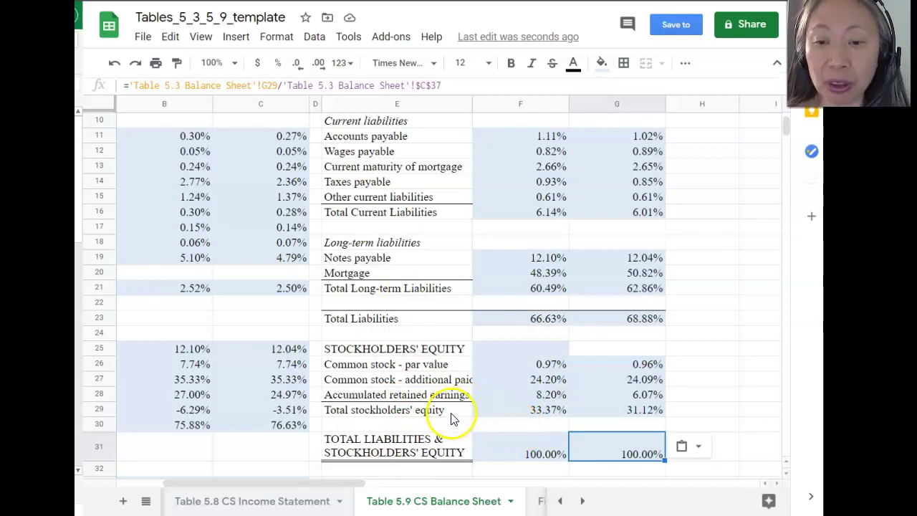
left_click_drag(351, 489, 275, 486)
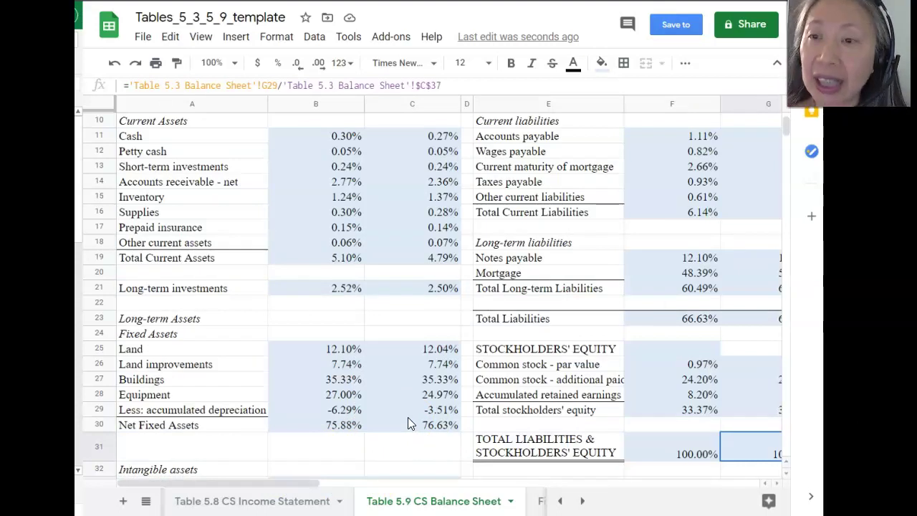
scroll(408, 417, "up", 3)
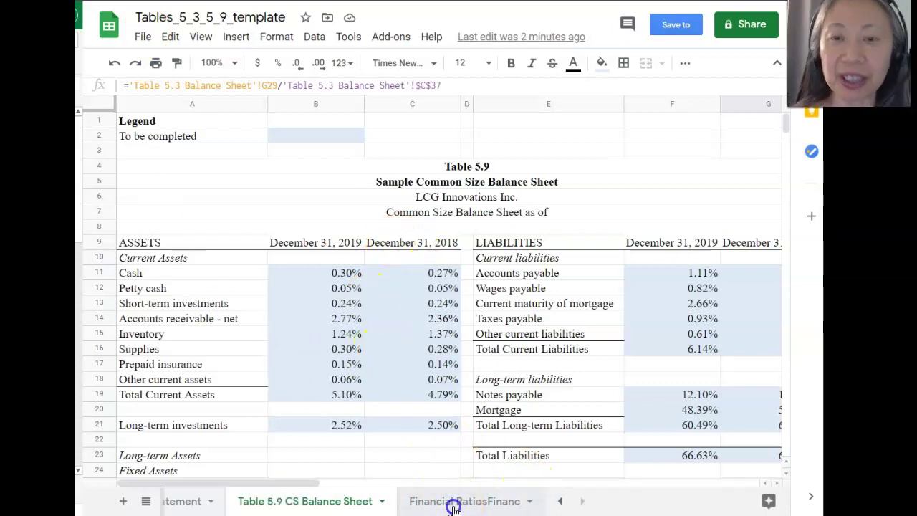
- Open the Financial Ratios sheet and look through the liquidity, leverage, turnover and profitability ratio definitions
left_click(453, 505)
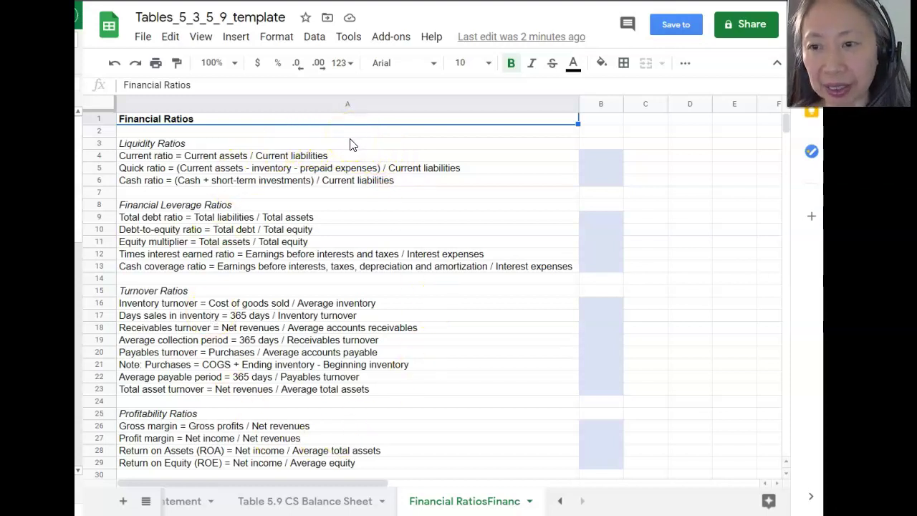
scroll(307, 317, "down", 3)
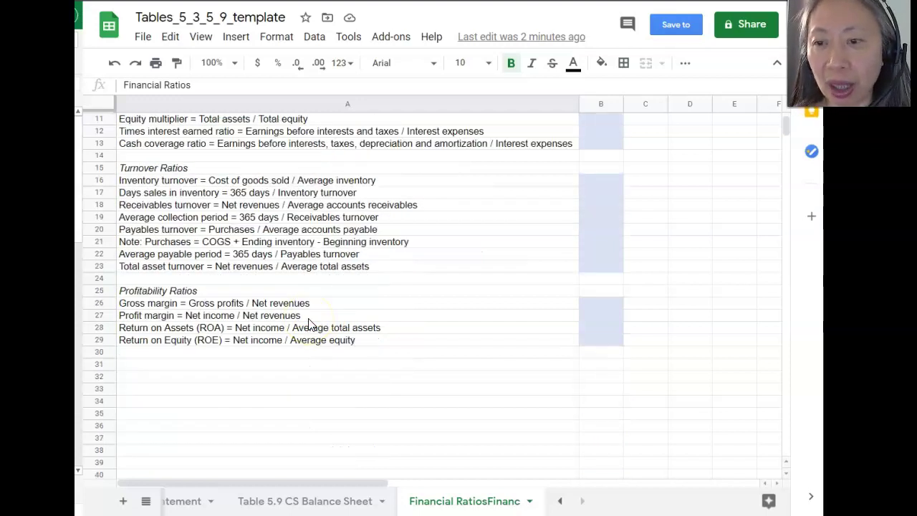
scroll(309, 324, "up", 3)
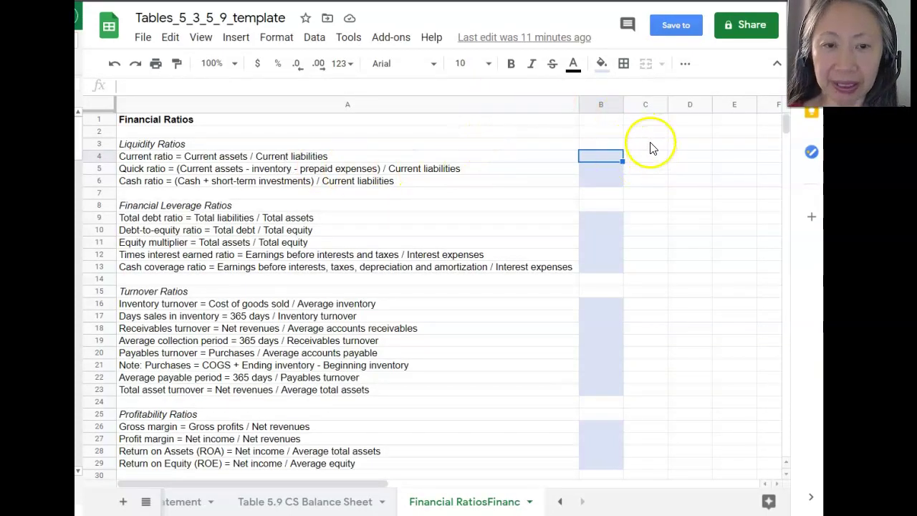
- Enter the column label "beginning (2018)" in C3 of the Financial Ratios sheet
left_click(651, 146)
type("be")
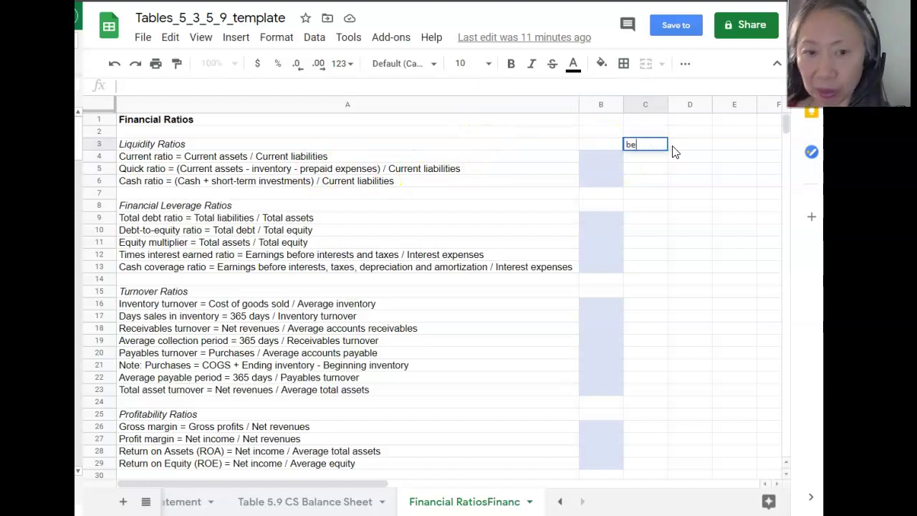
type("ginnin")
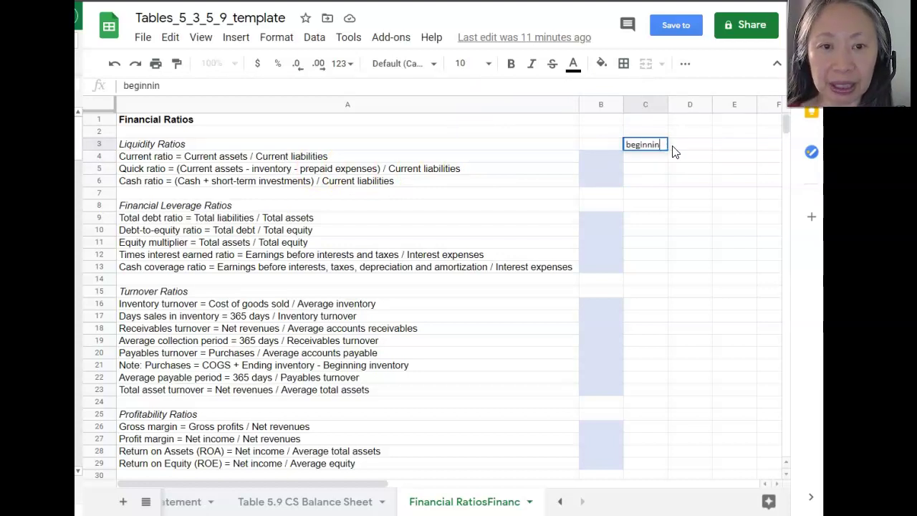
type("g (2018)")
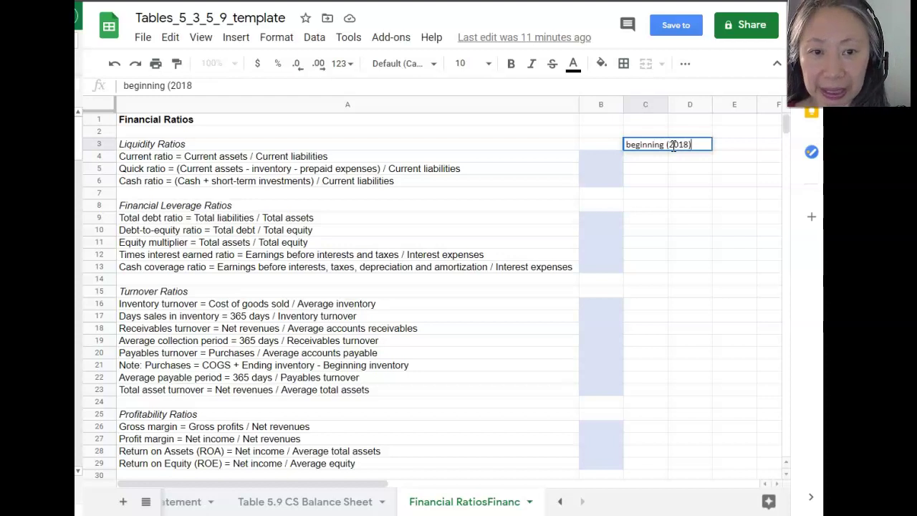
key("Return")
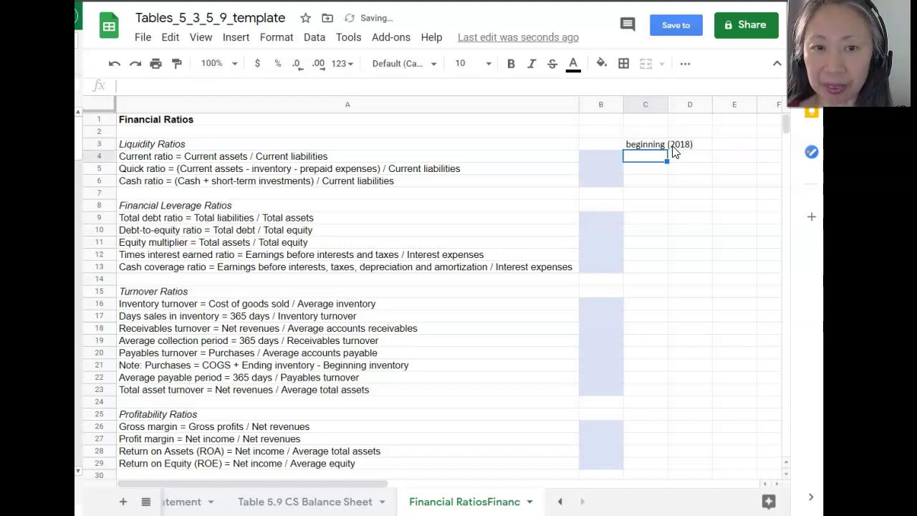
- Calculate the 2018 current ratio in C4 as Table 5.3's C17 divided by G14, formatted as a percentage
type("=")
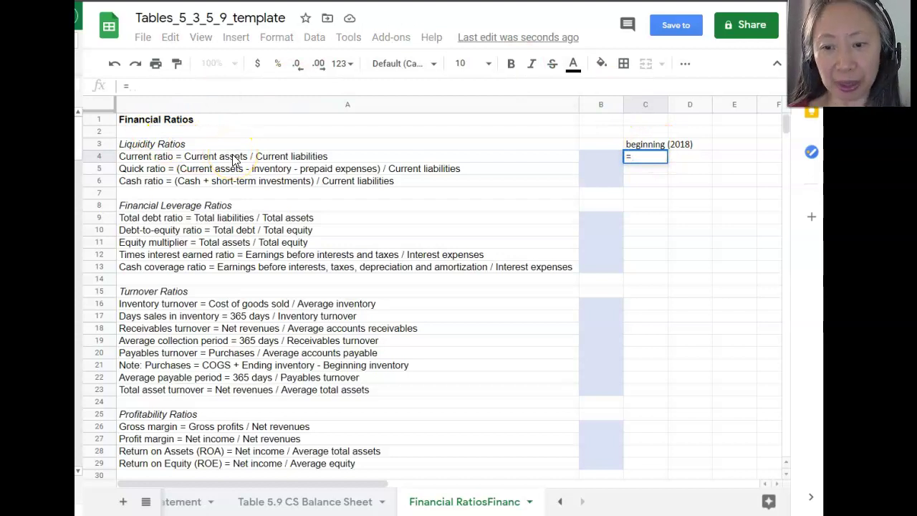
left_click(562, 504)
left_click(563, 503)
left_click(562, 503)
left_click(254, 505)
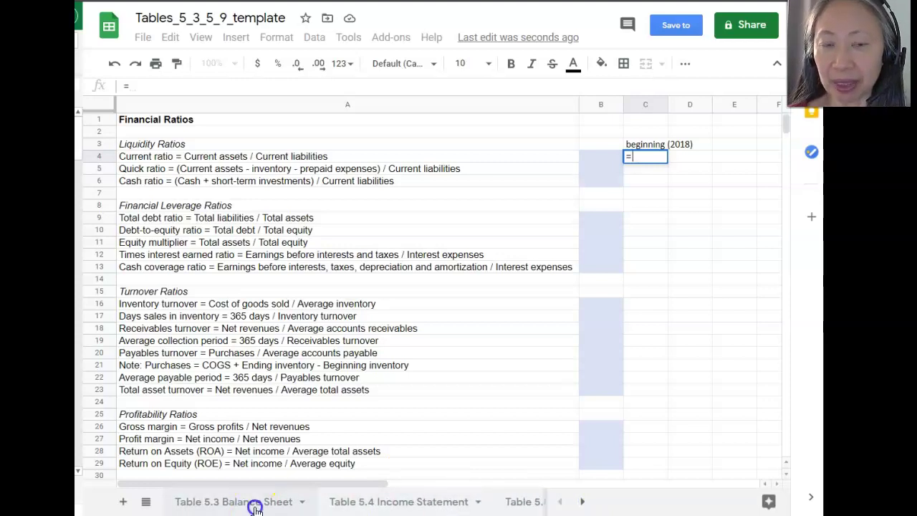
scroll(348, 241, "up", 5)
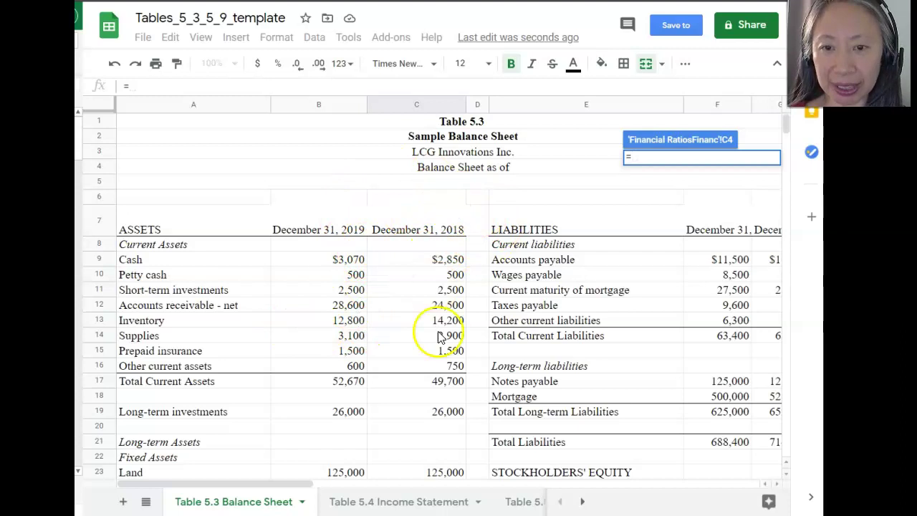
left_click(446, 387)
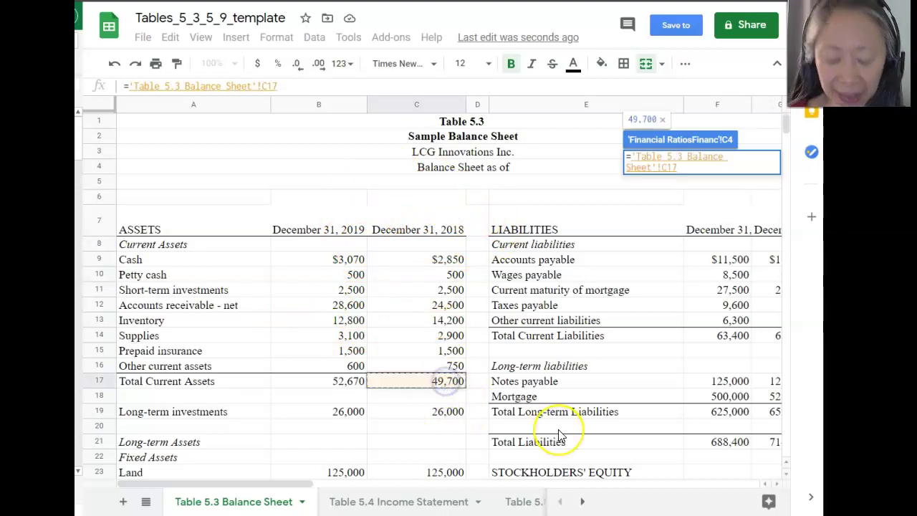
type("/")
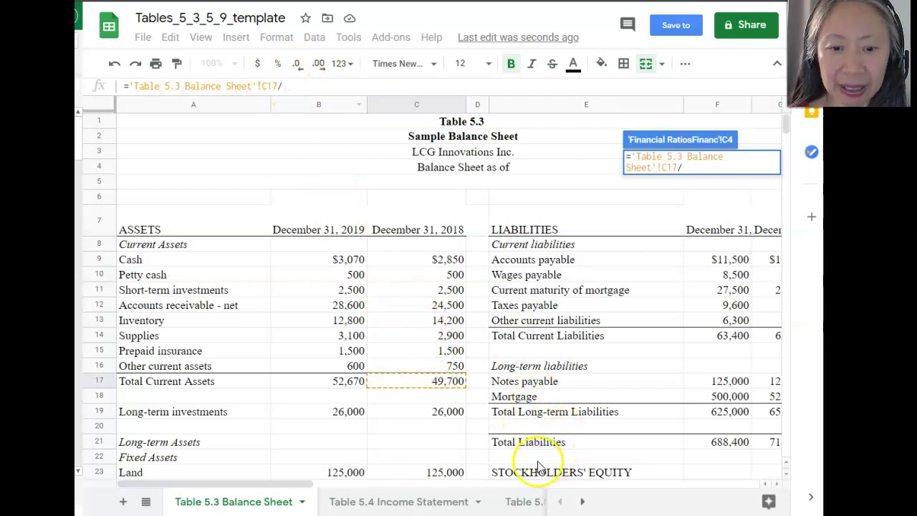
scroll(306, 487, "right", 2)
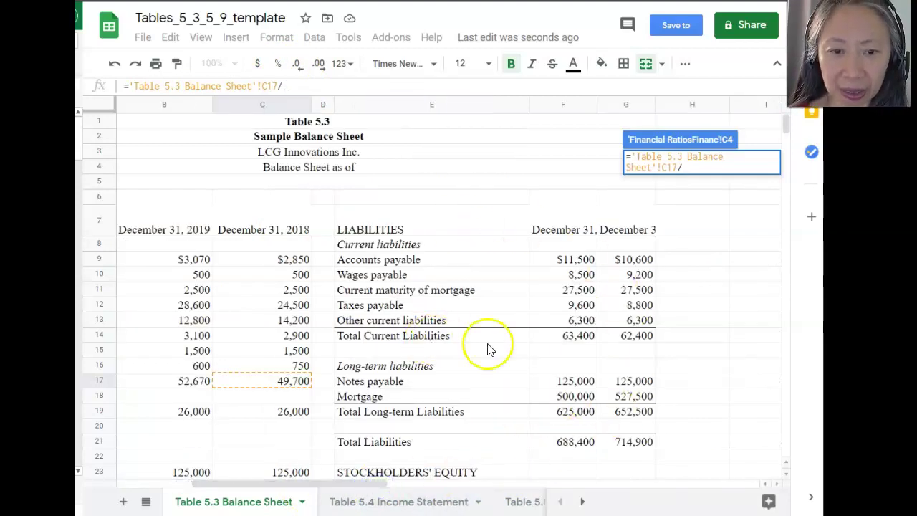
left_click(641, 337)
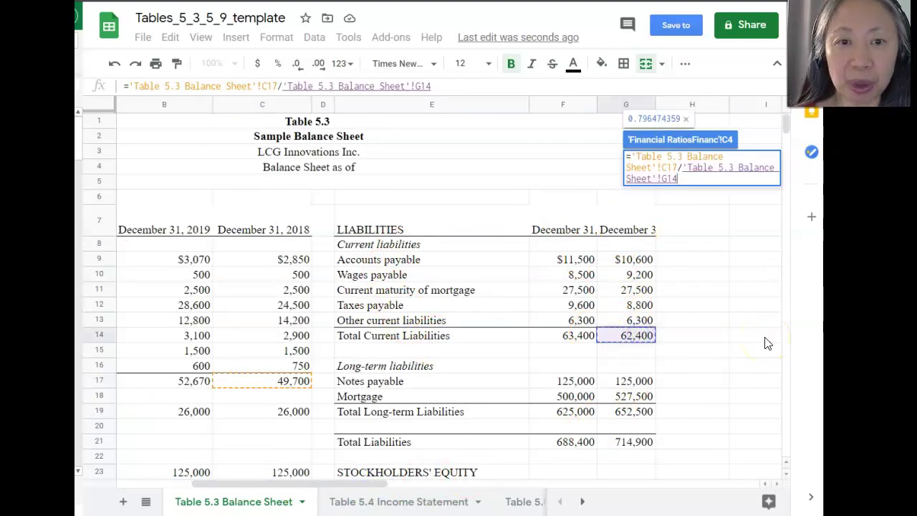
key("Return")
left_click(654, 151)
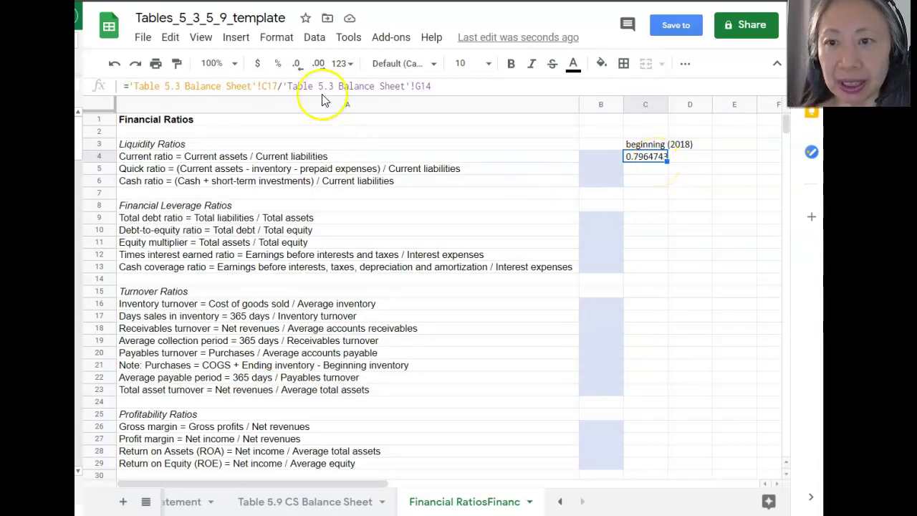
left_click(277, 64)
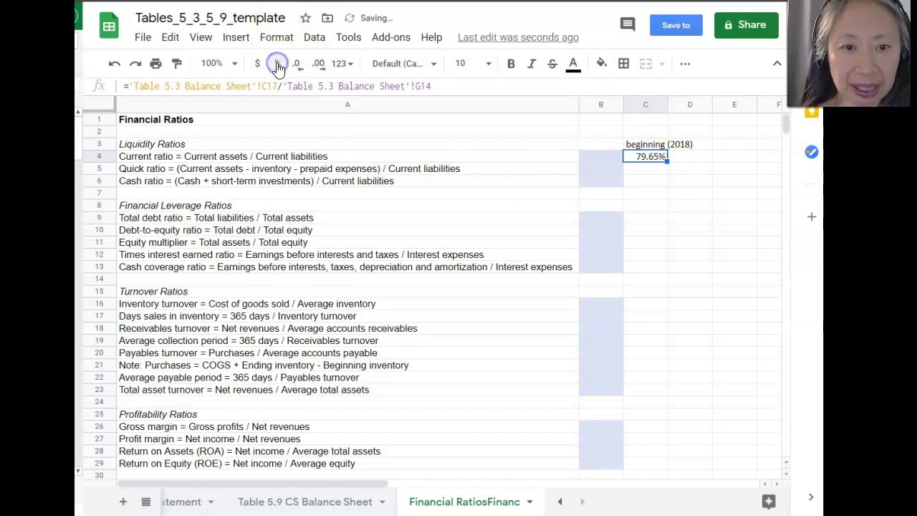
- Enter the column label "ending (2019)" in D3
left_click(698, 146)
type("e")
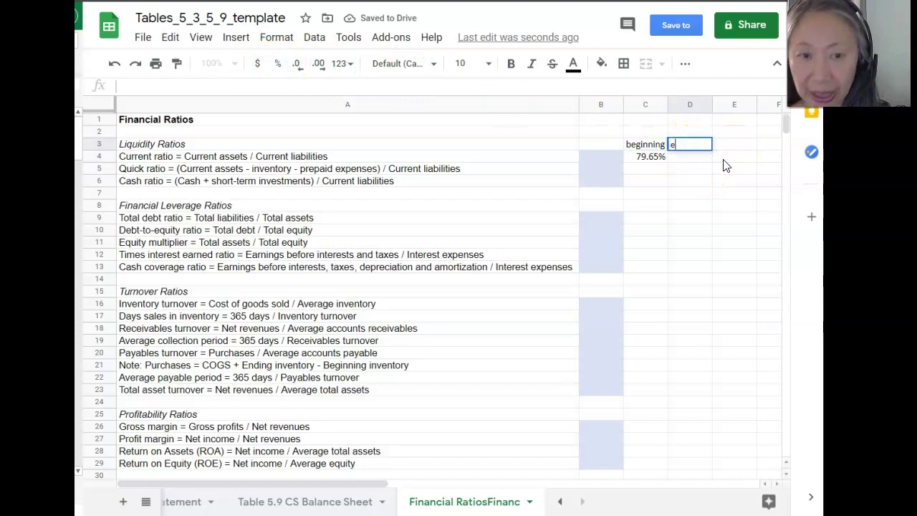
type("nding (2019)")
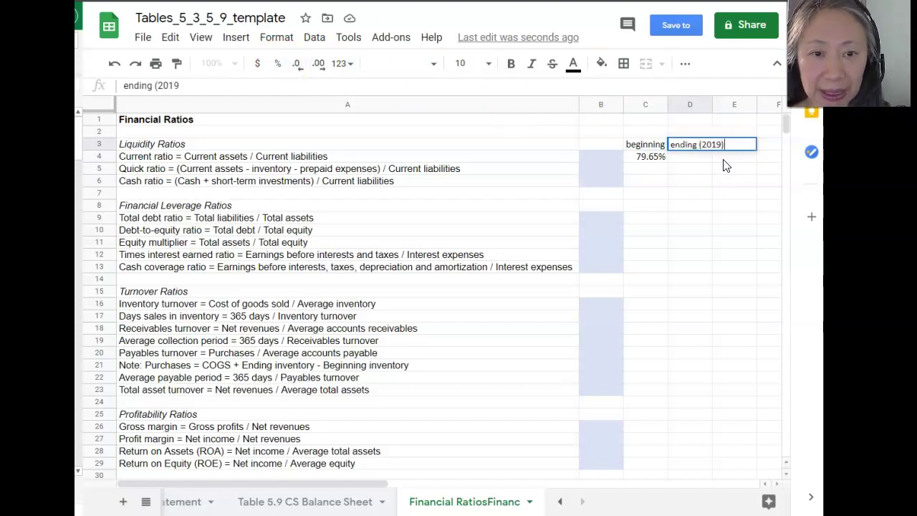
key("Return")
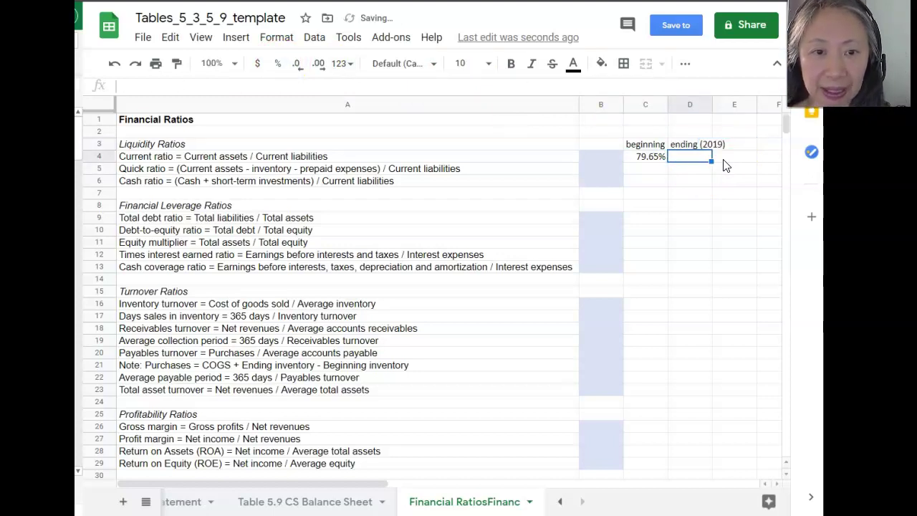
- Calculate the 2019 current ratio in D4 as Table 5.3's B17 divided by F14, formatted as a percentage
type("=")
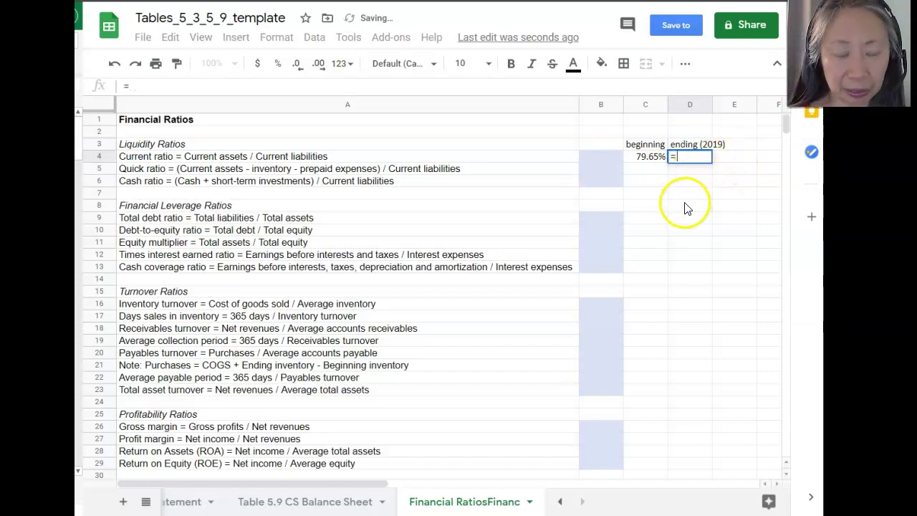
left_click(560, 501)
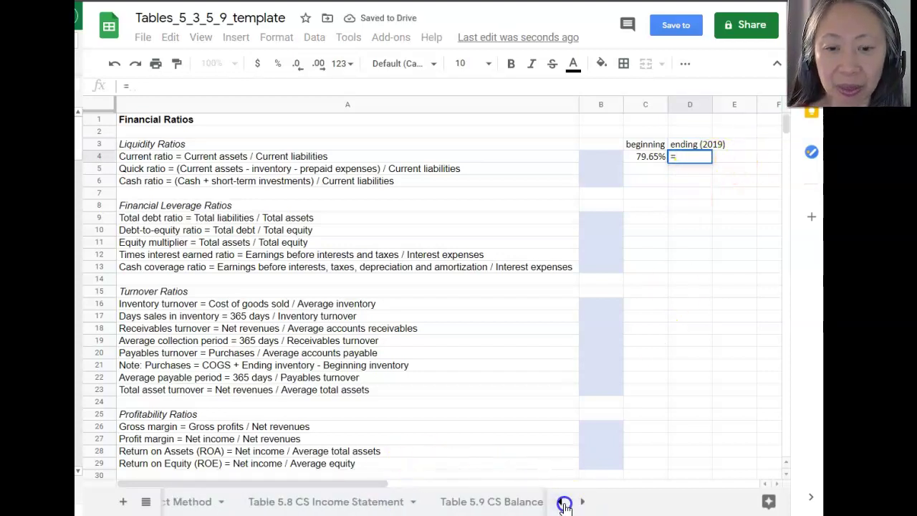
left_click(560, 501)
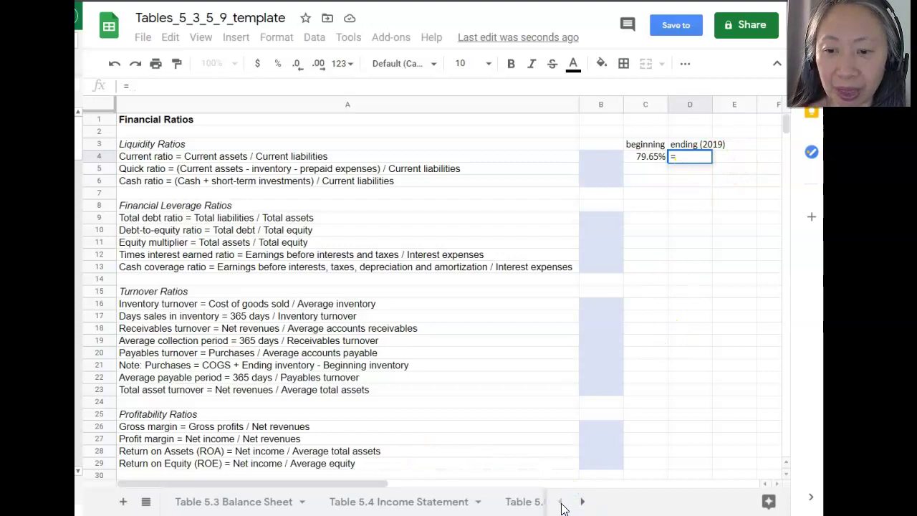
left_click(244, 501)
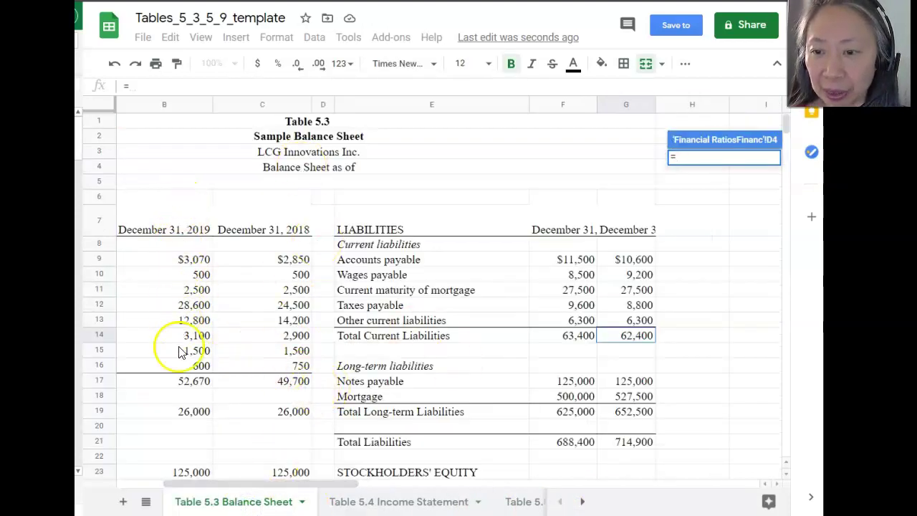
left_click(174, 381)
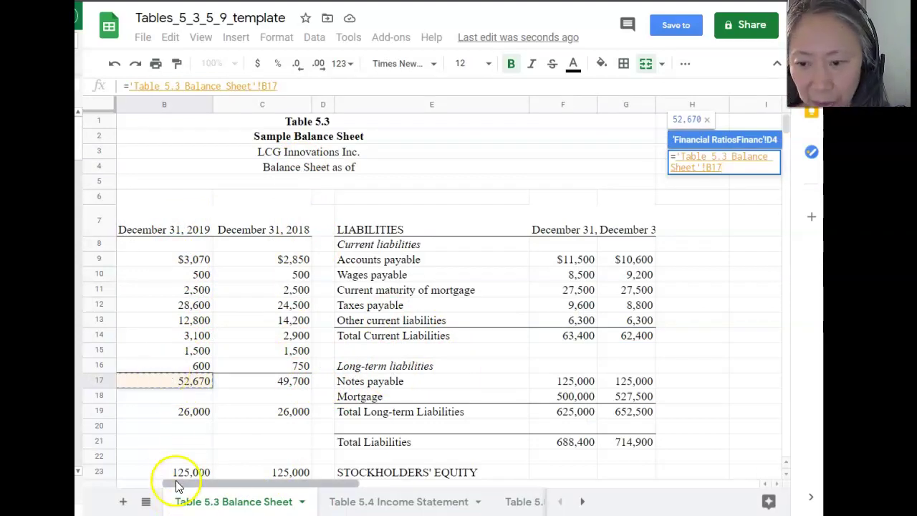
left_click(143, 487)
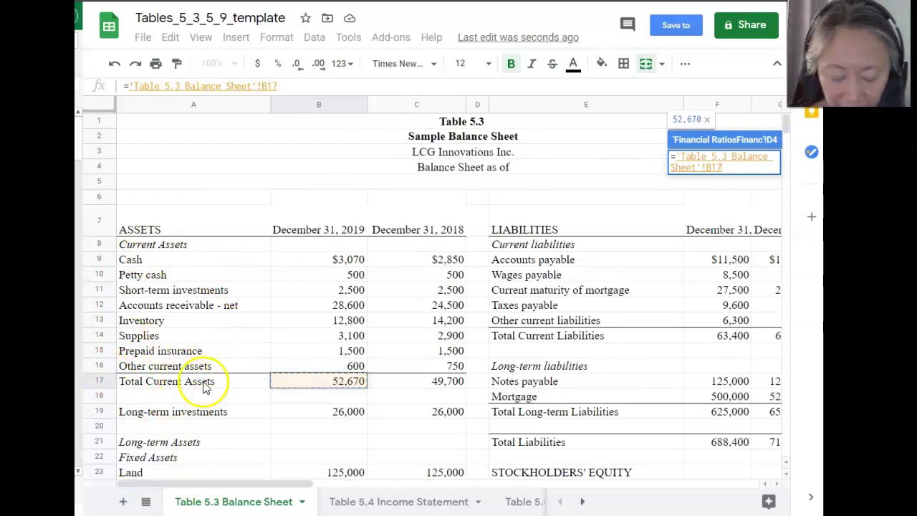
type("/")
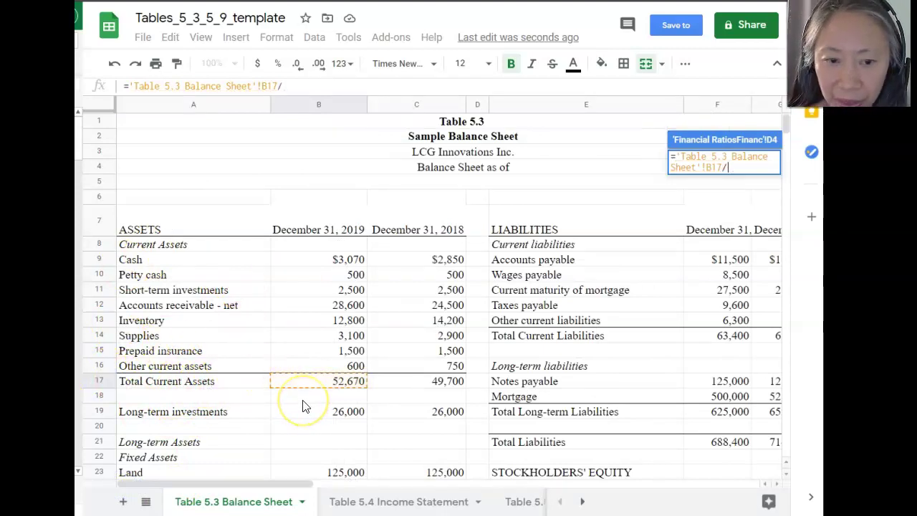
left_click(738, 337)
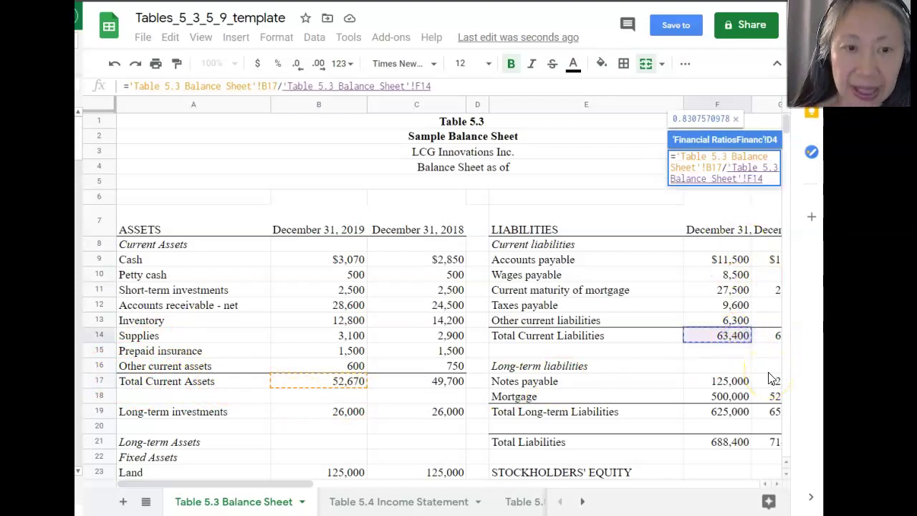
key("Return")
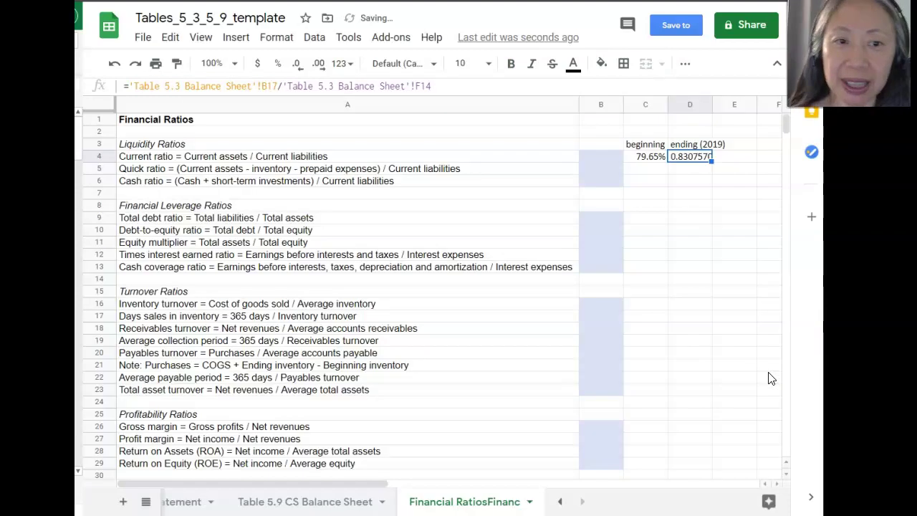
left_click(277, 63)
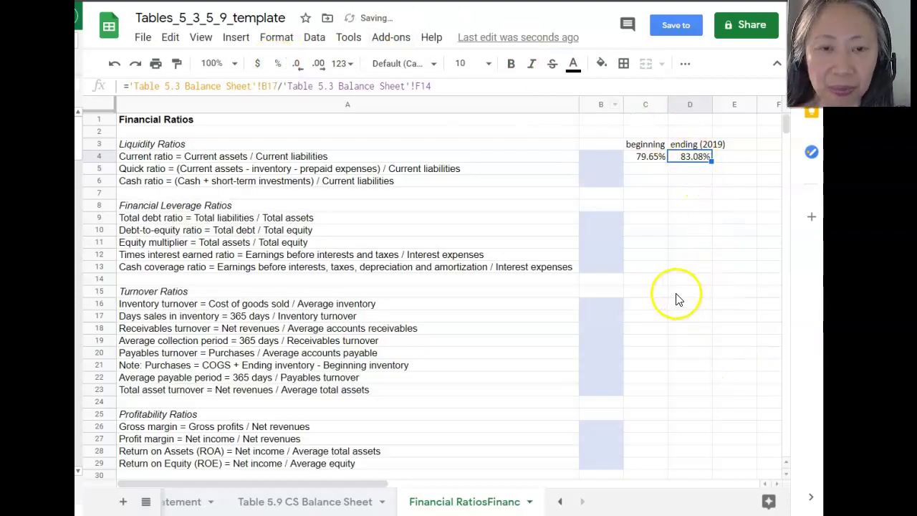
- Enter the column label "Average" in B3, above the shaded liquidity ratio cells
left_click(599, 143)
type("Average")
left_click(592, 156)
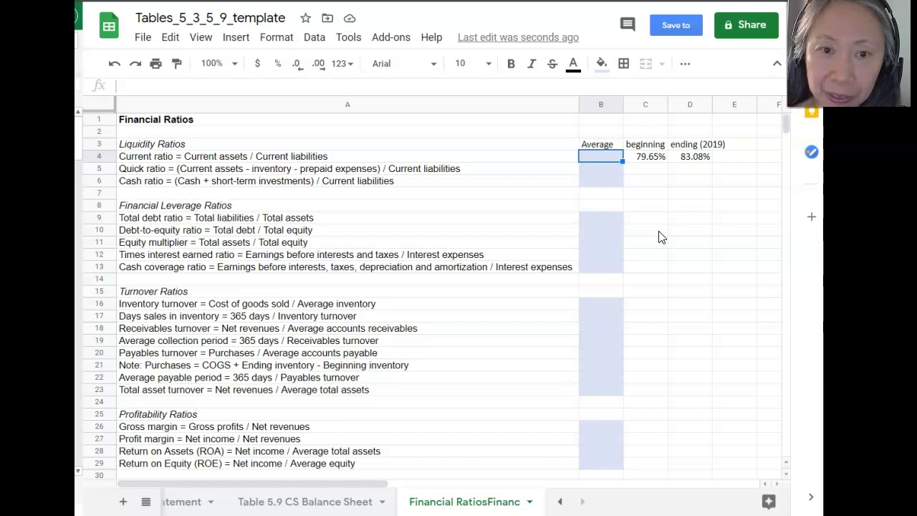
- Begin the average current ratio formula in B4 with the average of Table 5.3's total current assets, (C17+B17)/2
type("=")
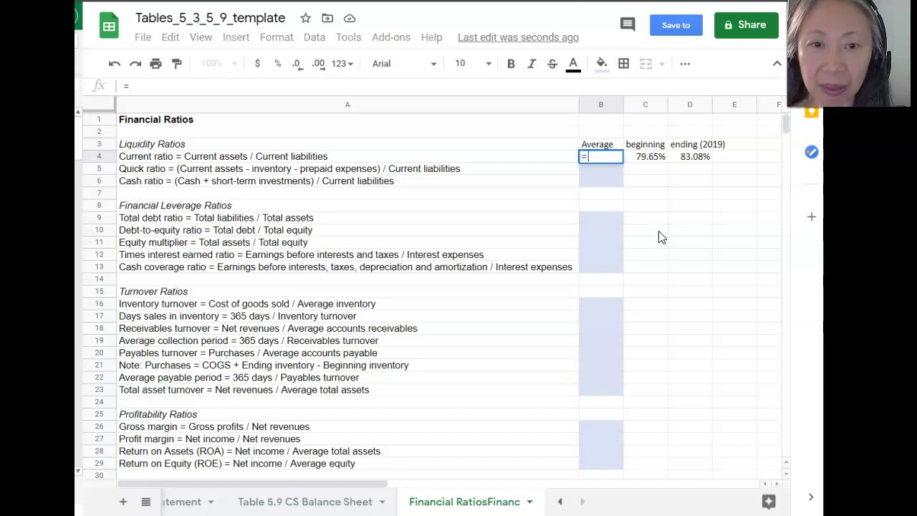
type("(")
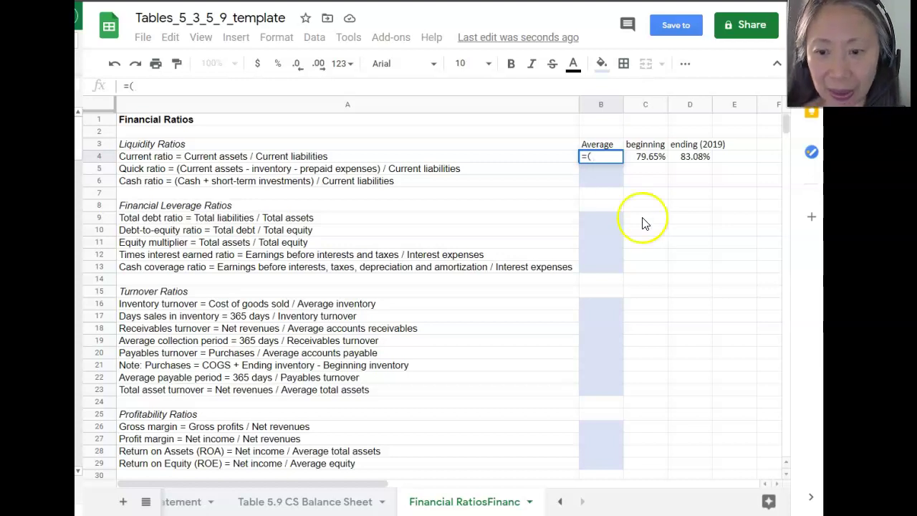
left_click(561, 503)
left_click(560, 504)
left_click(561, 503)
left_click(226, 502)
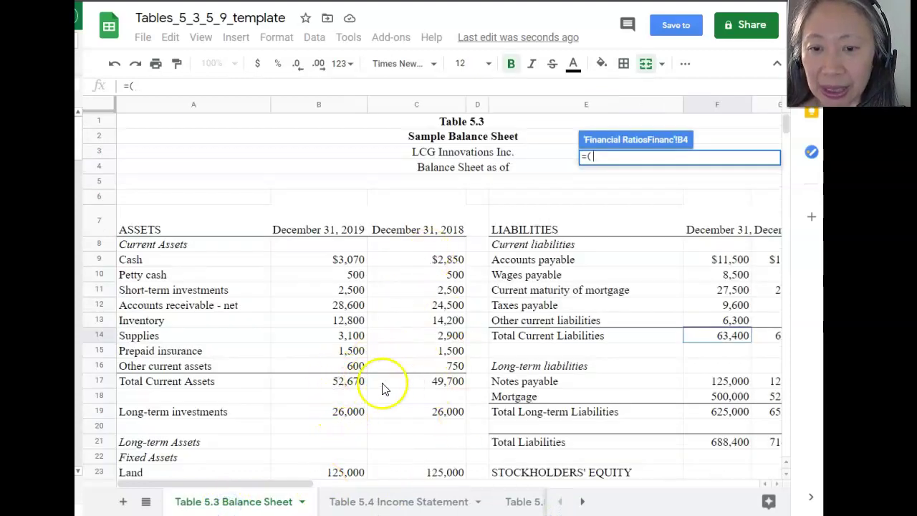
left_click(456, 383)
type("+")
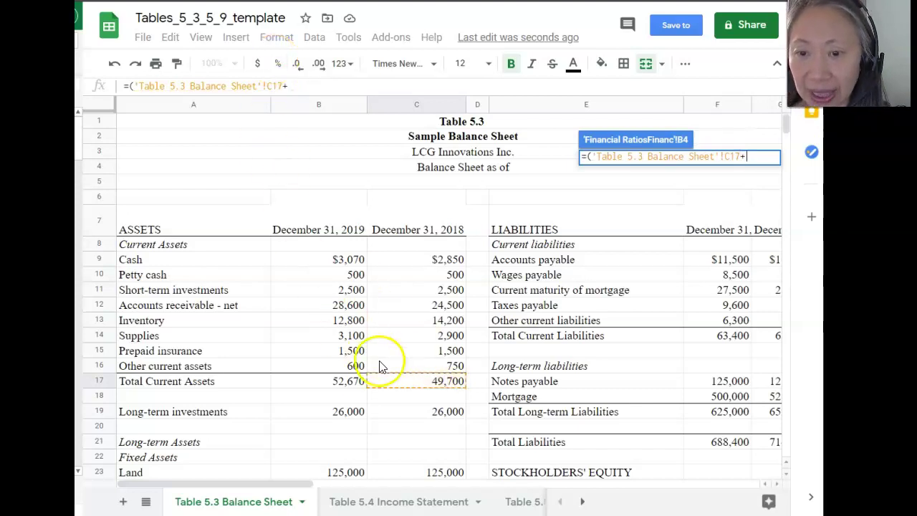
left_click(351, 382)
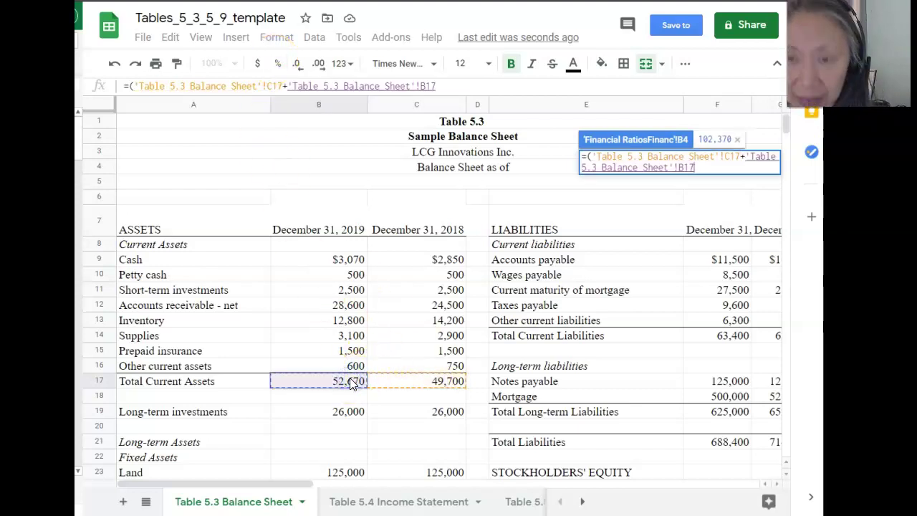
type(")/2")
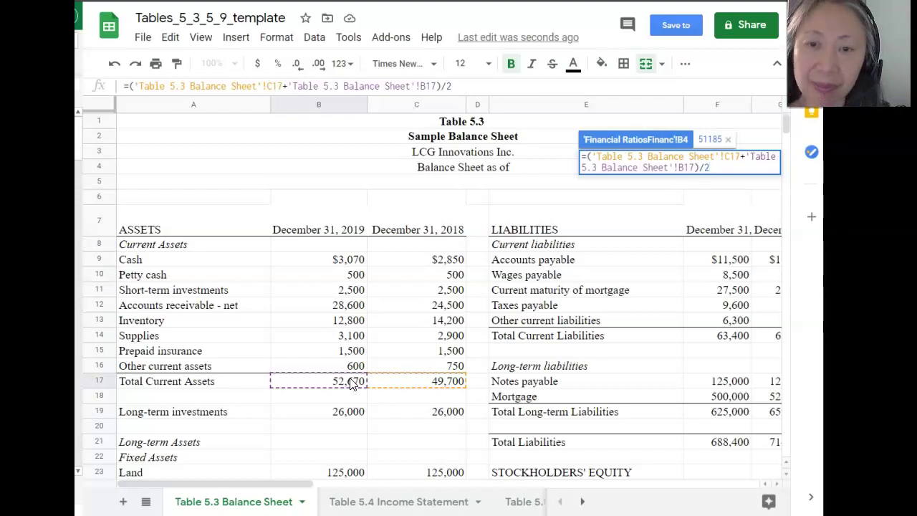
- Divide the B4 formula by the average of Table 5.3's total current liabilities, (G14+F14)/2
type("/(")
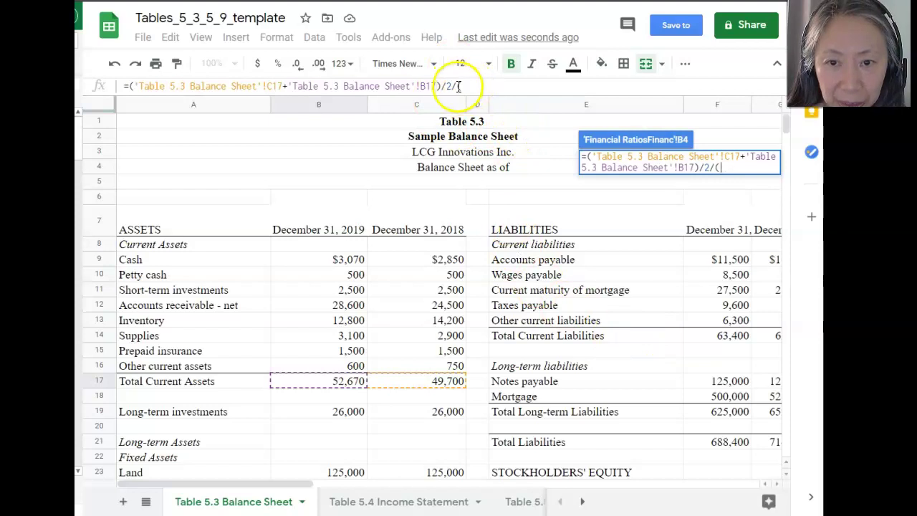
left_click(772, 337)
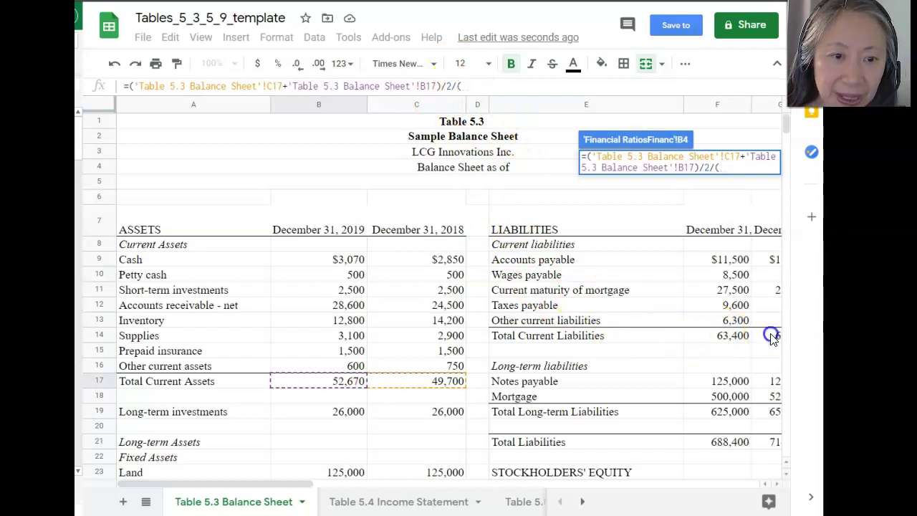
type("+")
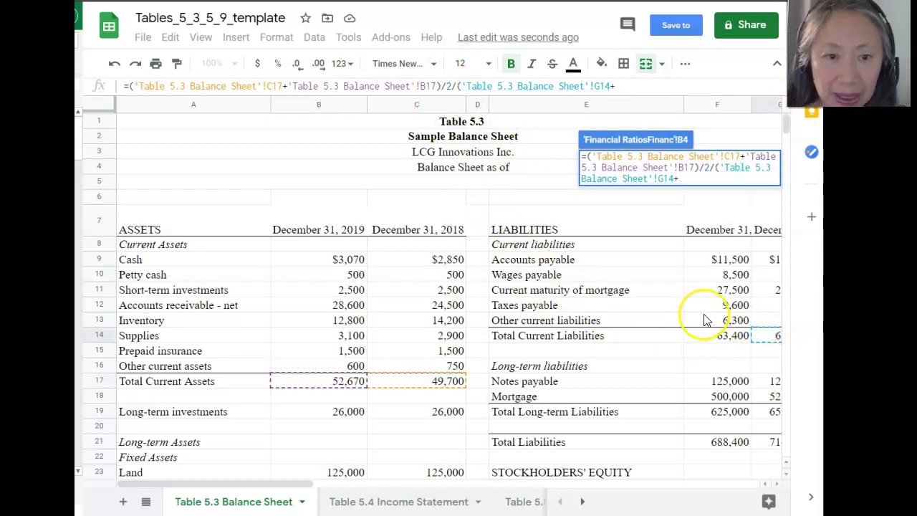
left_click(722, 337)
type(")/2")
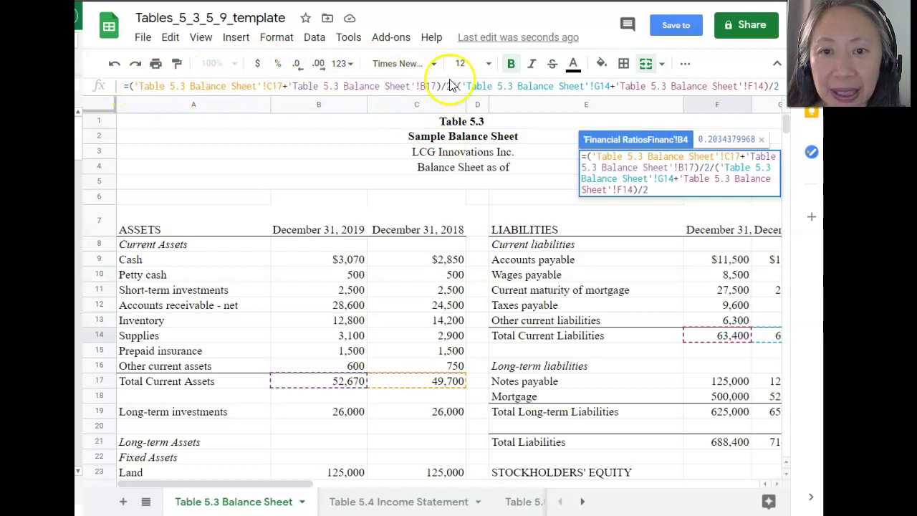
- Enclose the numerator and denominator averages in B4's formula in outer parentheses and format the cell as a percentage
left_click(130, 86)
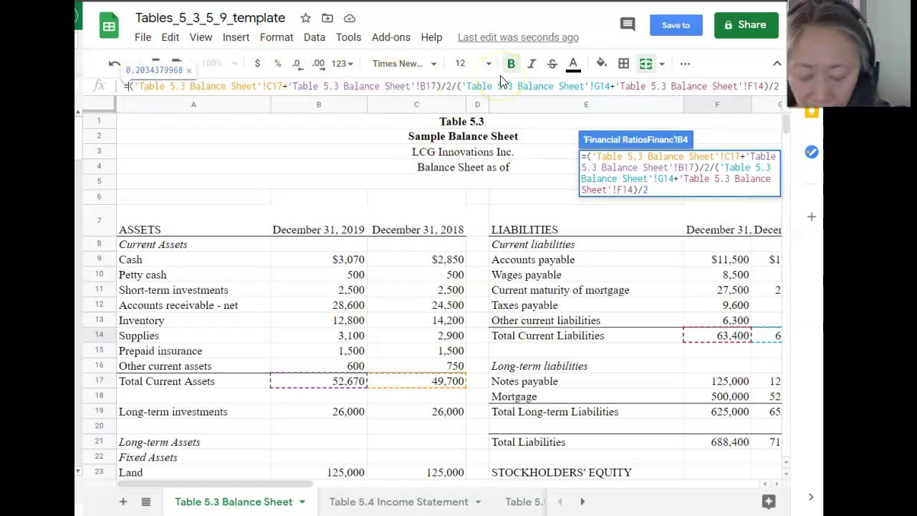
type("(")
left_click(457, 84)
left_click(584, 86)
type(")")
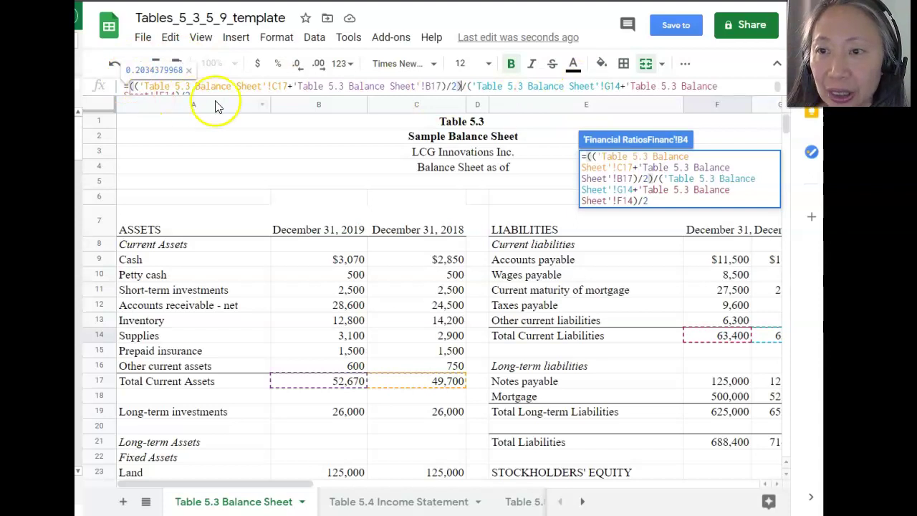
left_click(470, 86)
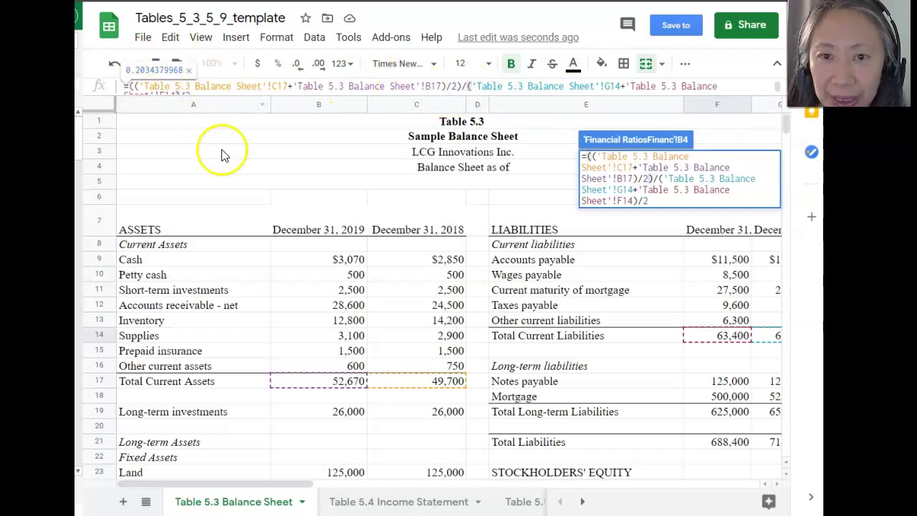
type("(")
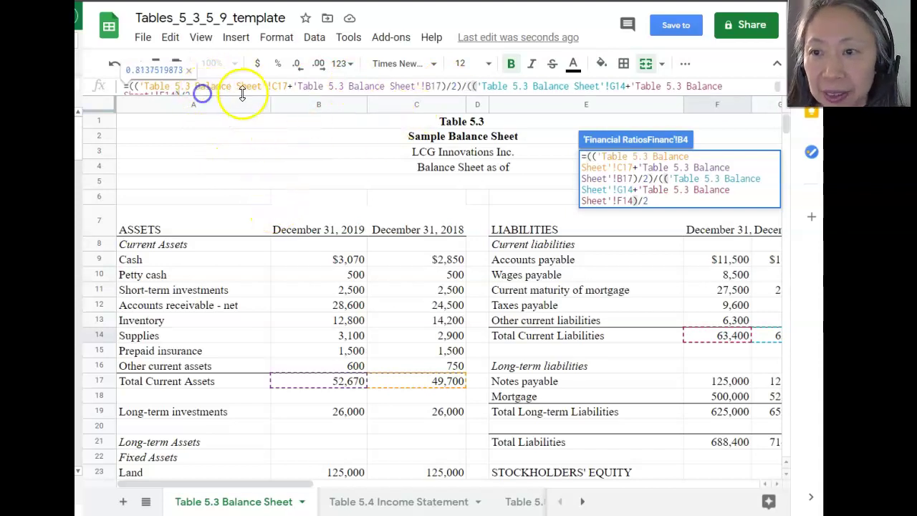
left_click(201, 98)
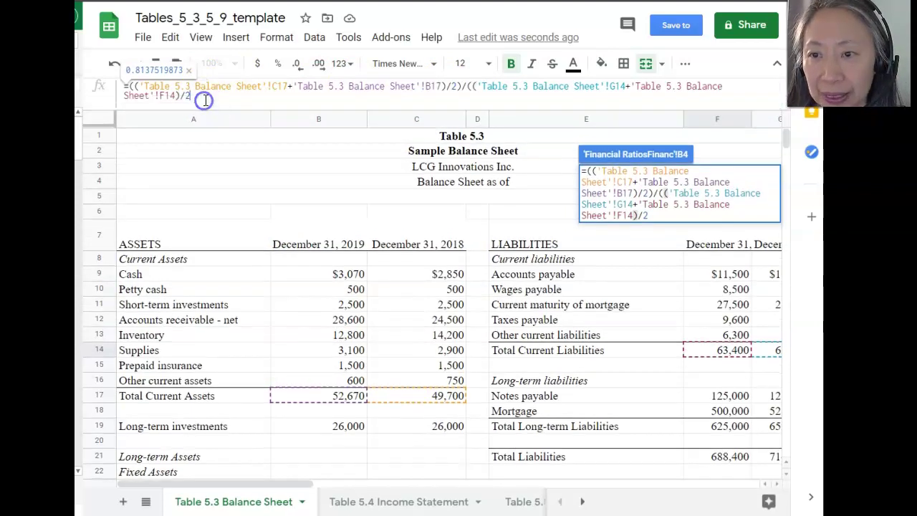
type(")")
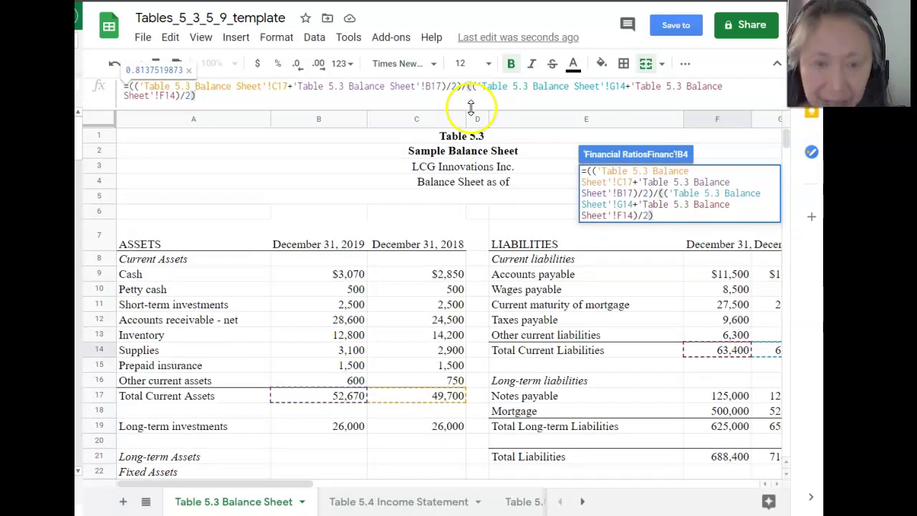
key("Return")
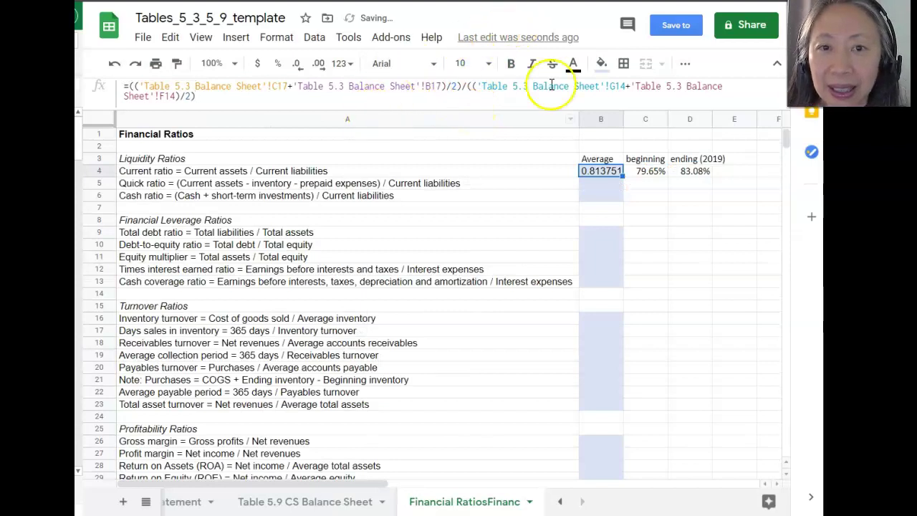
left_click(278, 67)
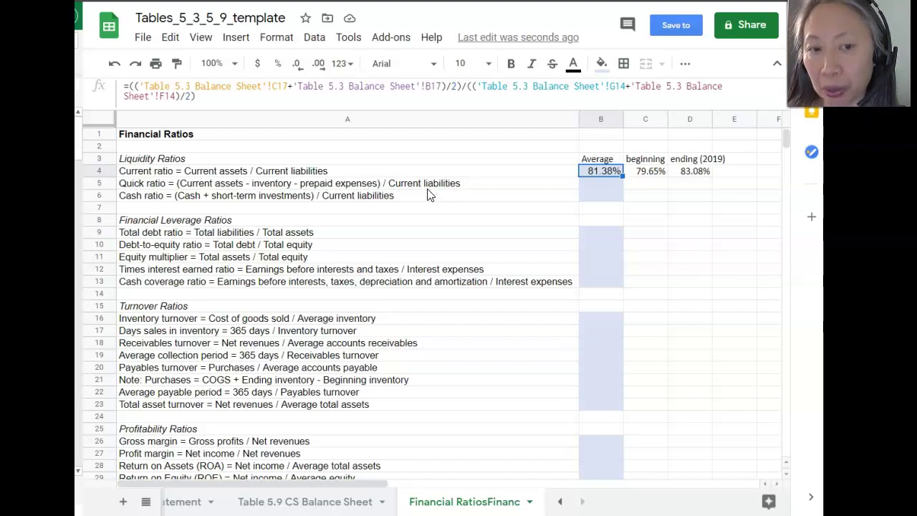
- Remove the beginning and ending (2019) labels and their current ratios from C3:D4
left_click(603, 184)
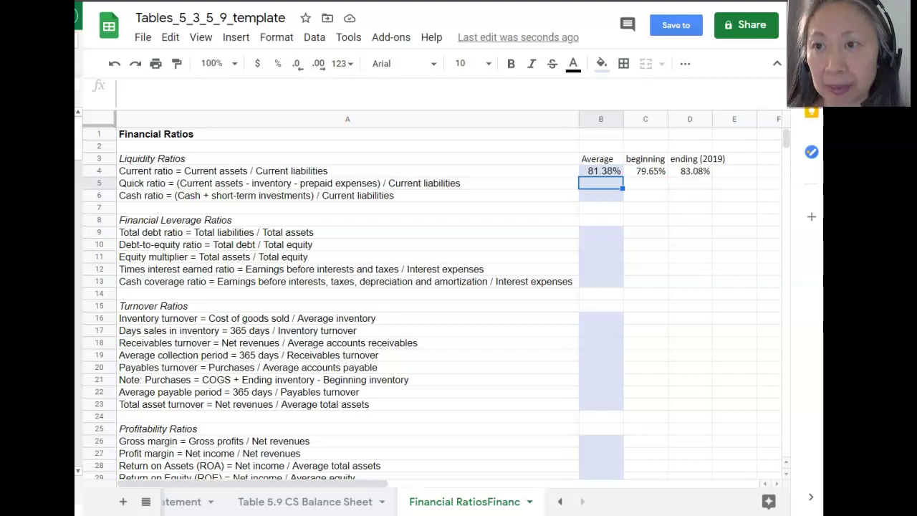
key("ctrl+z")
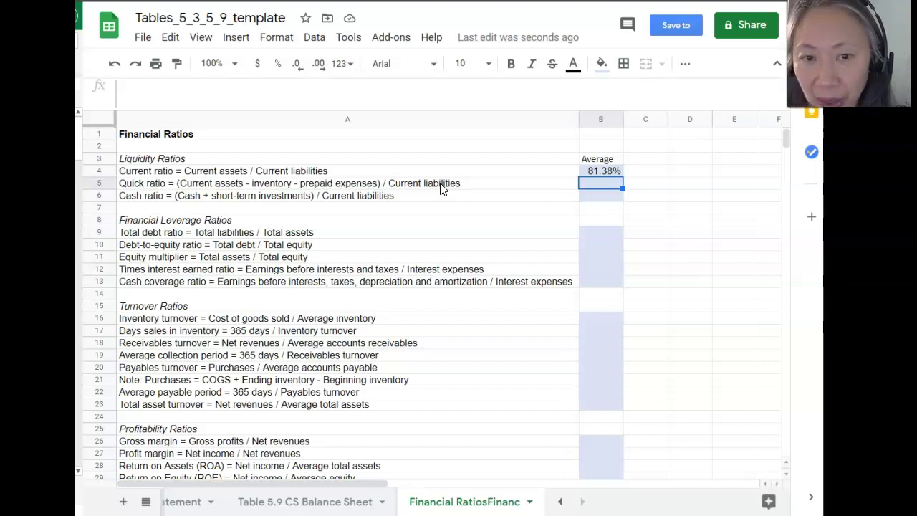
- Begin the quick ratio formula in B5 with the average of Table 5.3's total current assets, ((C17+B17)/2
left_click(628, 188)
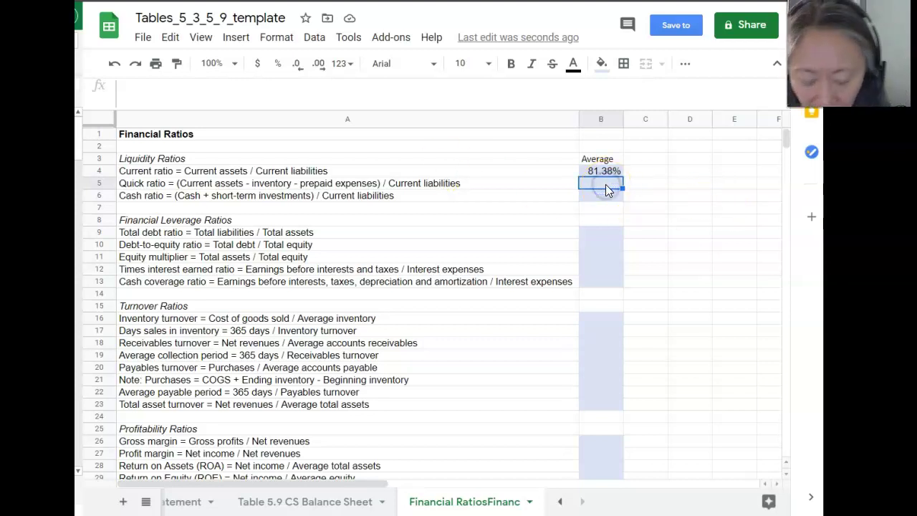
type("=(")
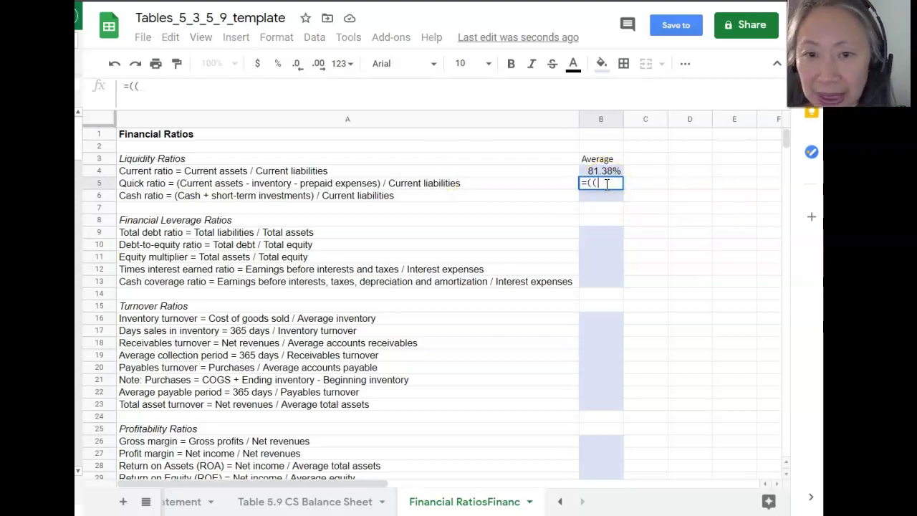
type("(")
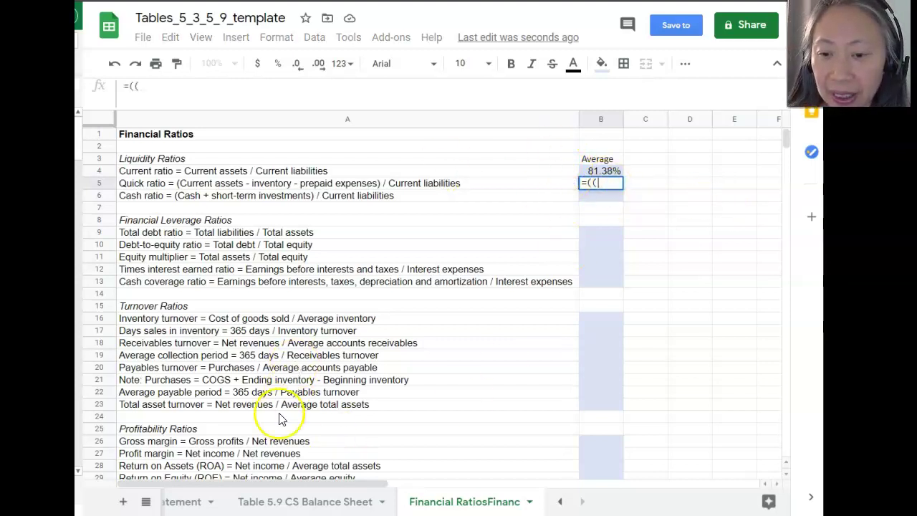
left_click(560, 501)
left_click(560, 501)
left_click(560, 501)
left_click(559, 501)
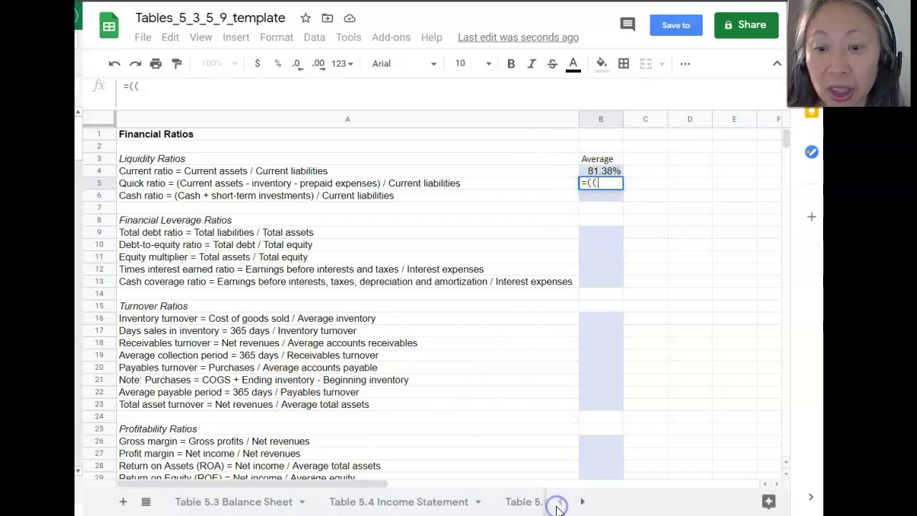
left_click(248, 503)
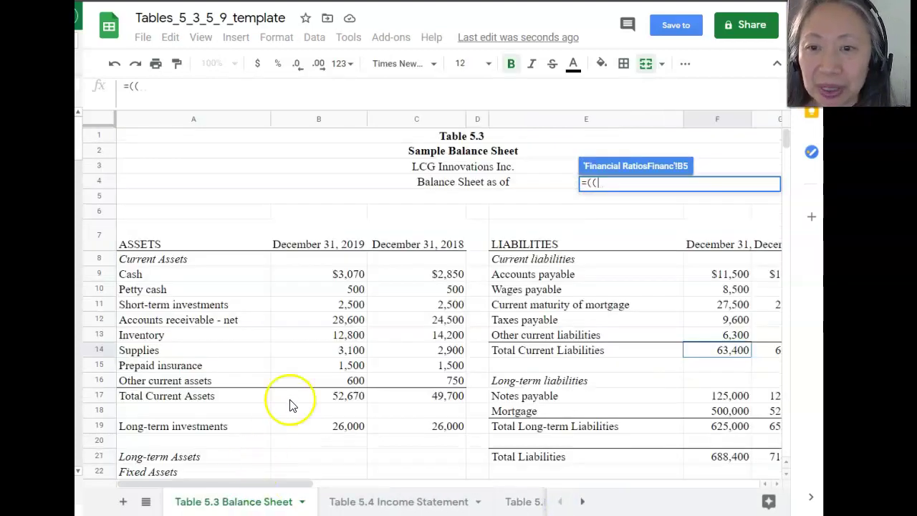
left_click(449, 399)
type("+")
left_click(351, 399)
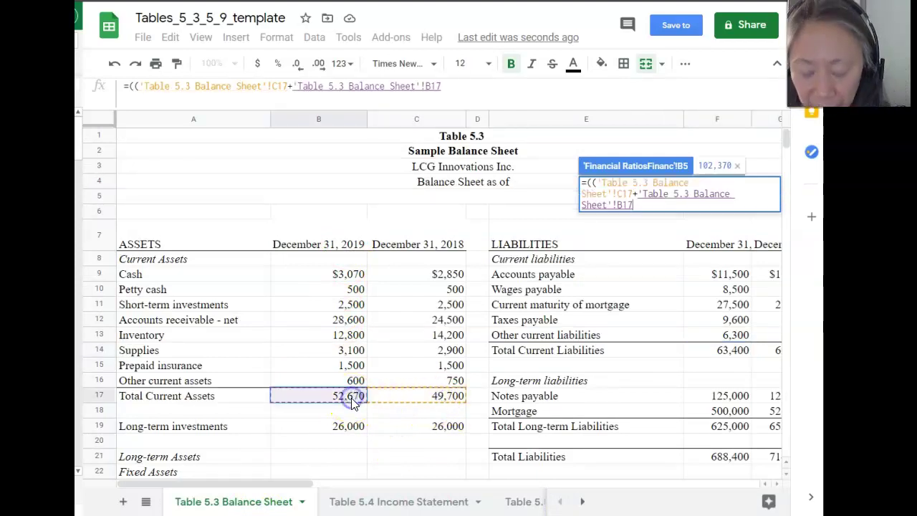
type(")/2")
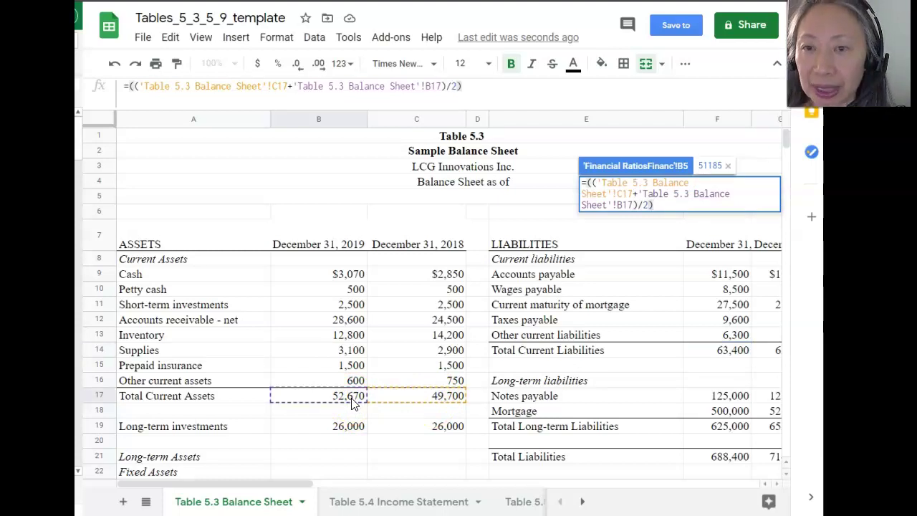
- Subtract the average of Table 5.3's inventory, (C13+B13)/2, in the B5 quick ratio formula
type(")-(")
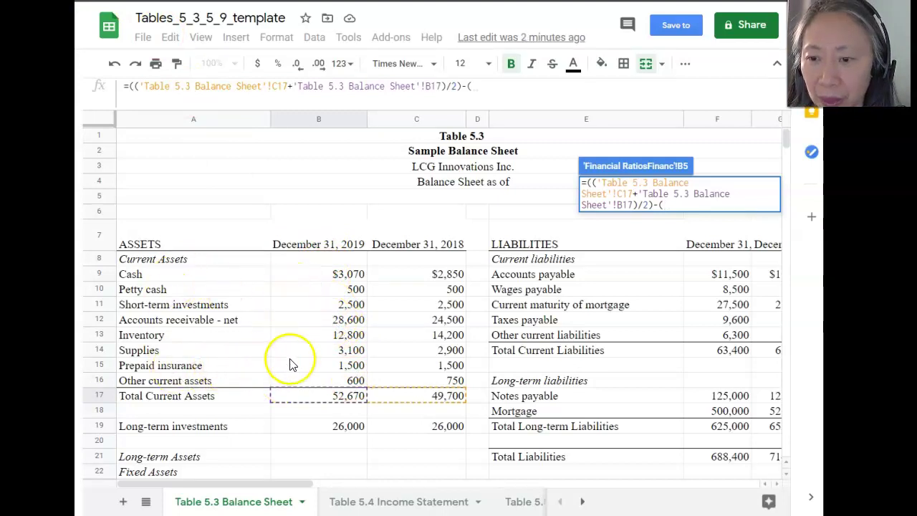
left_click(413, 336)
type("+")
left_click(361, 337)
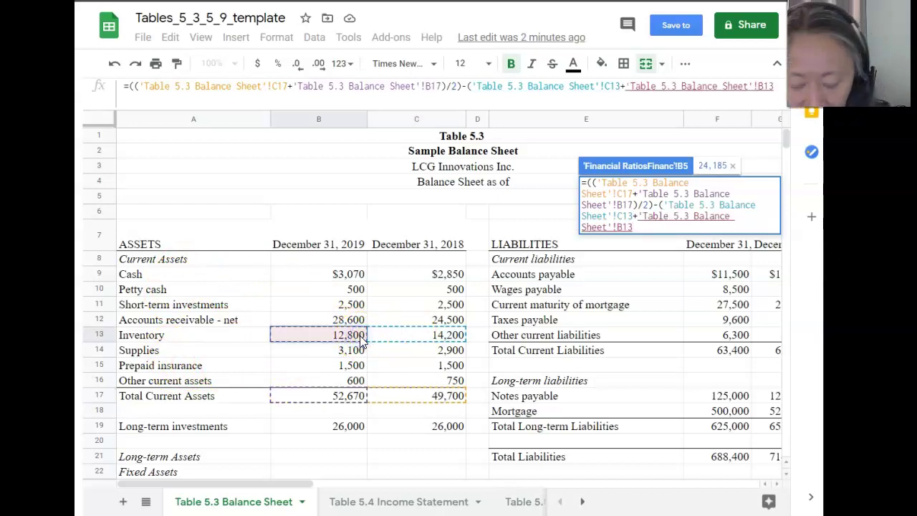
type(")/2")
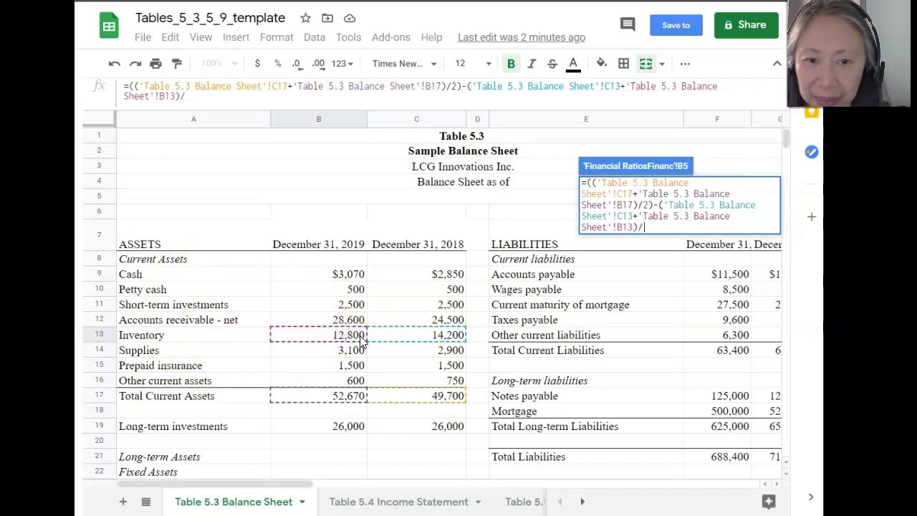
- Subtract the average of Table 5.3's prepaid insurance, (C15+B15)/2, in the B5 formula and add a closing parenthesis
type("-(")
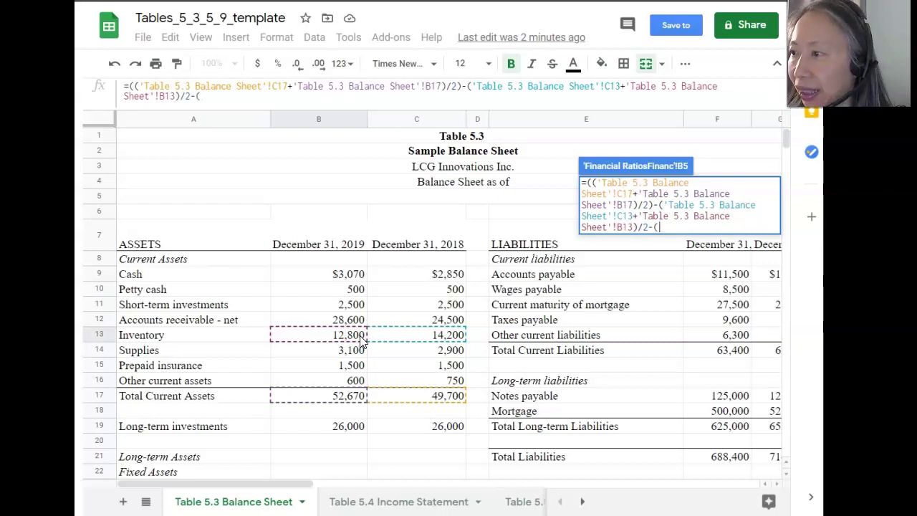
left_click(423, 367)
type("+")
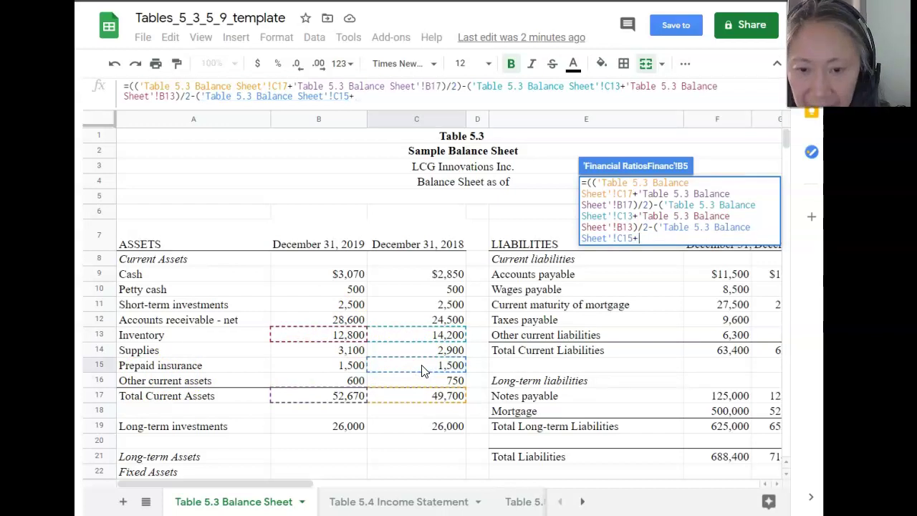
left_click(340, 369)
type(")/2")
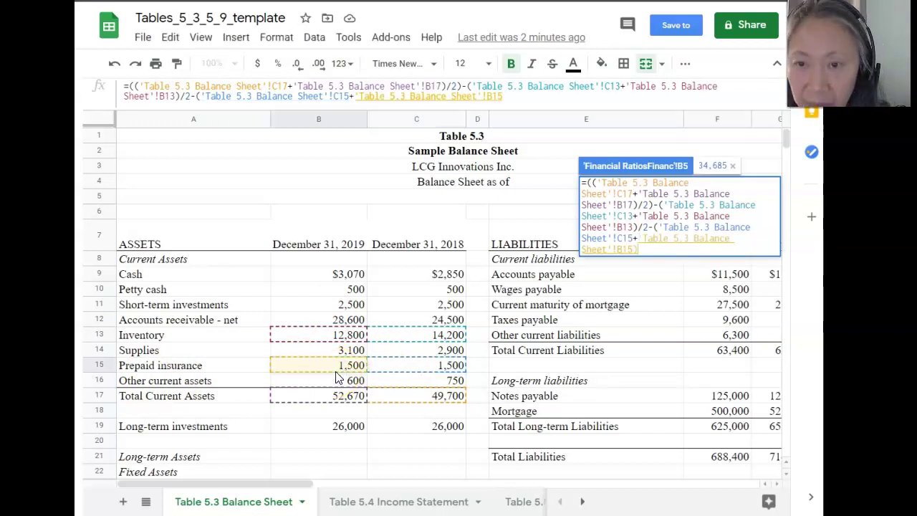
type(")")
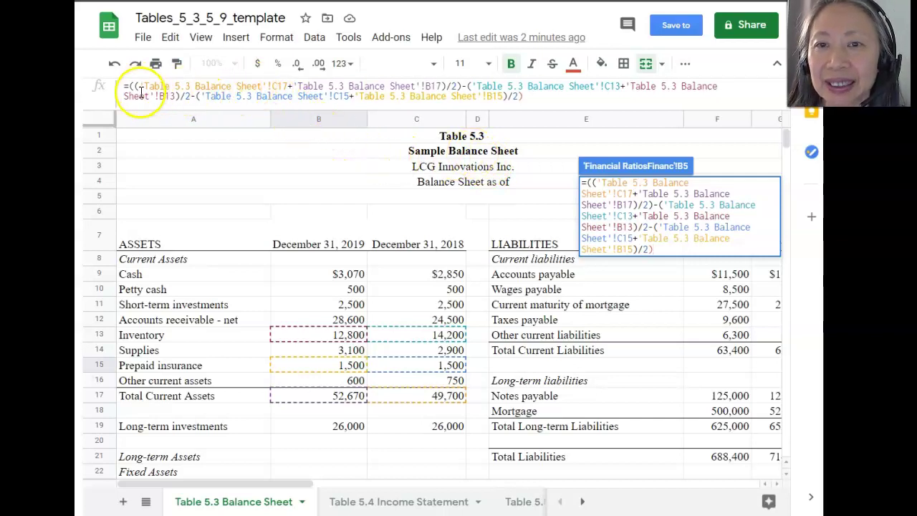
- Delete the extra closing parenthesis after the current assets average in B5's formula, so the outer parentheses enclose the whole numerator
left_click(469, 88)
left_click(646, 90)
key("Delete")
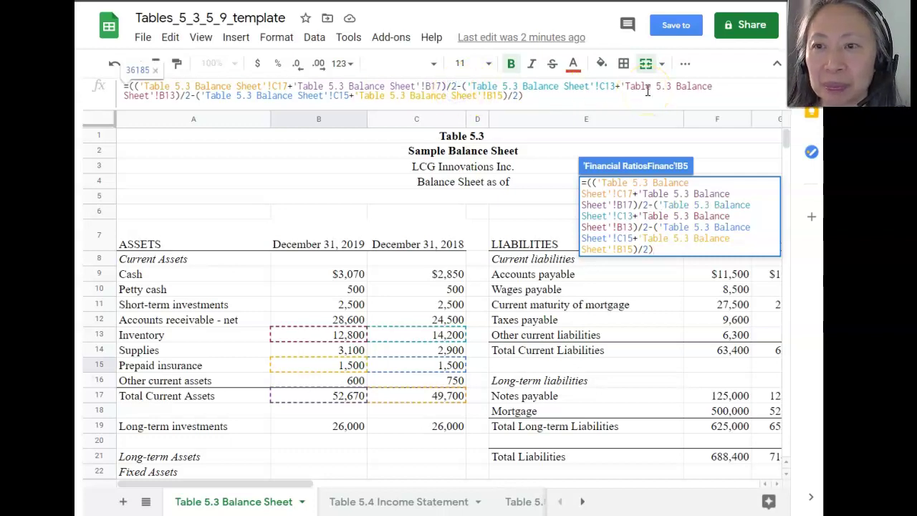
- Divide the B5 quick ratio formula by the average of Table 5.3's total current liabilities, ((G14+F14)/2), and format the result as a percentage
left_click(604, 98)
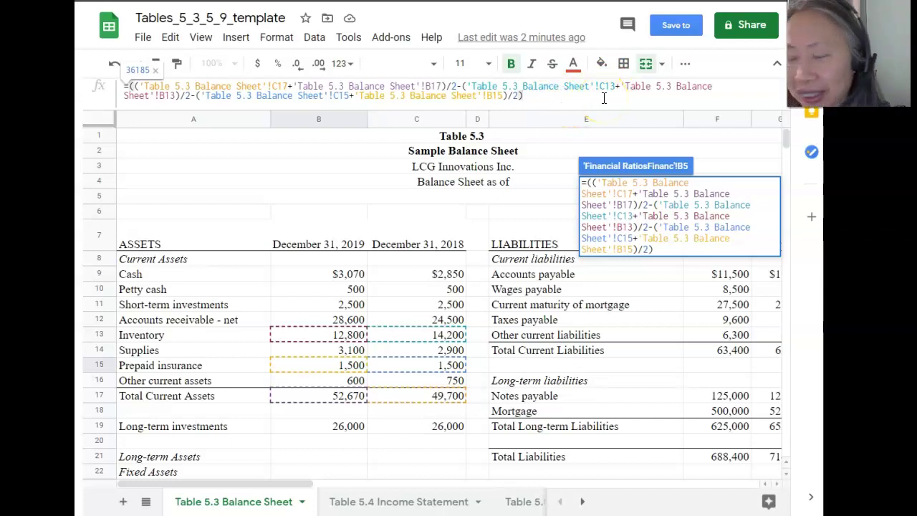
type("/")
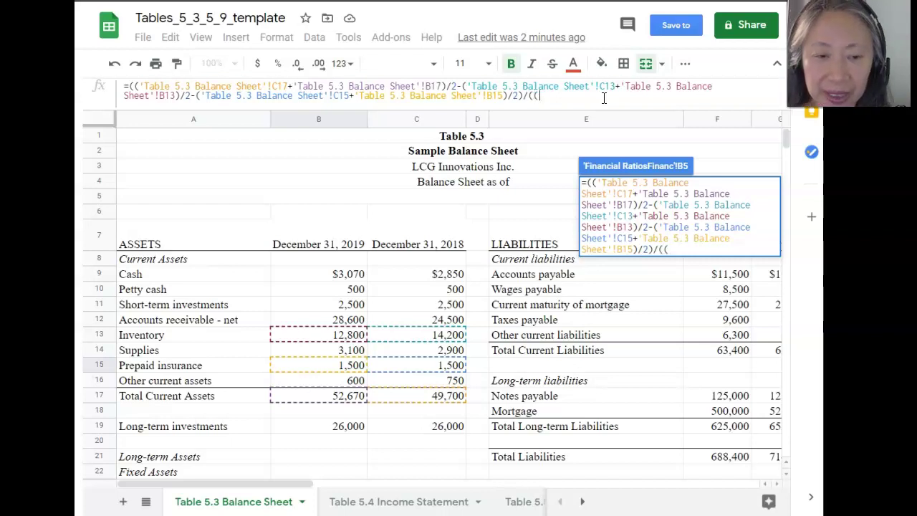
type("((")
left_click(772, 351)
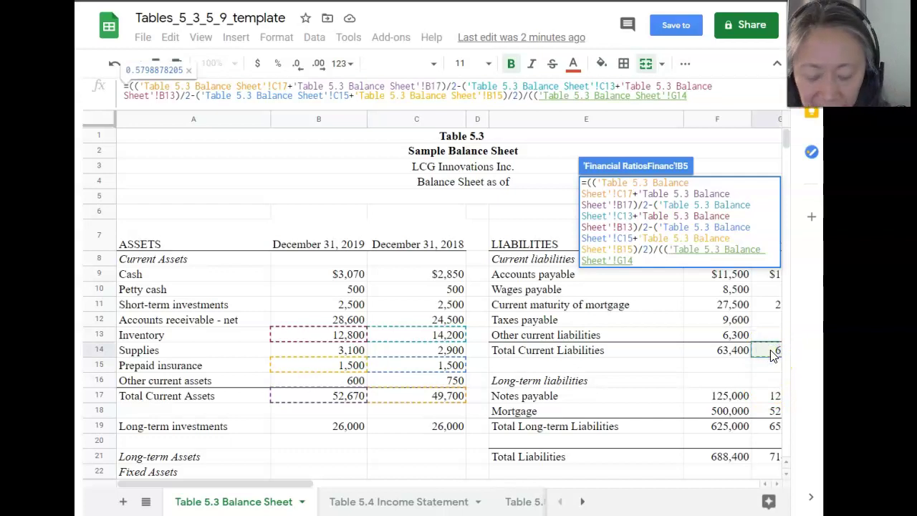
type("+")
left_click(727, 353)
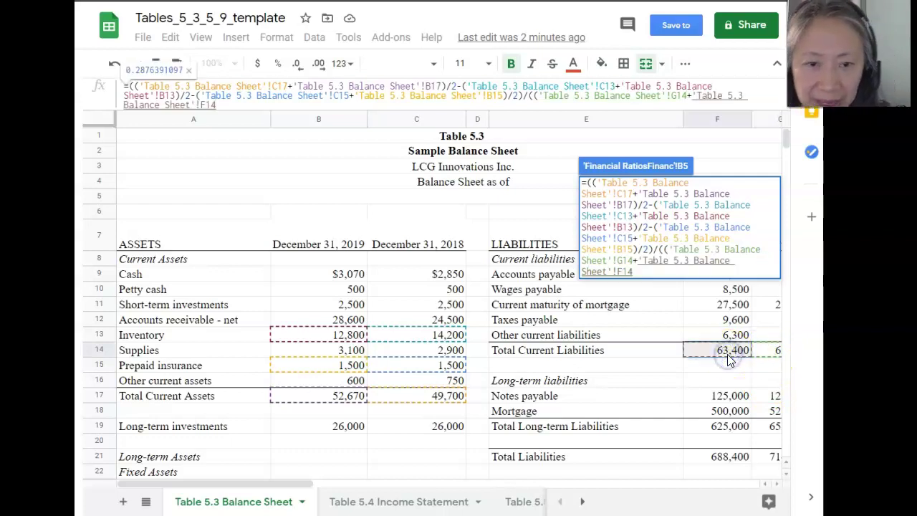
type(")/2))")
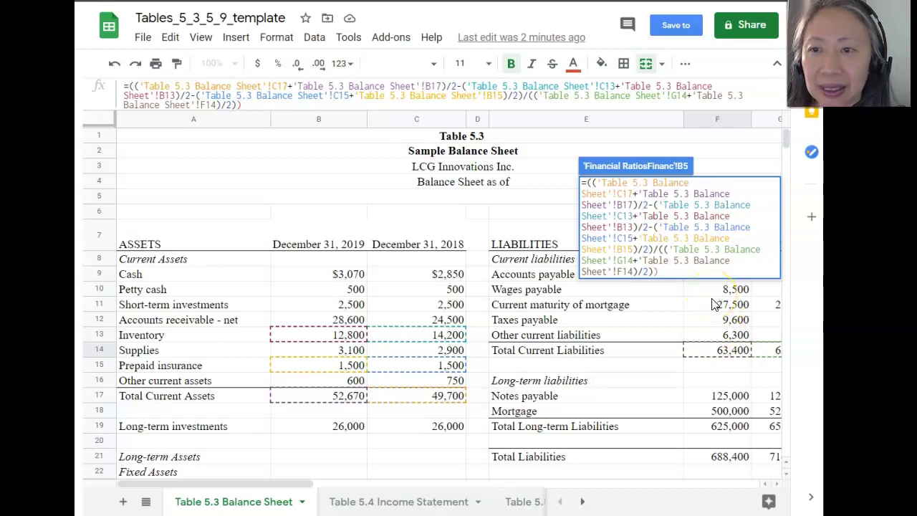
key("BackSpace")
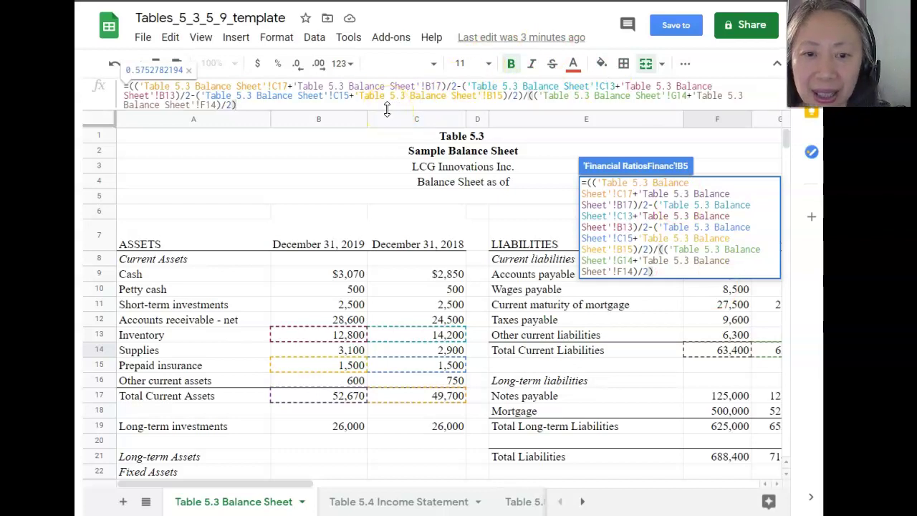
key("Return")
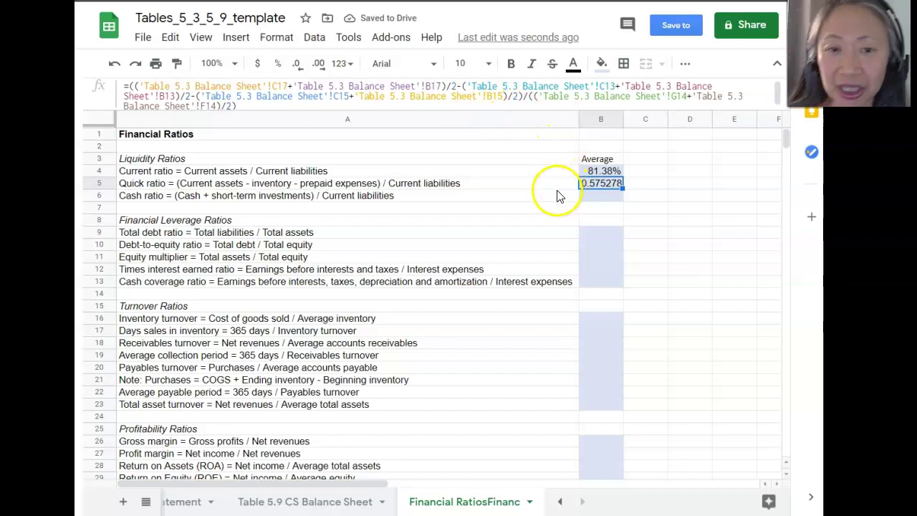
left_click(276, 66)
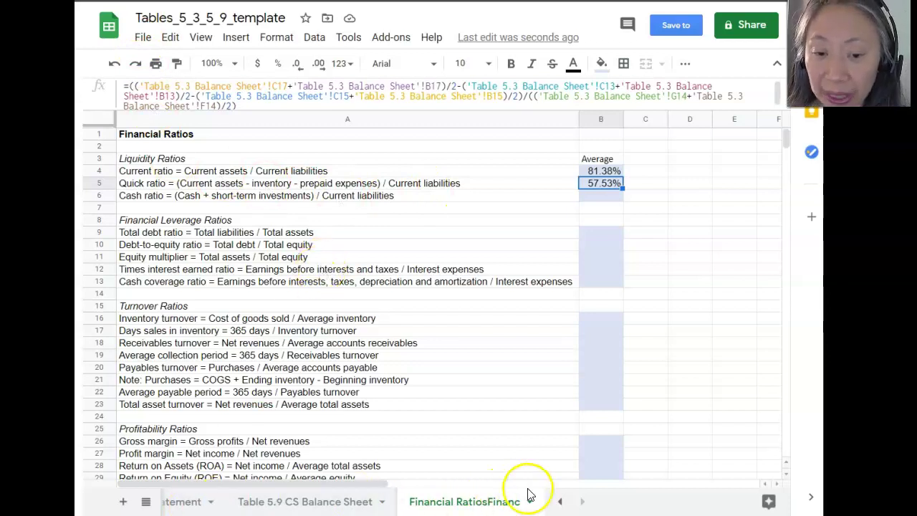
- Insert one column to the right of narrow column D in the Table 5.3 balance sheet and widen column D
left_click(563, 501)
left_click(564, 502)
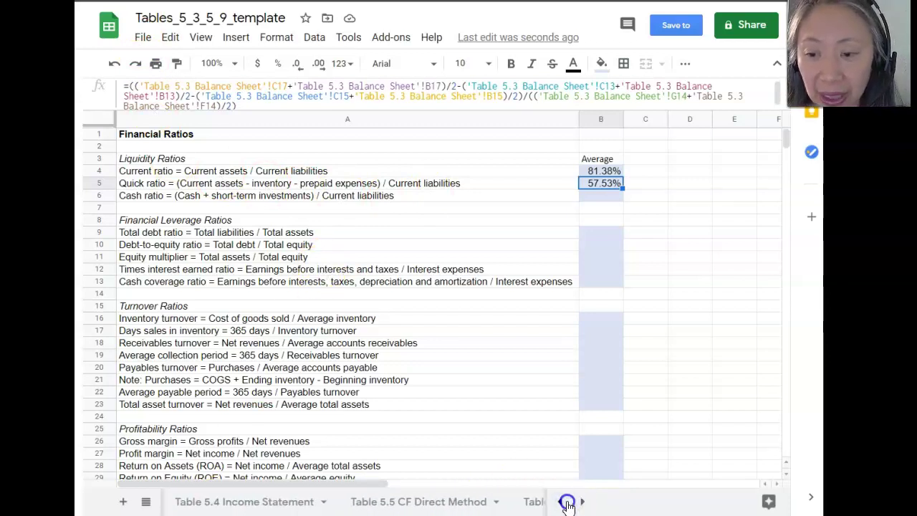
left_click(255, 505)
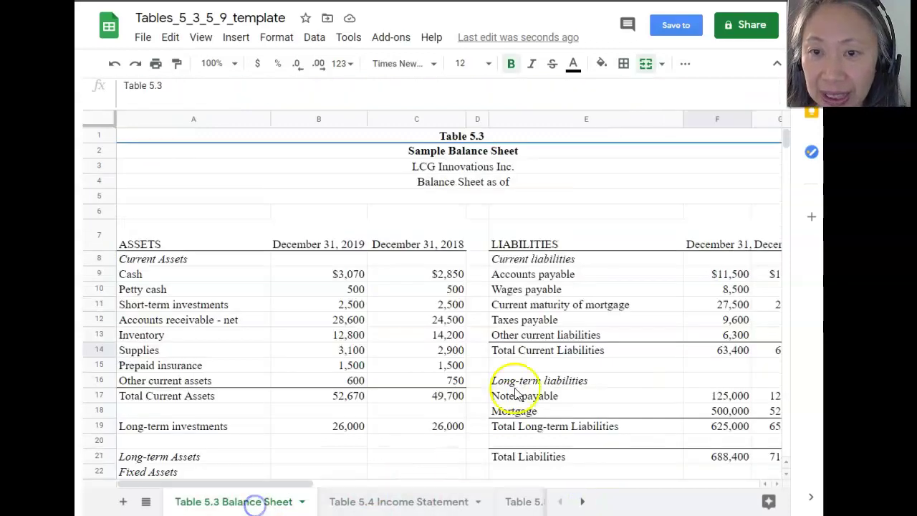
left_click(478, 119)
right_click(477, 120)
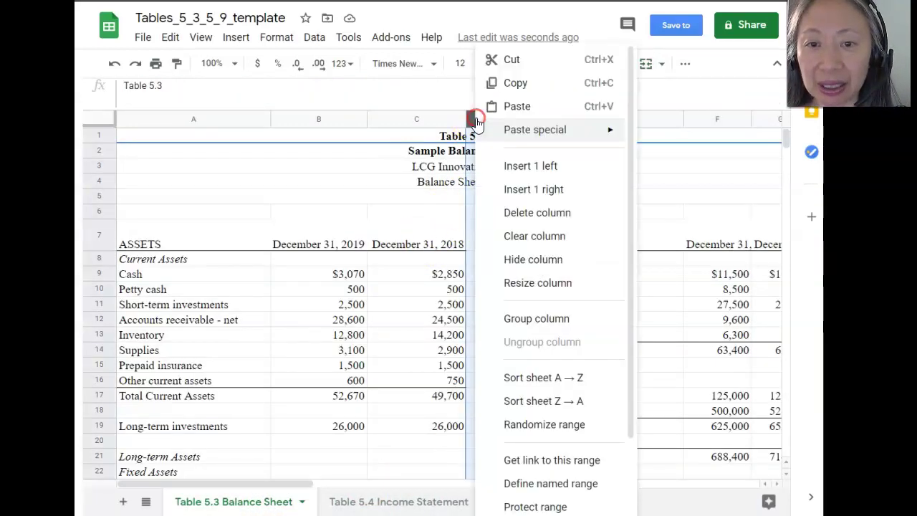
left_click(537, 192)
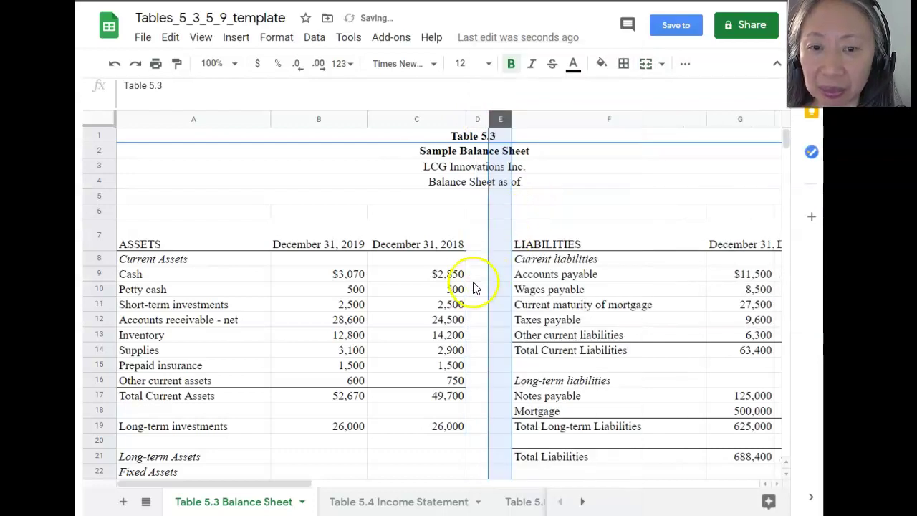
left_click_drag(511, 117, 539, 105)
- Enter the heading Average in D7 and calculate the two-year cash average in D9 with =(B9+C9)/2
left_click(487, 247)
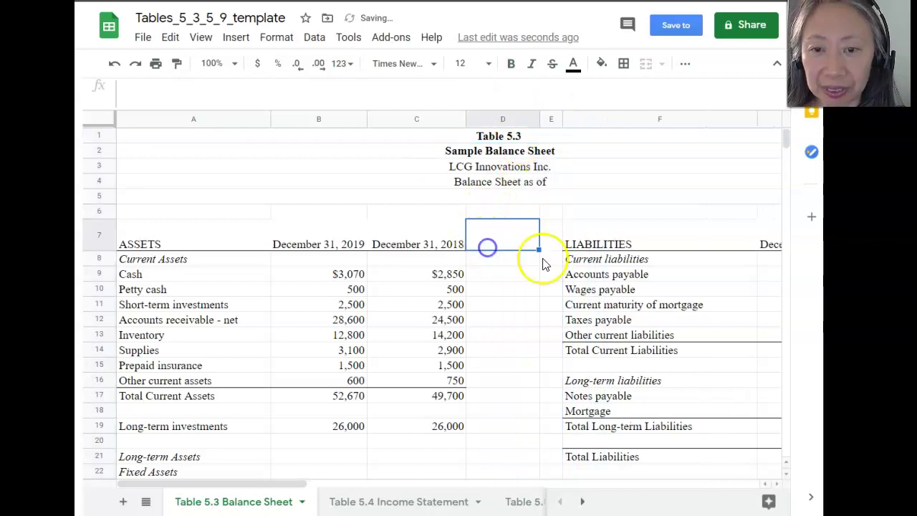
type("Average")
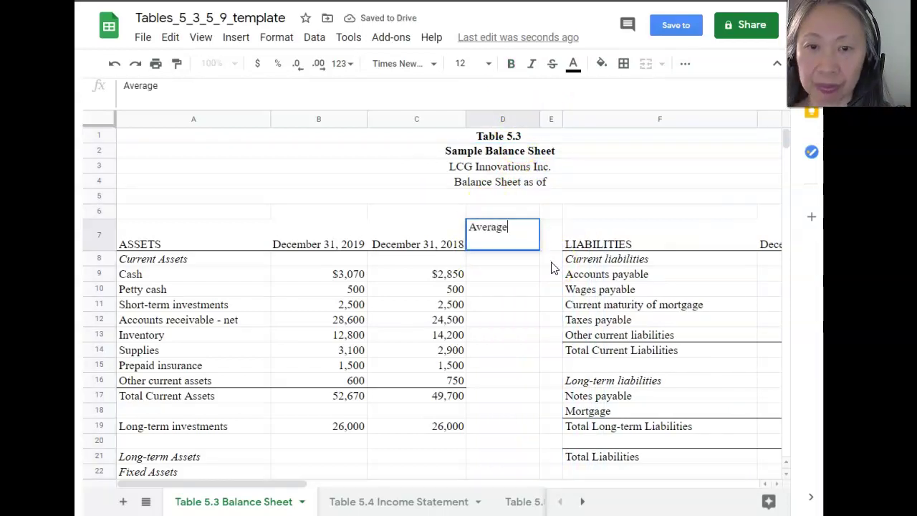
key("Return")
key("Down")
type("=(B9+C9)/2")
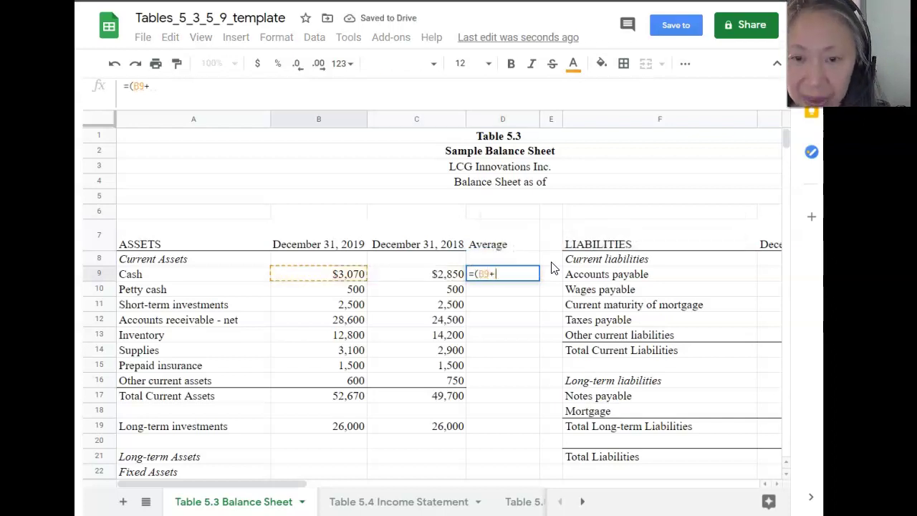
key("Return")
- Copy the D9 average formula down to D17 to cover all current asset rows through Total Current Assets
key("Up")
key("ctrl+c")
key("shift+Down")
key("shift+Down")
key("shift+Down")
key("shift+Down")
key("shift+Down")
key("shift+Down")
key("shift+Down")
key("shift+Down")
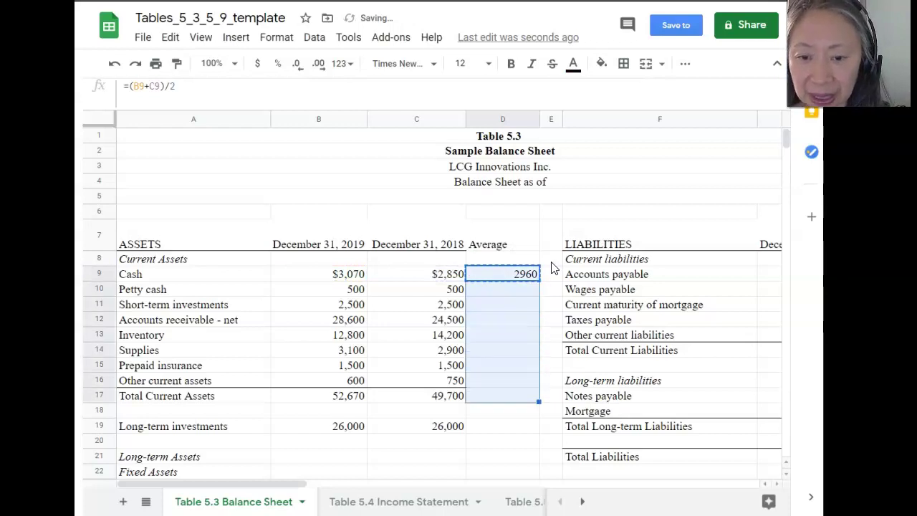
key("ctrl+v")
- Paste the copied average formula into D19 for long-term investments
key("Down")
key("ctrl+Down")
key("Down")
key("Down")
key("ctrl+v")
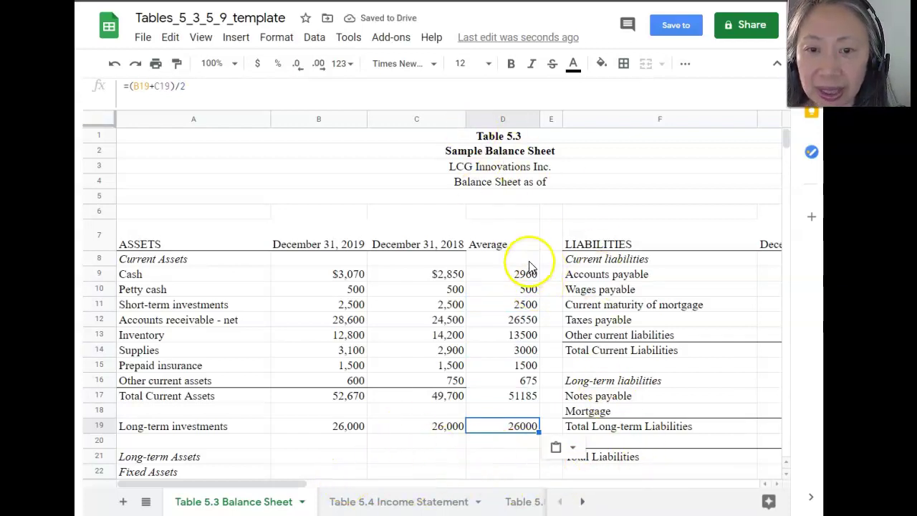
- Enter the heading Average in I7 beside the liabilities and calculate the accounts payable average in I9 with =(H9+G9)/2
left_click_drag(225, 486, 358, 484)
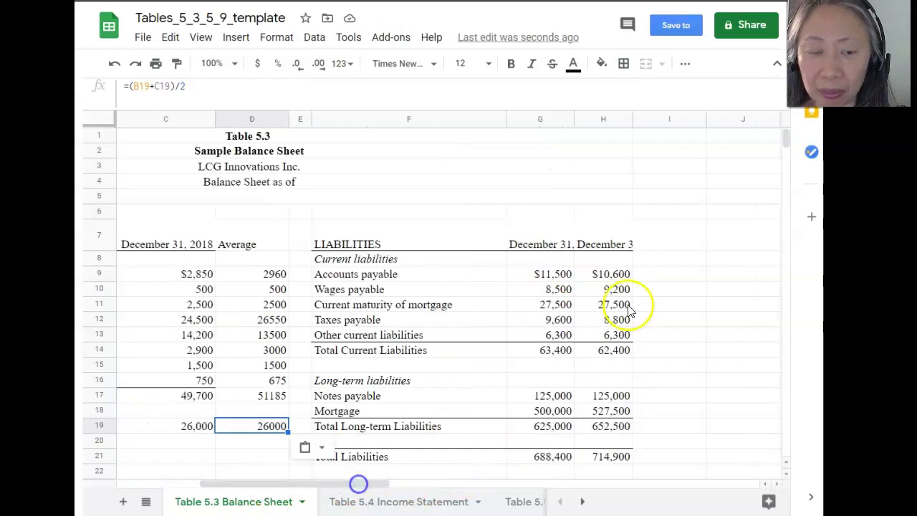
left_click(663, 247)
type("AverA")
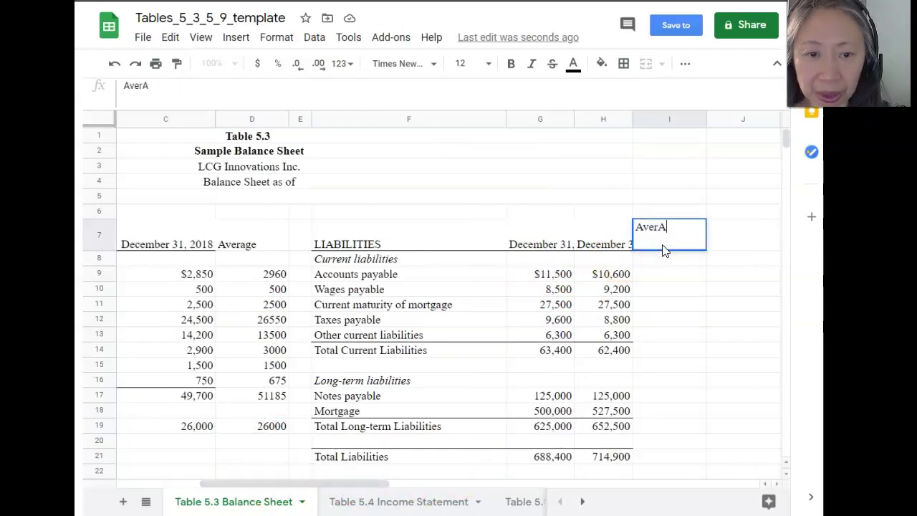
key("Return")
key("Down")
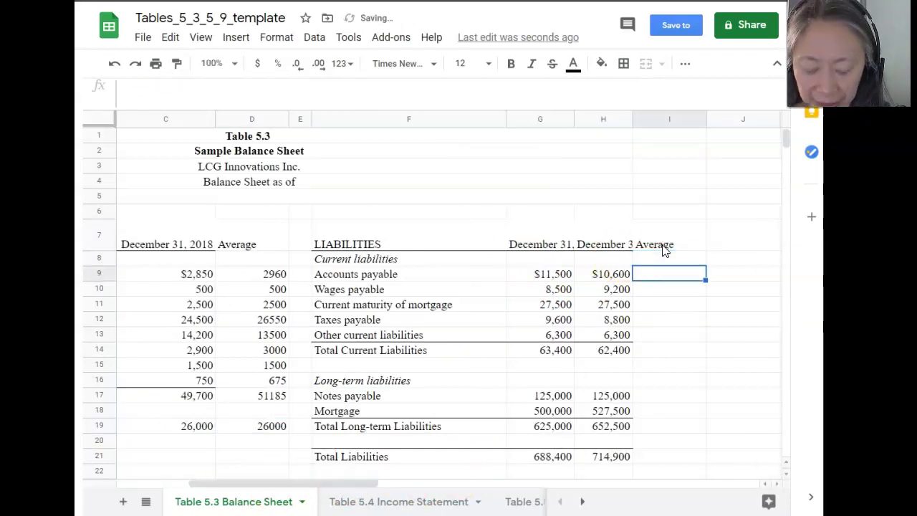
type("=(H9+")
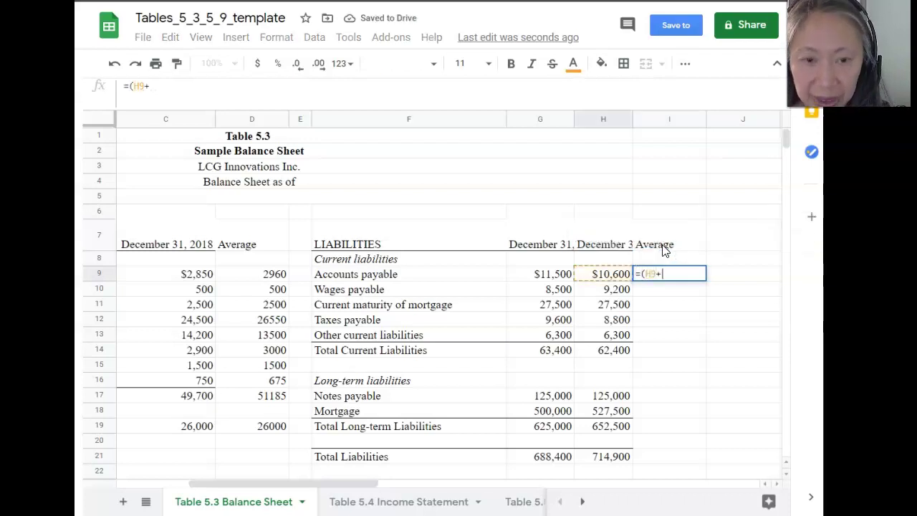
type("G9)/2")
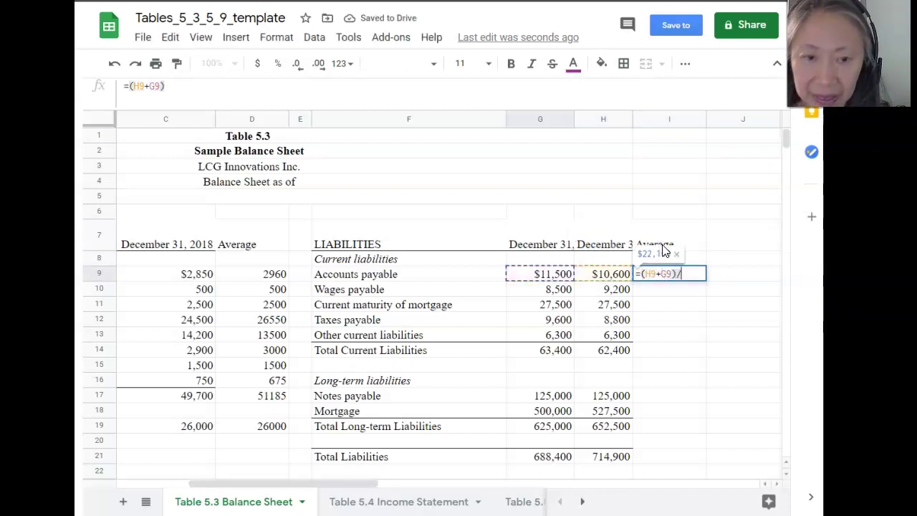
key("Return")
- Copy the I9 average formula down to I14 to cover the current liabilities through Total Current Liabilities
key("Up")
key("shift+Down")
key("shift+Down")
key("shift+Down")
key("shift+Down")
key("shift+Down")
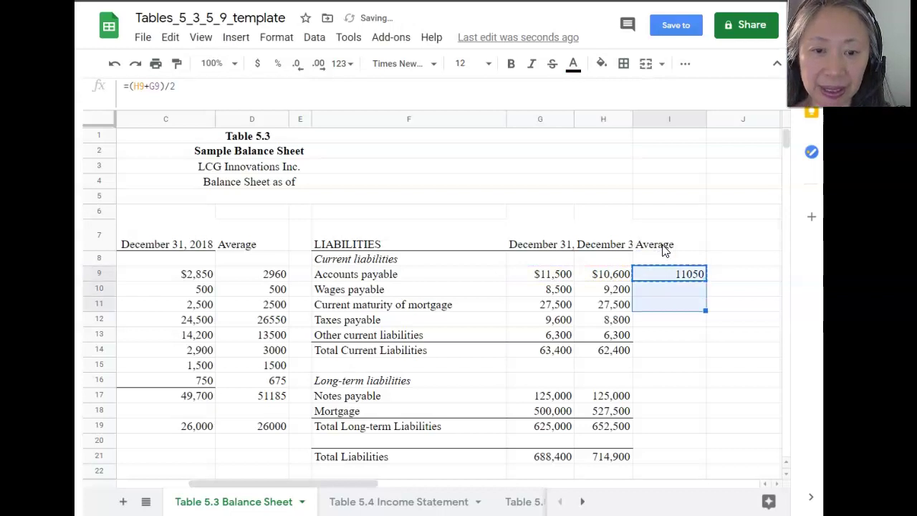
key("ctrl+v")
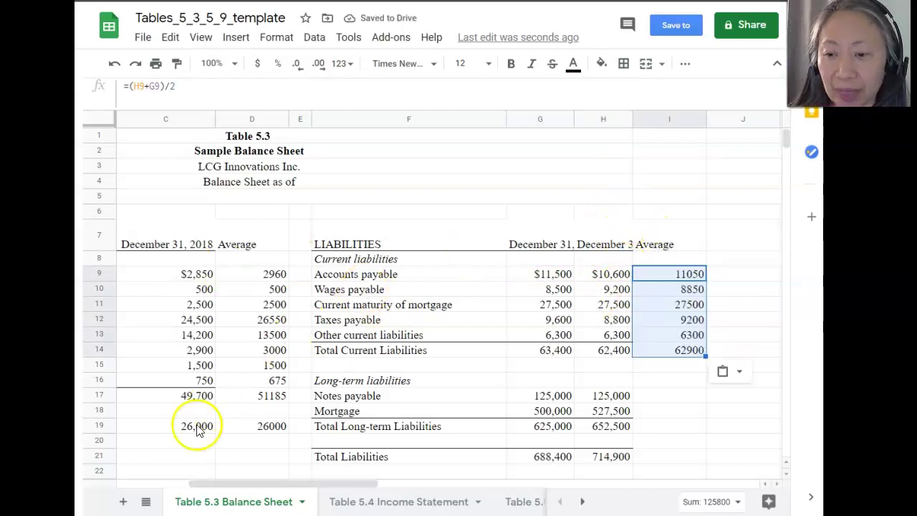
- In C5 of the Financial Ratios sheet, start the quick ratio formula with average Total Current Assets, D17 on the Table 5.3 sheet
left_click(582, 501)
left_click(582, 501)
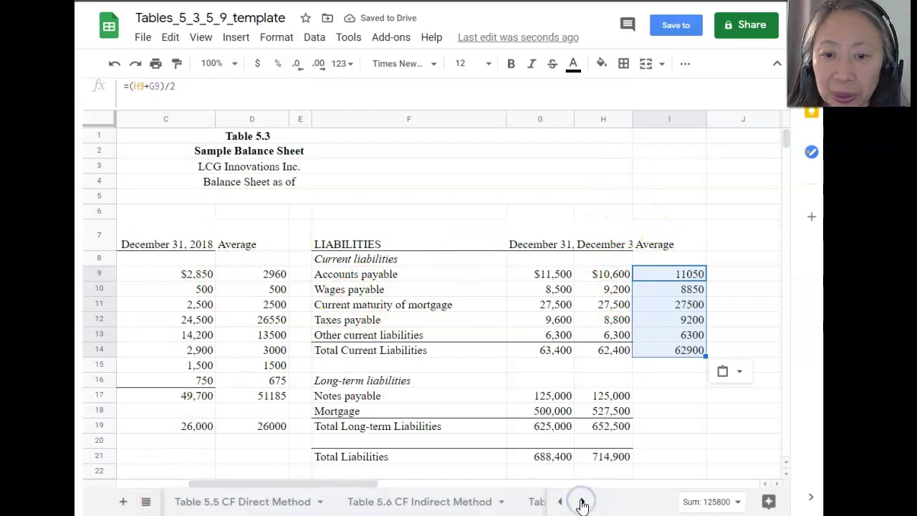
left_click(581, 501)
left_click(582, 501)
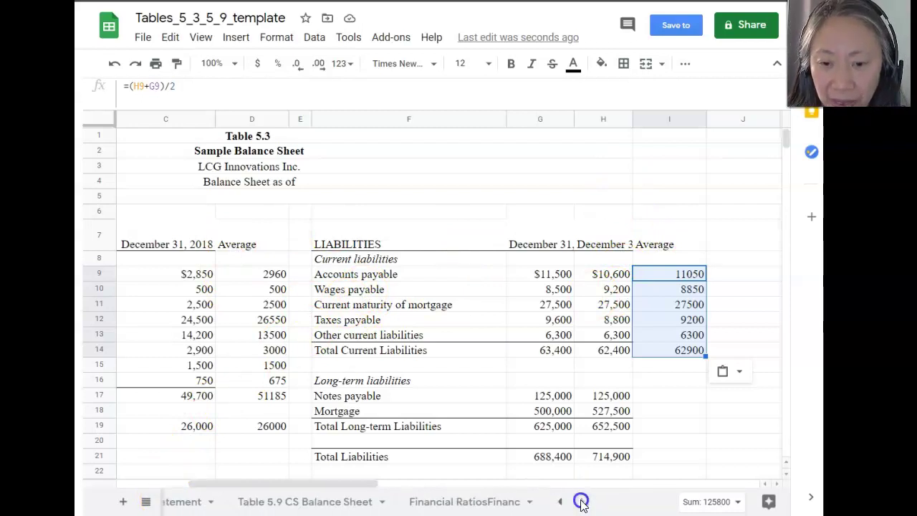
left_click(466, 501)
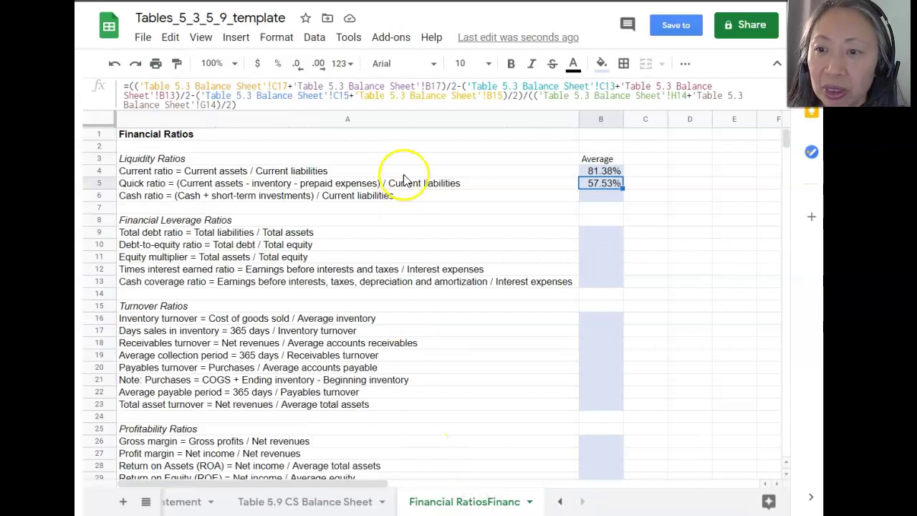
left_click(653, 184)
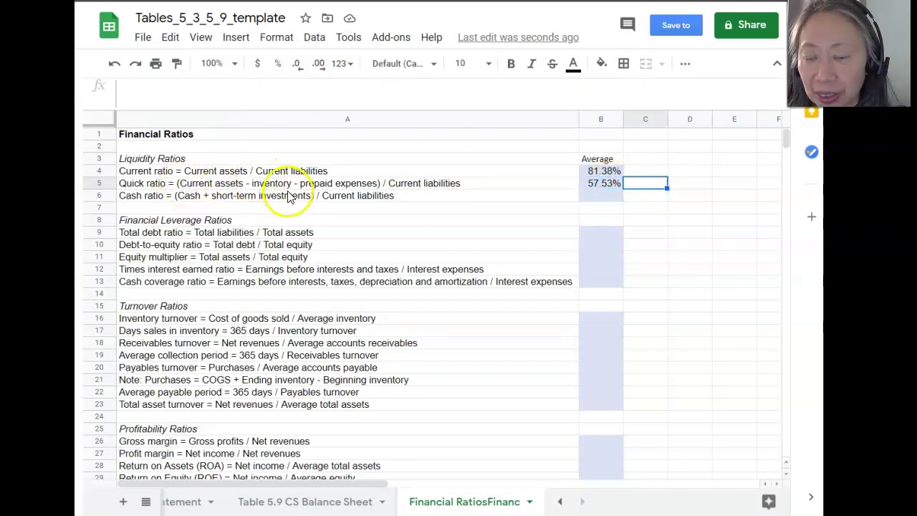
type("=(")
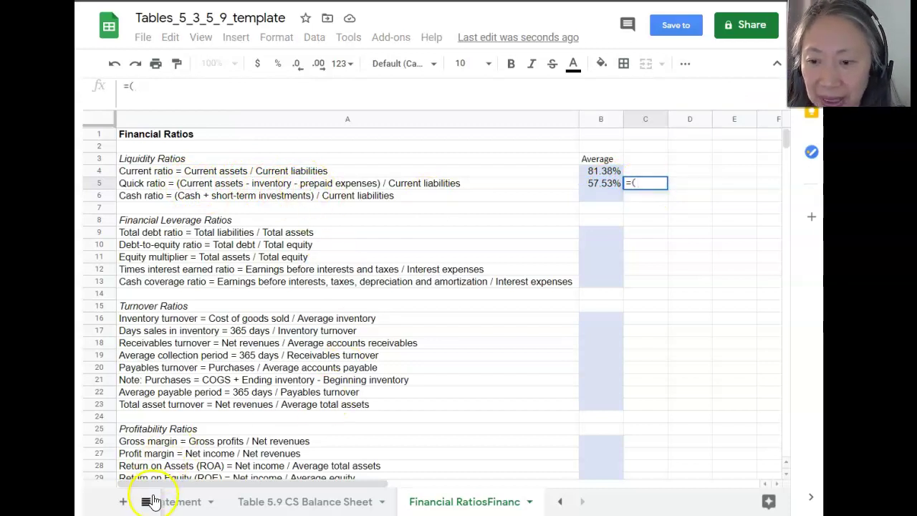
left_click(563, 505)
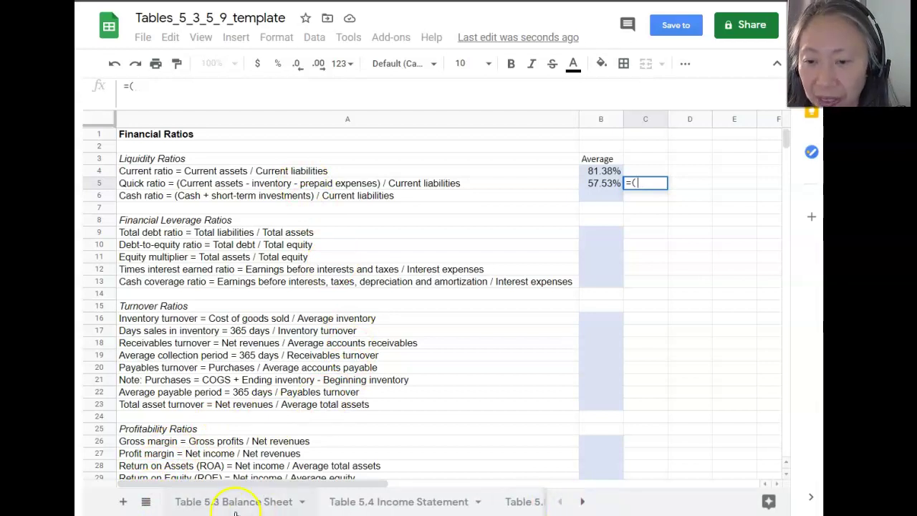
left_click(235, 505)
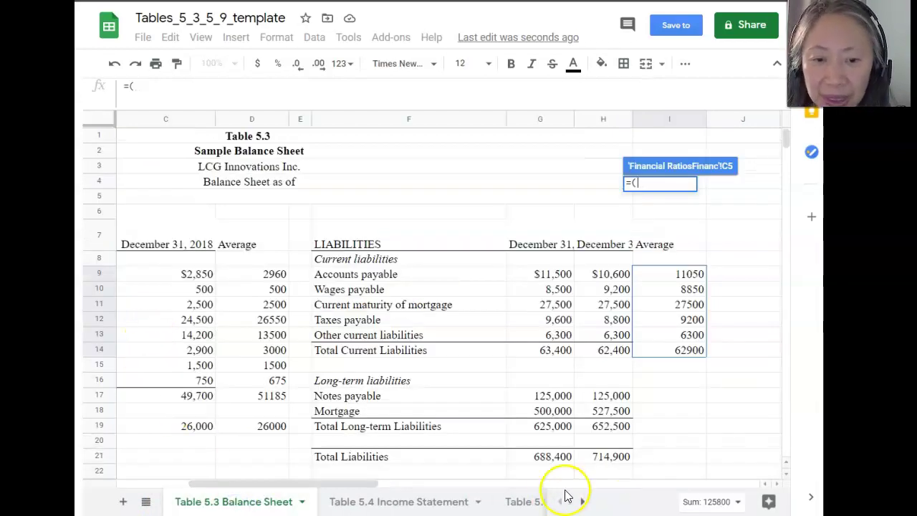
left_click_drag(348, 485, 264, 484)
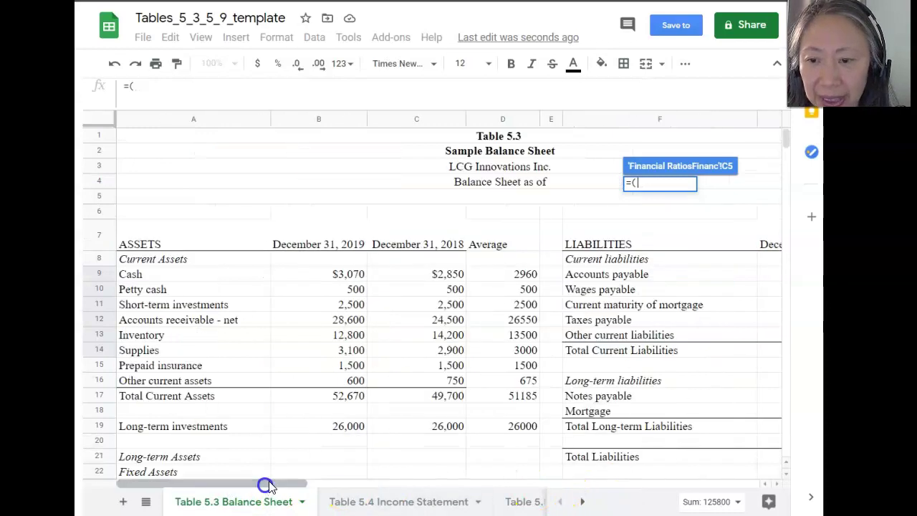
left_click(510, 398)
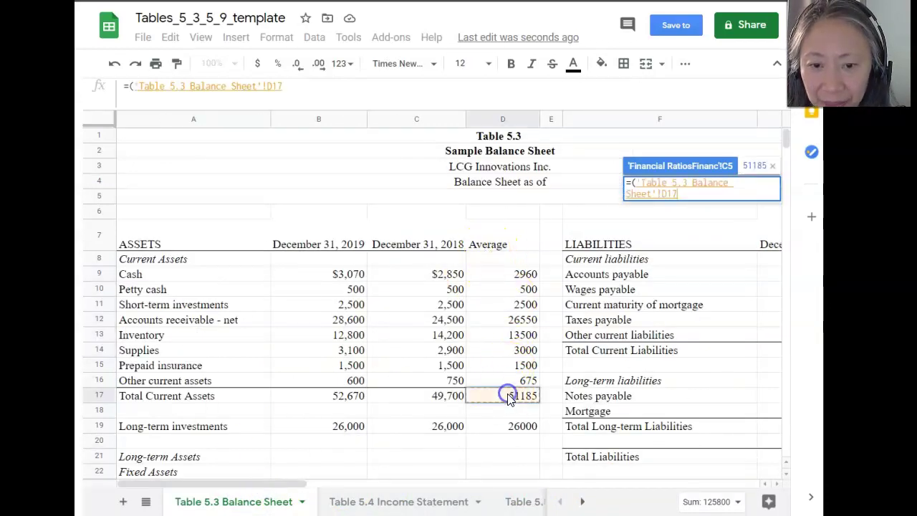
- Subtract average inventory D13 and prepaid insurance D15 in the C5 formula, and divide by average Total Current Liabilities I14
type("-'Table 5.3 Balance Sheet'!D13")
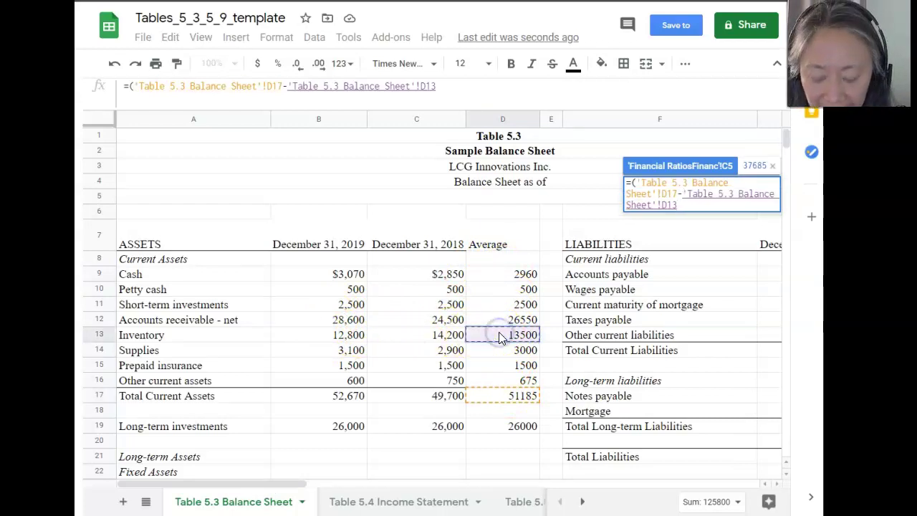
type("-")
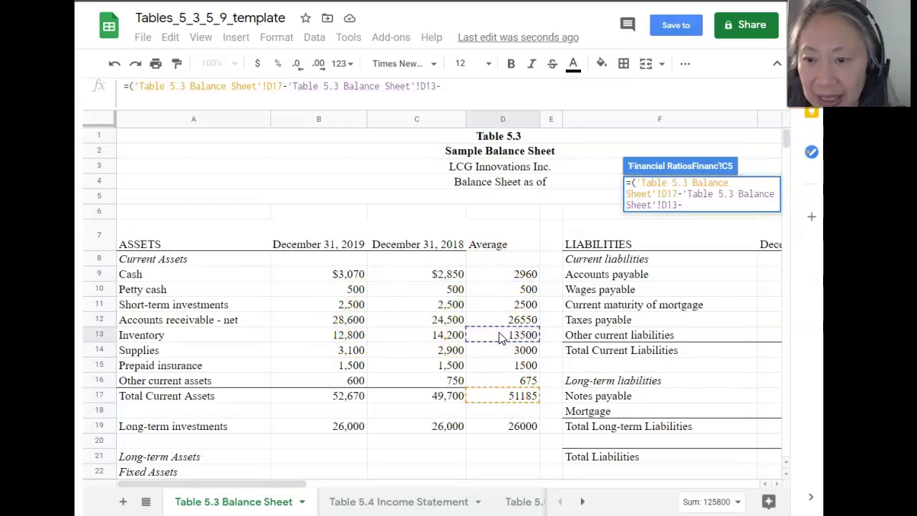
left_click(479, 368)
type(")/")
left_click_drag(297, 484, 454, 489)
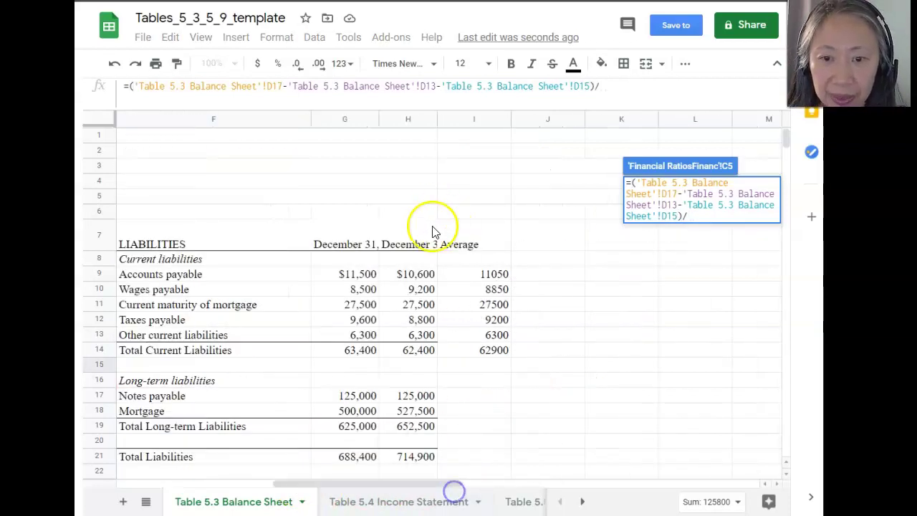
left_click(487, 353)
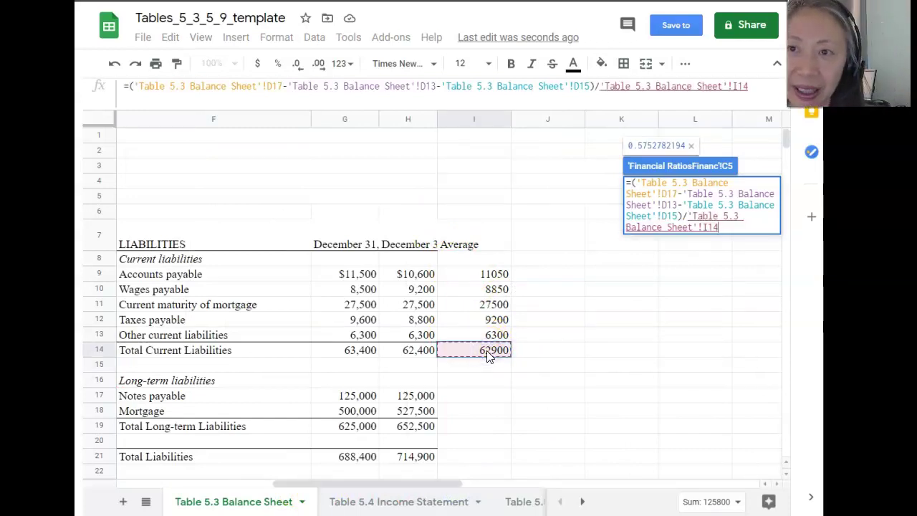
key("Return")
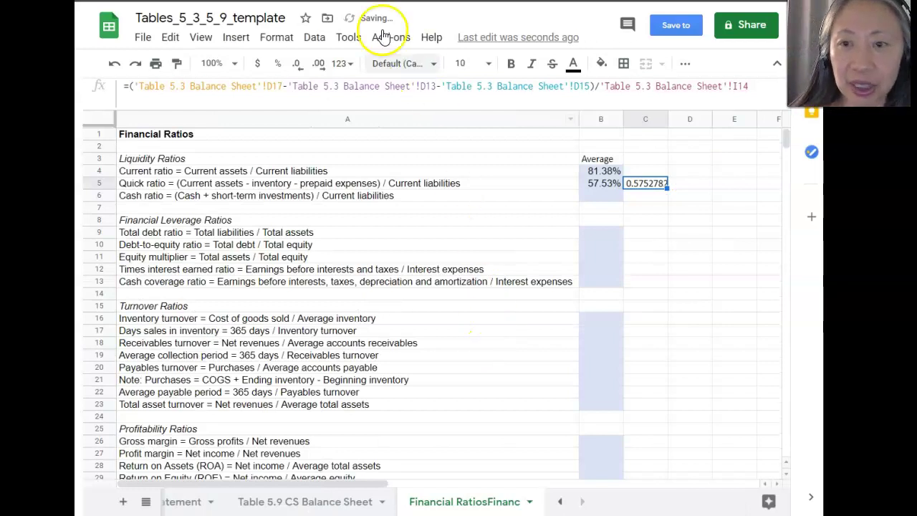
- Format the C5 quick ratio as a percentage and compare its formula with the longer one in B5
left_click(275, 63)
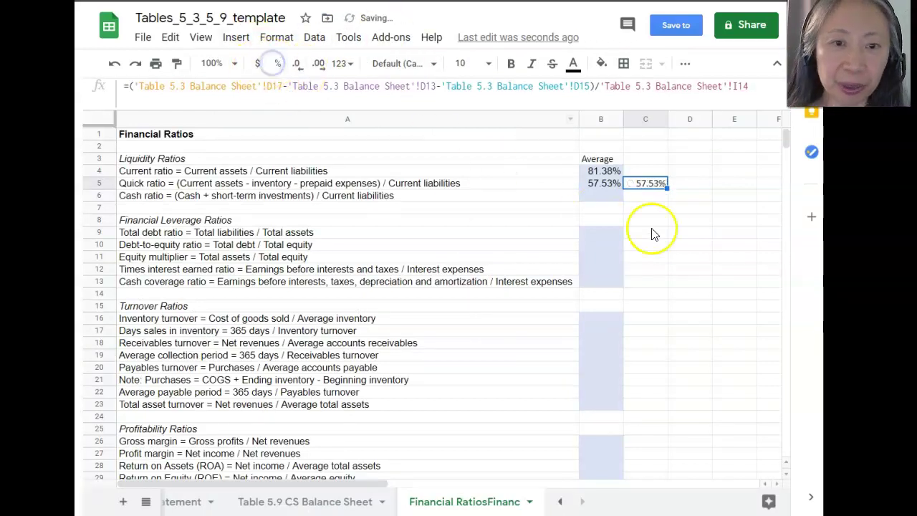
left_click(605, 185)
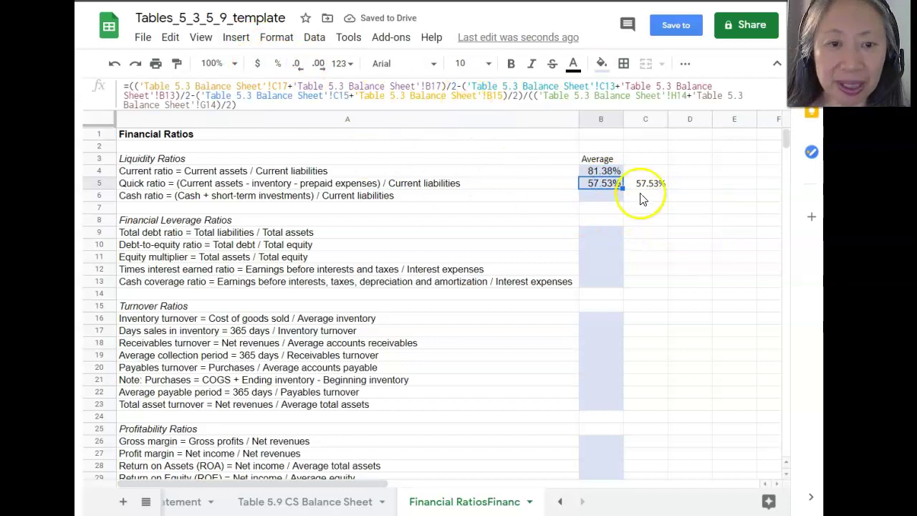
left_click(644, 185)
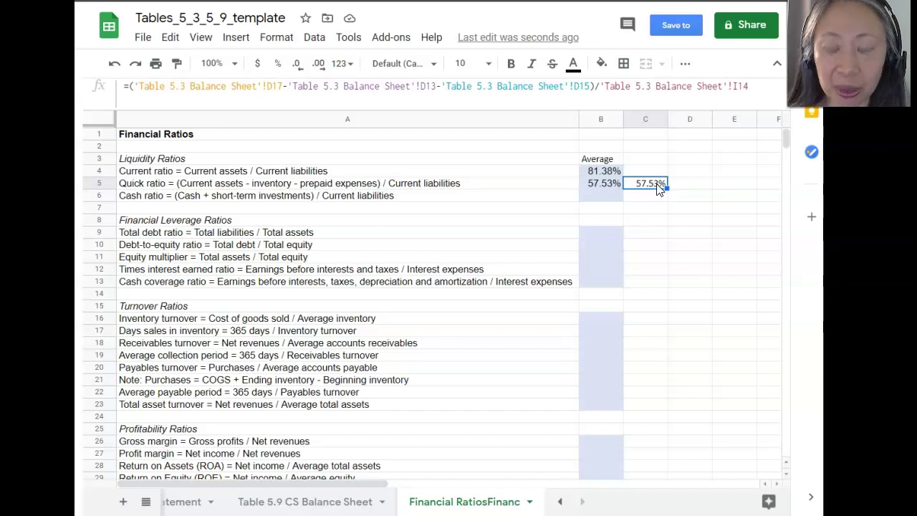
- Calculate the equity multiplier in B11 by dividing average TOTAL ASSETS D37 by average Total stockholders' equity I27 from the Table 5.3 sheet
left_click(685, 63)
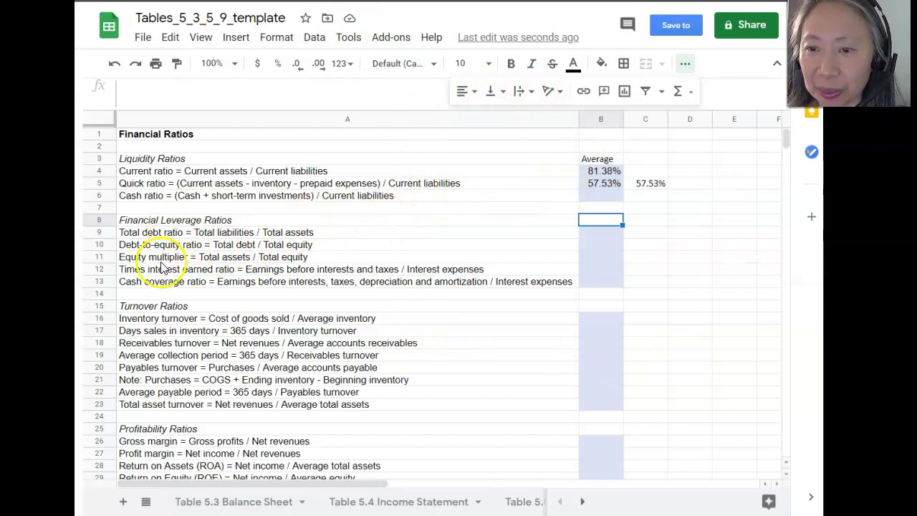
left_click(600, 258)
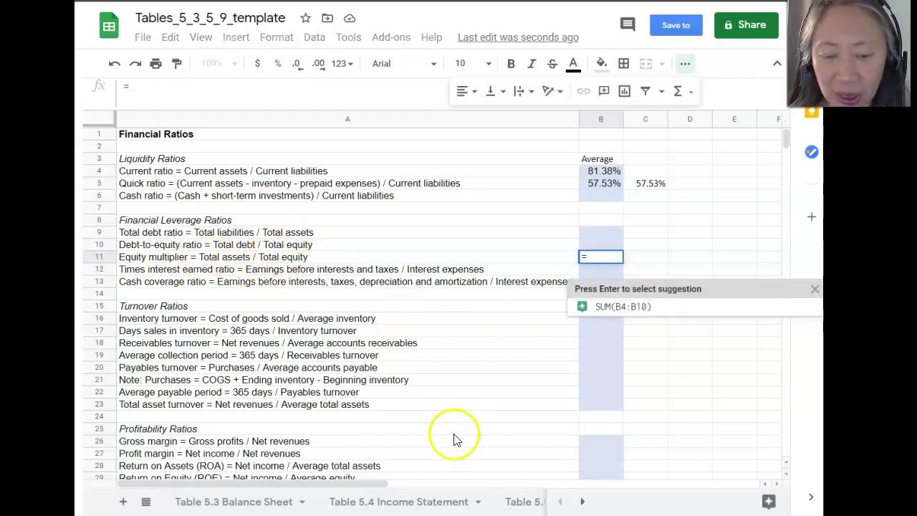
left_click(256, 502)
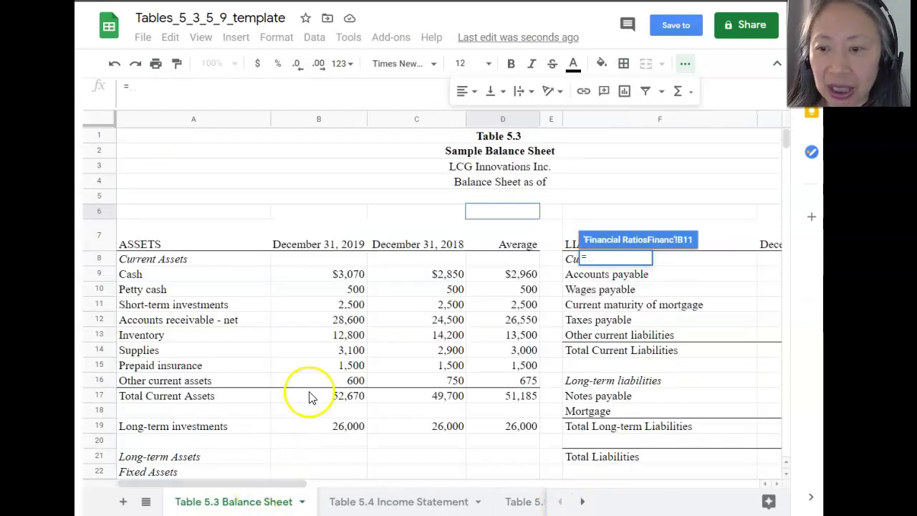
scroll(365, 439, "down", 3)
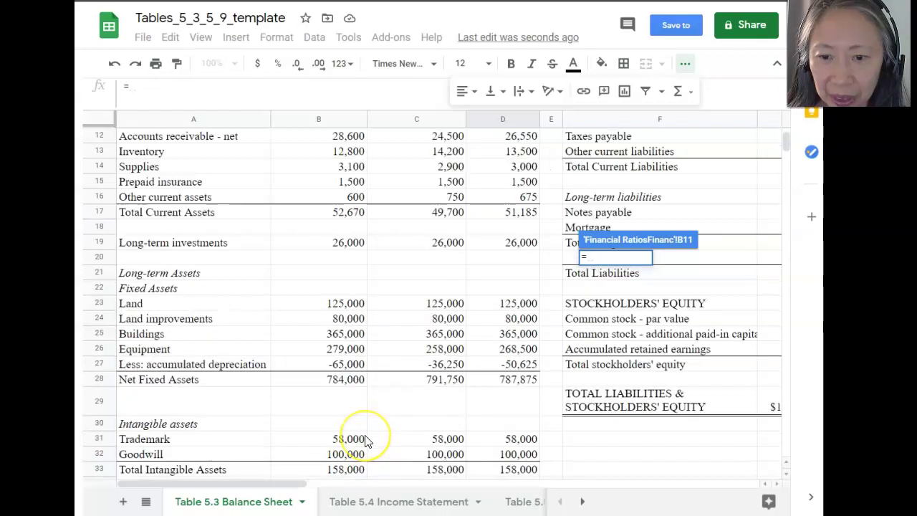
scroll(365, 440, "down", 3)
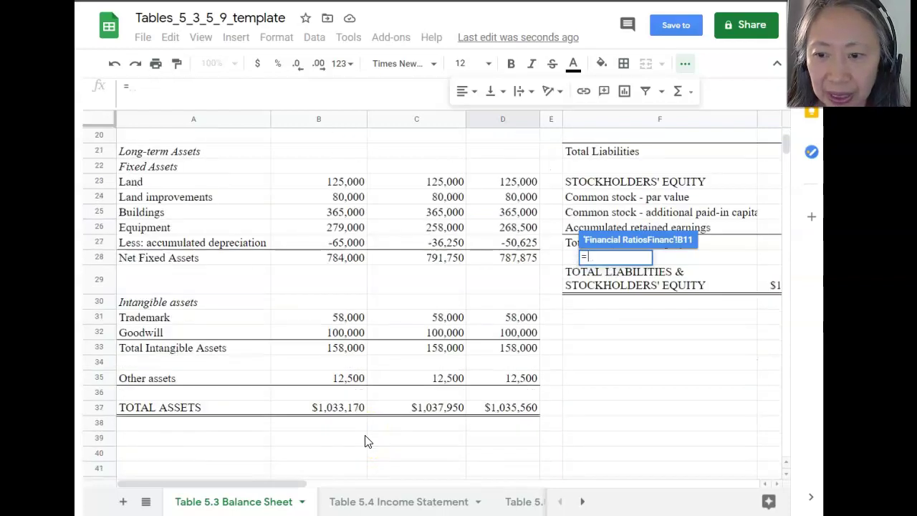
left_click(514, 407)
type("/")
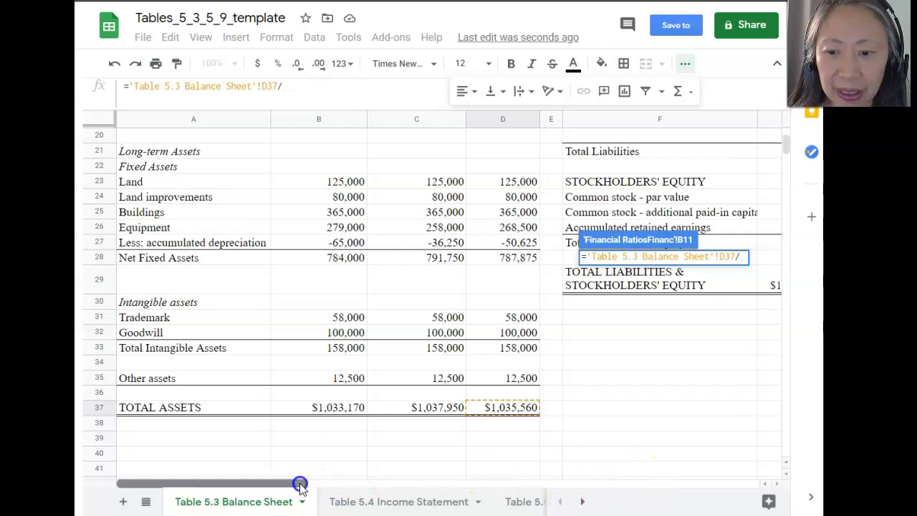
left_click_drag(298, 483, 462, 481)
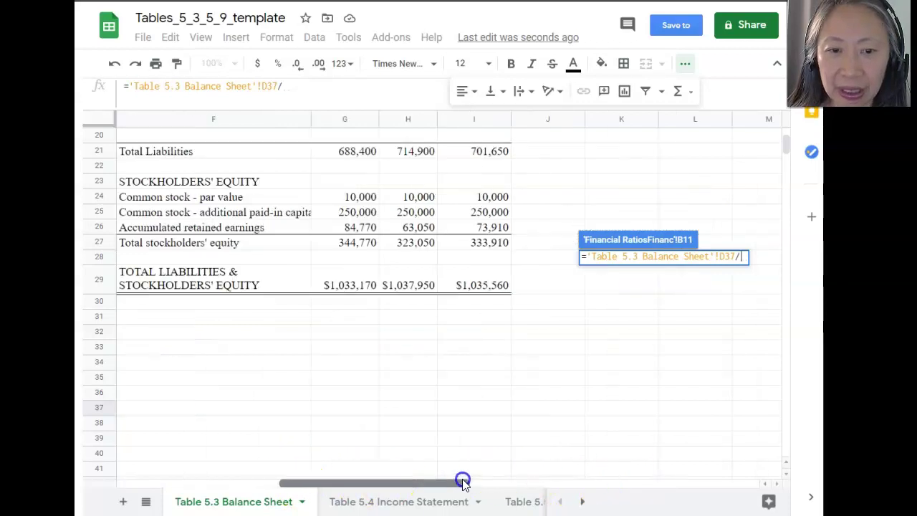
left_click(464, 245)
key("Return")
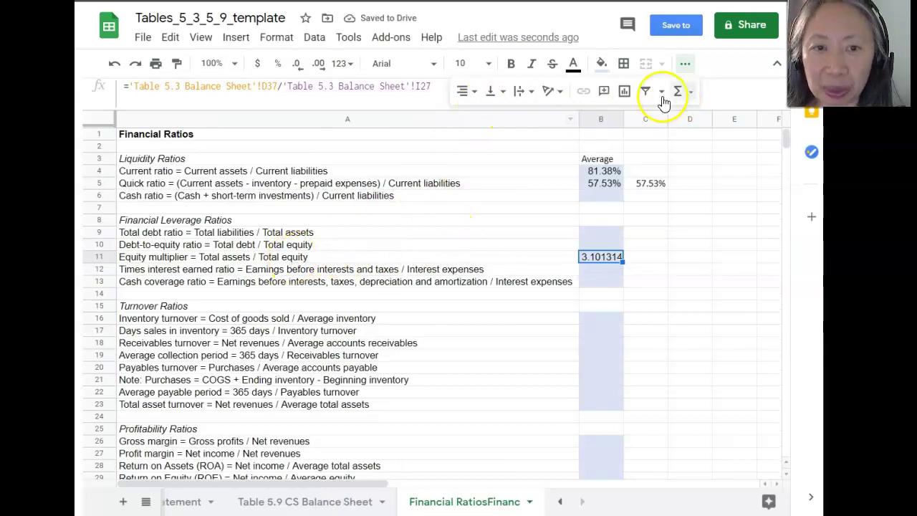
- Reduce the equity multiplier in B11 to three decimal places
left_click(316, 65)
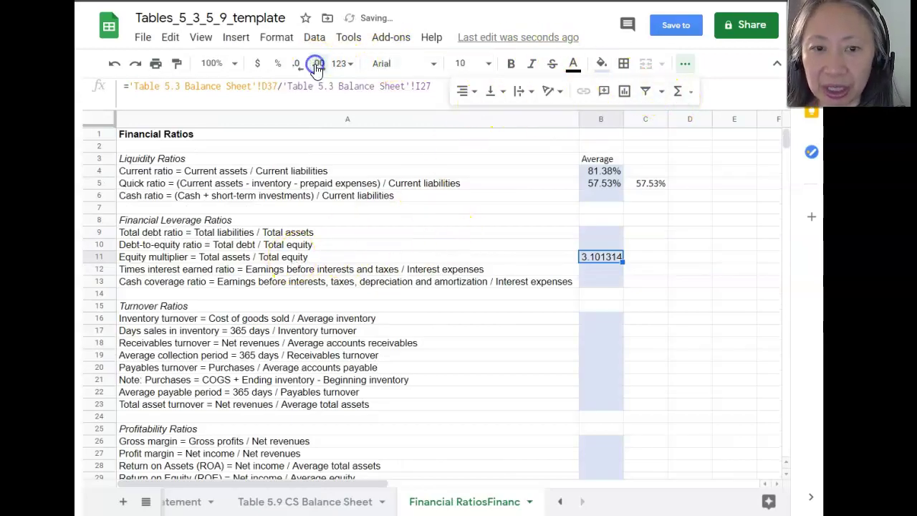
left_click(300, 67)
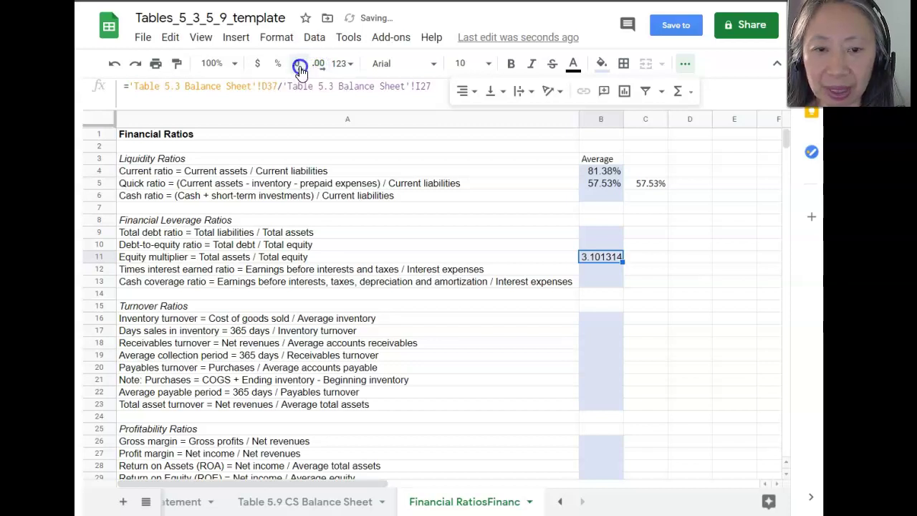
left_click(300, 66)
left_click(298, 67)
left_click(296, 67)
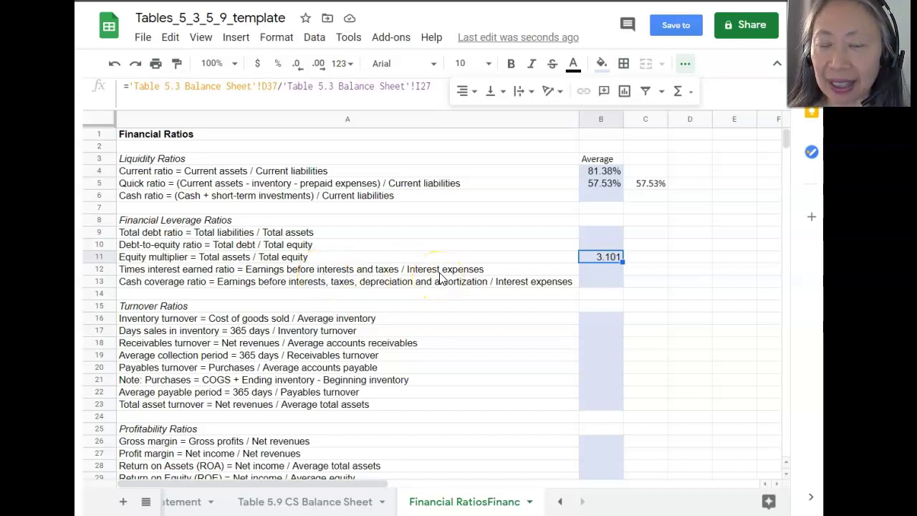
- Calculate times interest earned in B12 by dividing Earnings Before Interests and Taxes B24 by Interest expenses B28 from the Table 5.4 sheet
left_click(610, 270)
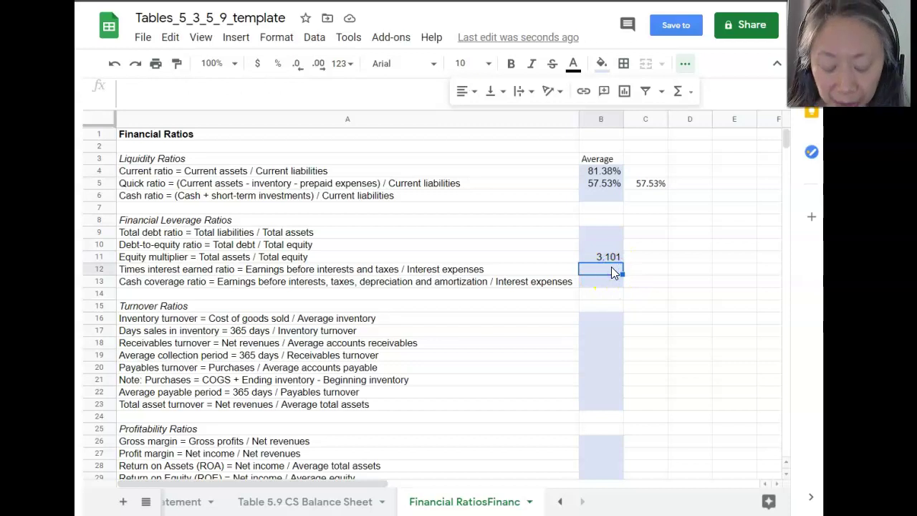
type("=")
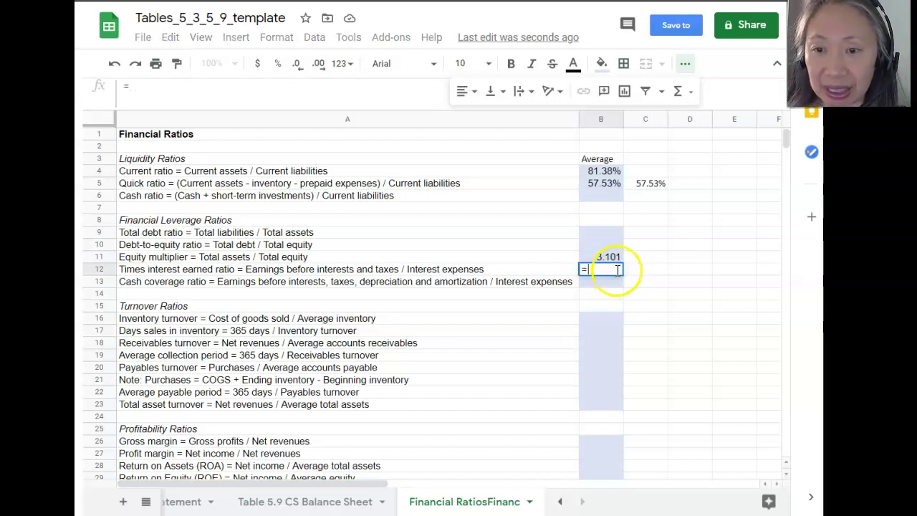
left_click(559, 501)
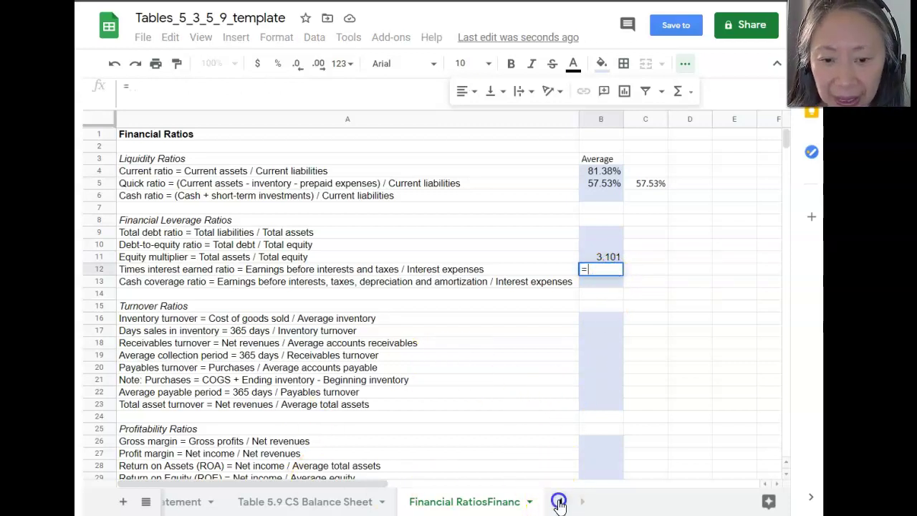
left_click(558, 501)
left_click(262, 504)
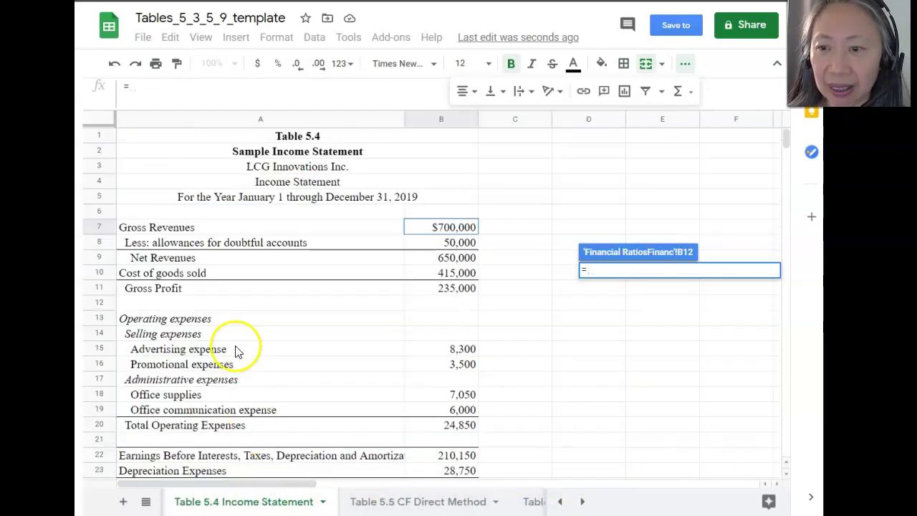
scroll(233, 347, "down", 1)
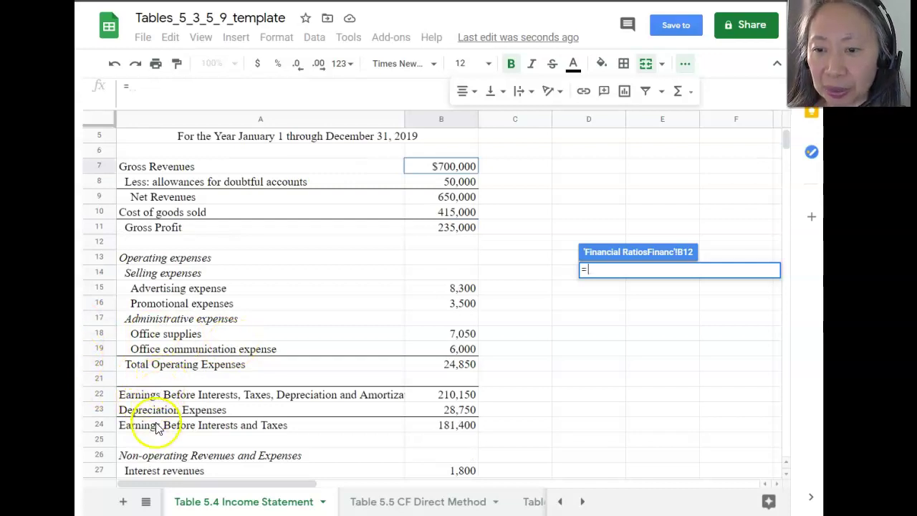
left_click(430, 424)
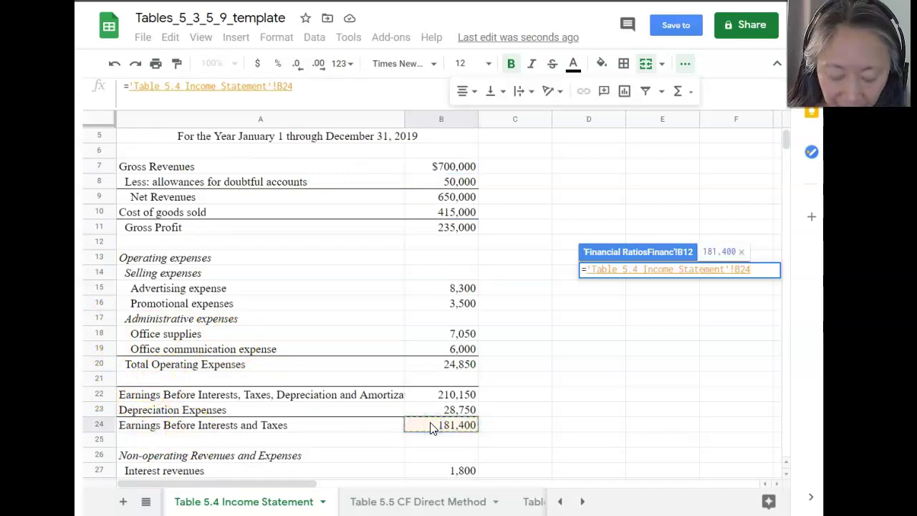
type("/")
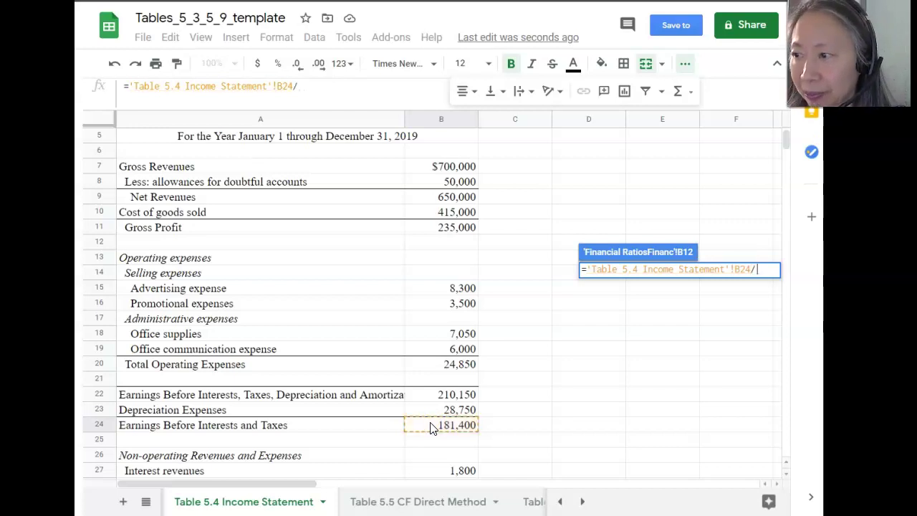
scroll(229, 423, "down", 2)
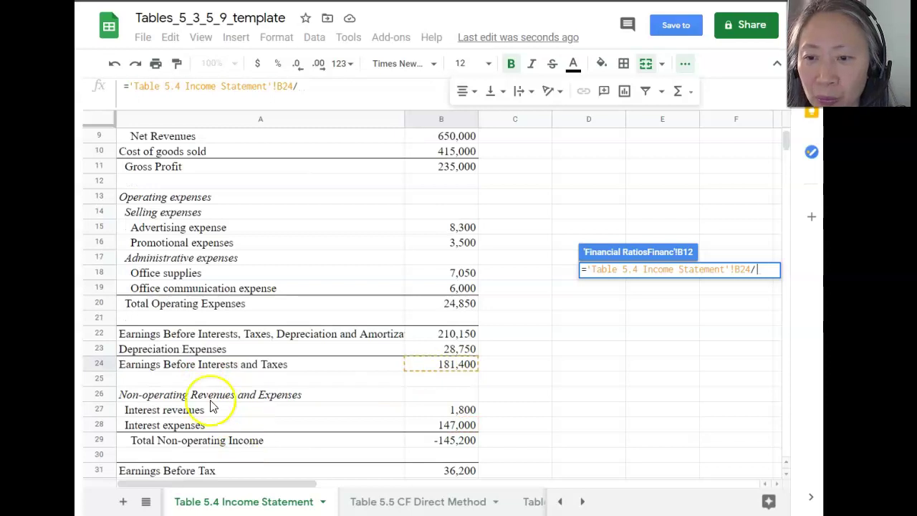
left_click(422, 430)
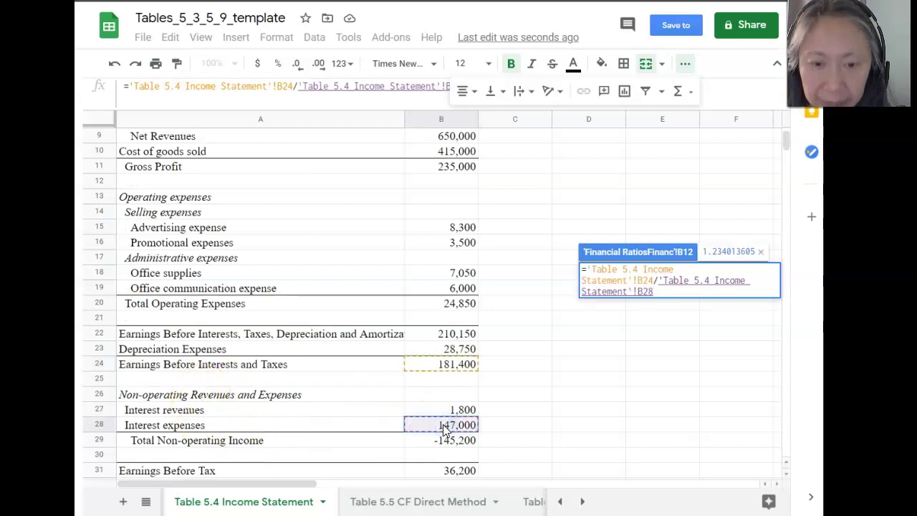
key("Return")
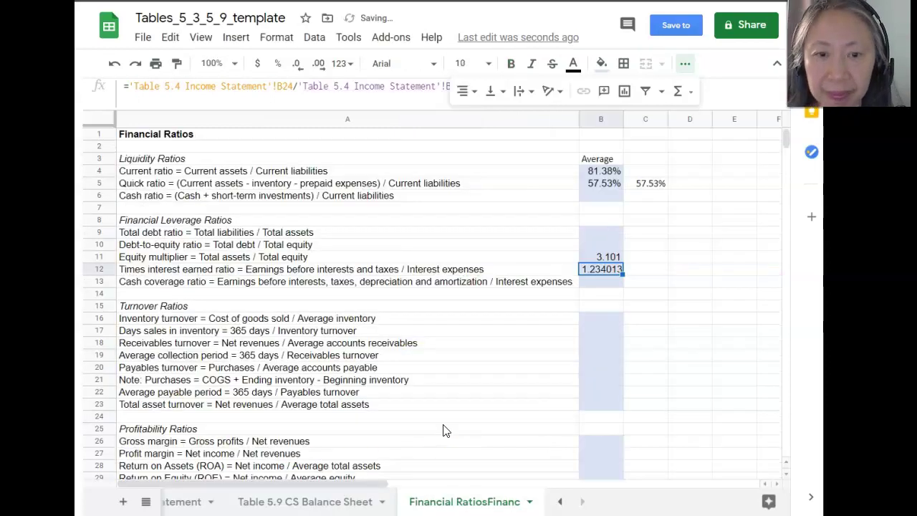
- Start the receivables turnover formula in B18 with Net Revenues B9 from the Table 5.4 sheet, followed by a division operator
left_click(368, 244)
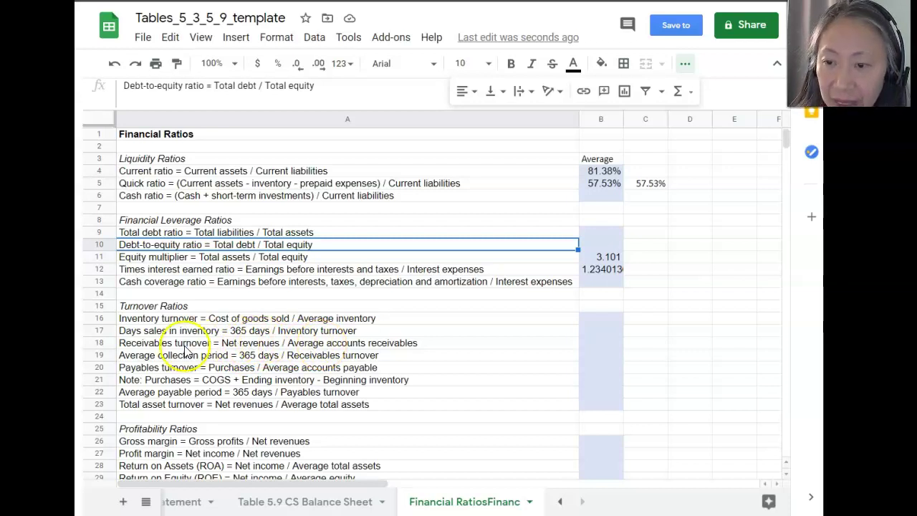
left_click(597, 343)
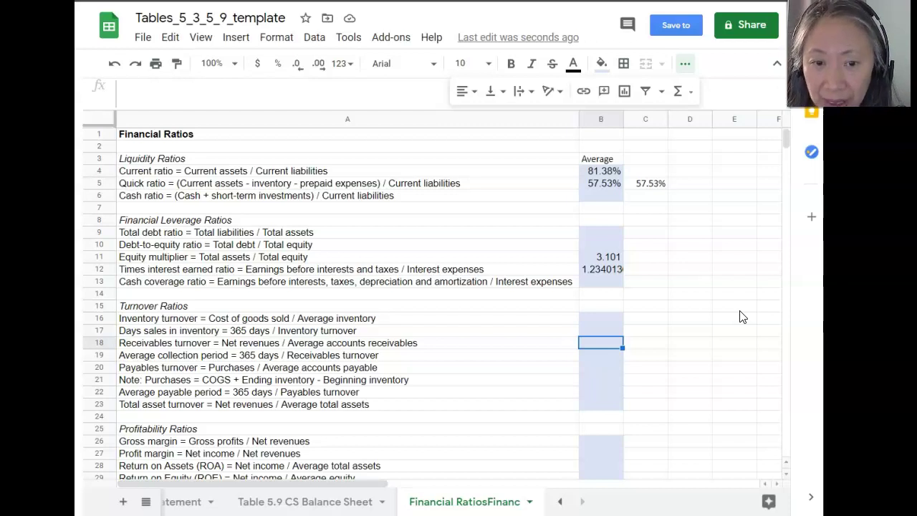
type("=")
left_click(555, 500)
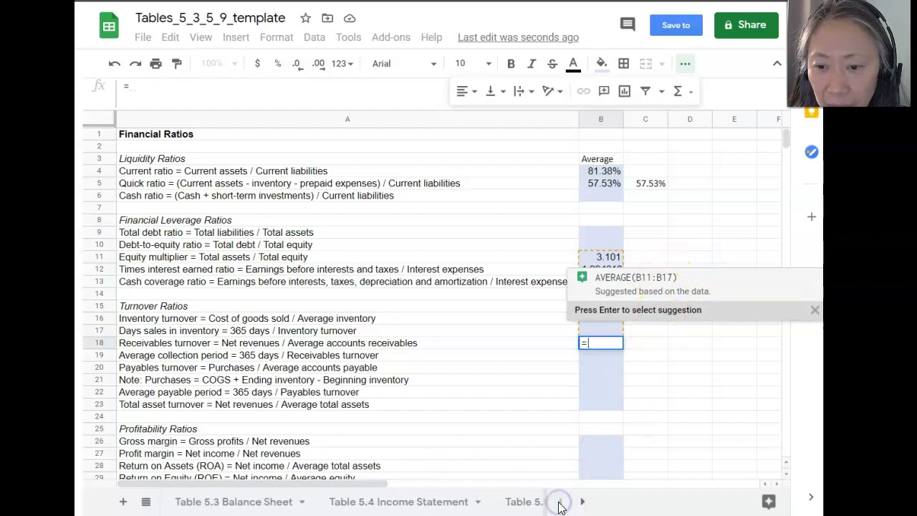
left_click(399, 501)
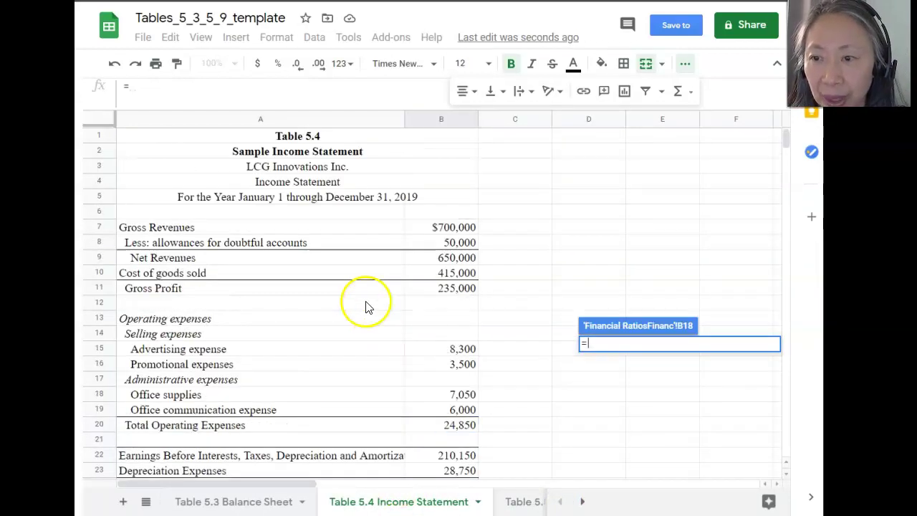
left_click(469, 258)
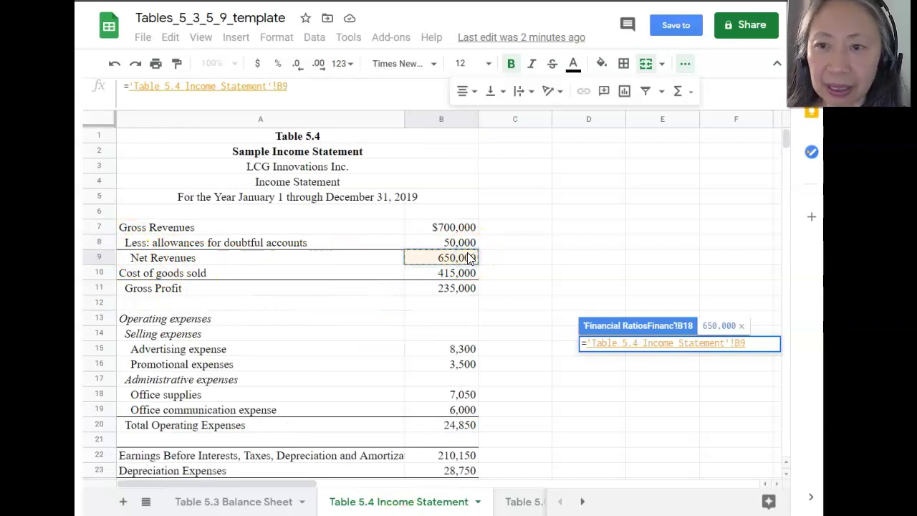
left_click(409, 84)
type("/")
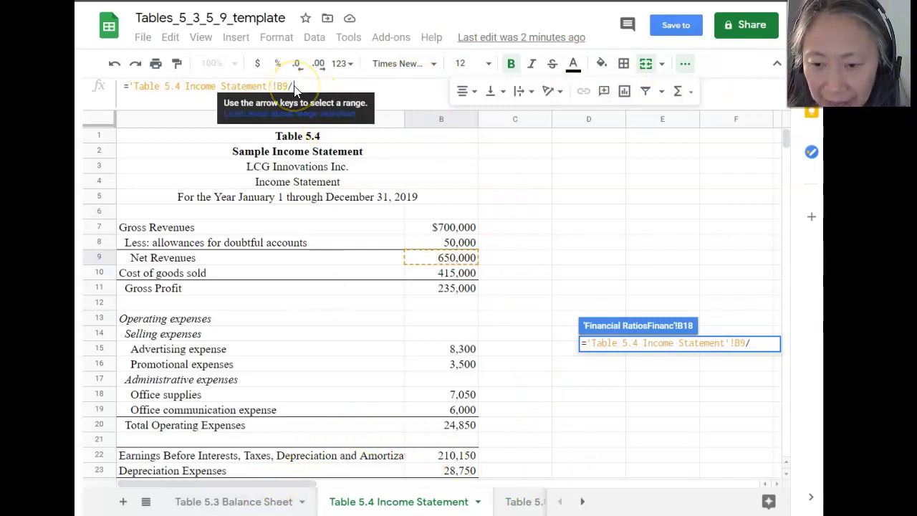
- Complete the B18 formula with average Accounts receivable - net D12 from the Table 5.3 sheet as the divisor
left_click(203, 505)
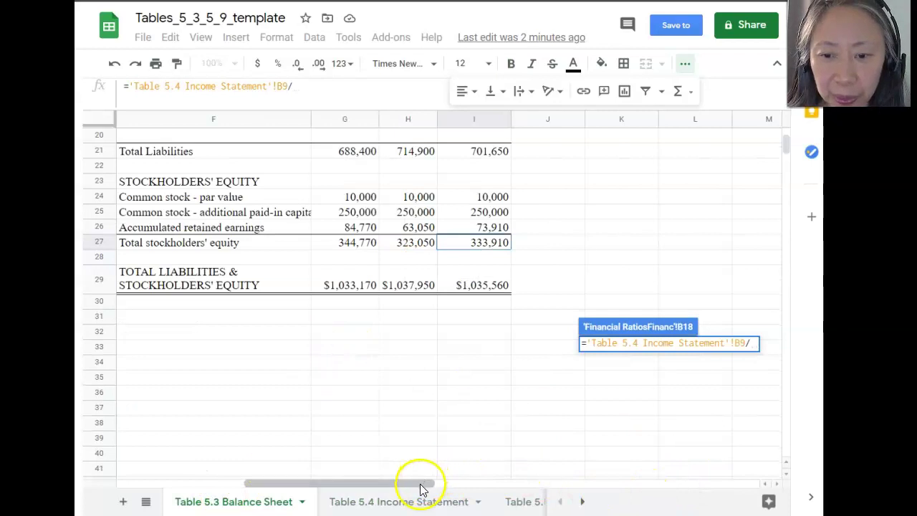
left_click_drag(423, 489, 317, 483)
scroll(400, 387, "up", 3)
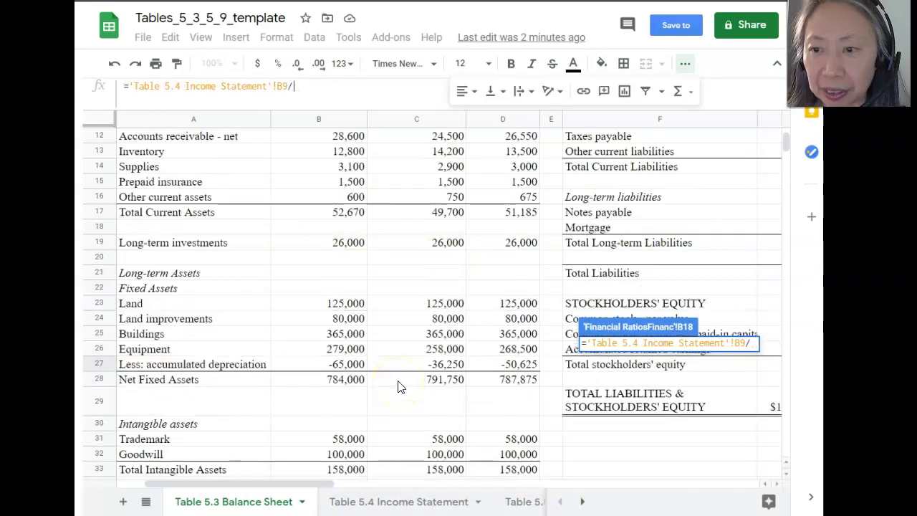
scroll(400, 387, "up", 3)
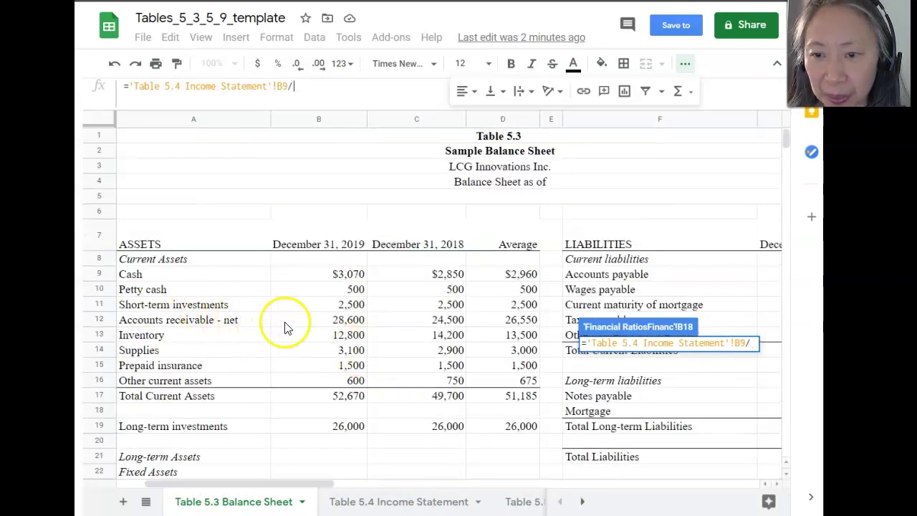
left_click(529, 321)
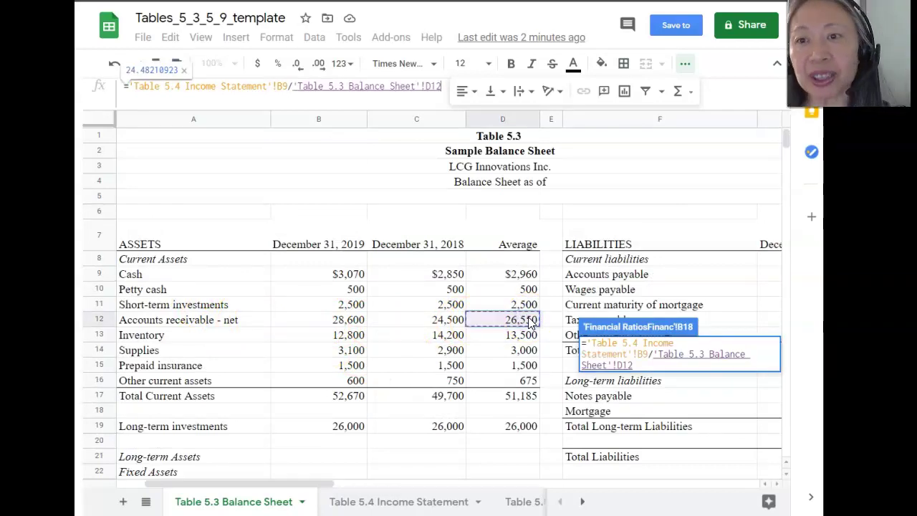
key("Return")
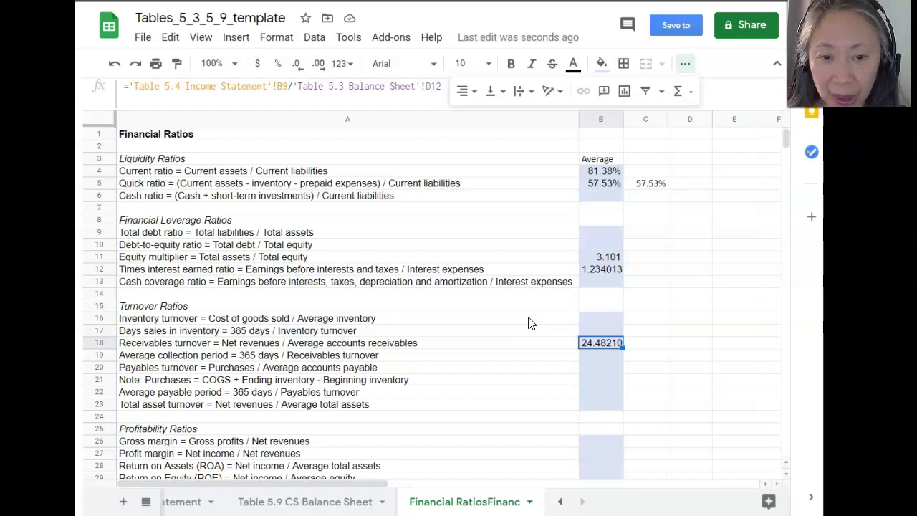
- Clear the receivables turnover formula from B18 and hide the additional formatting options
key("Right")
key("Right")
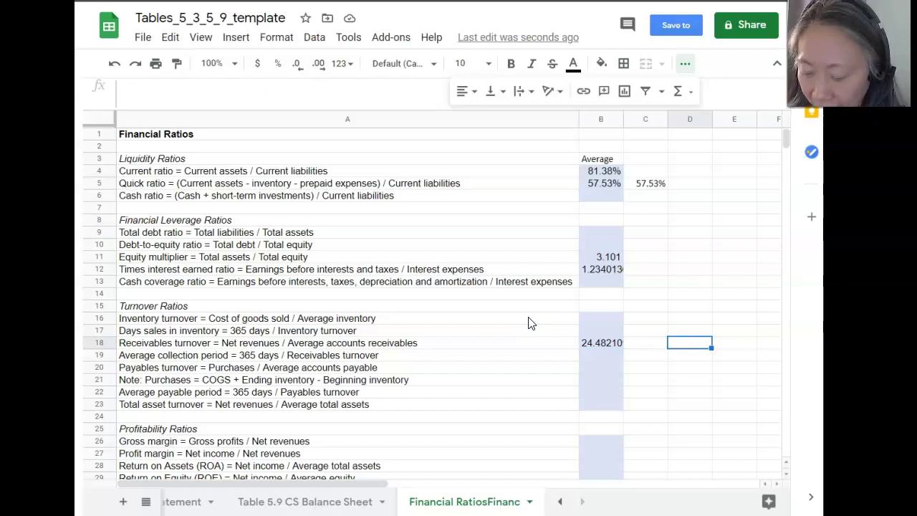
key("Escape")
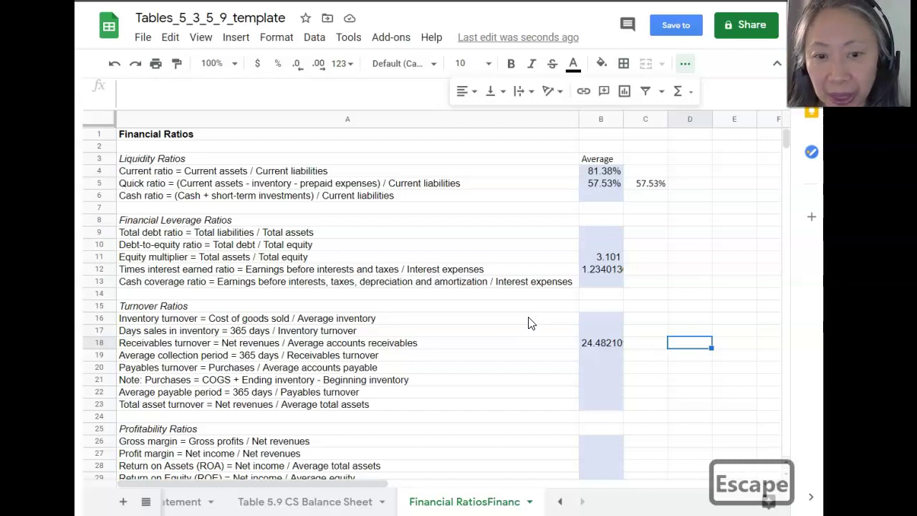
key("Left")
key("Left")
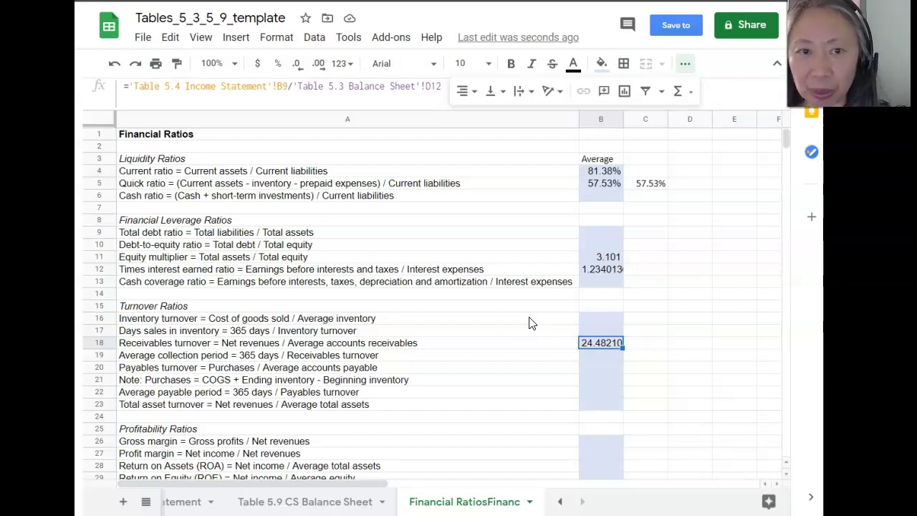
key("Delete")
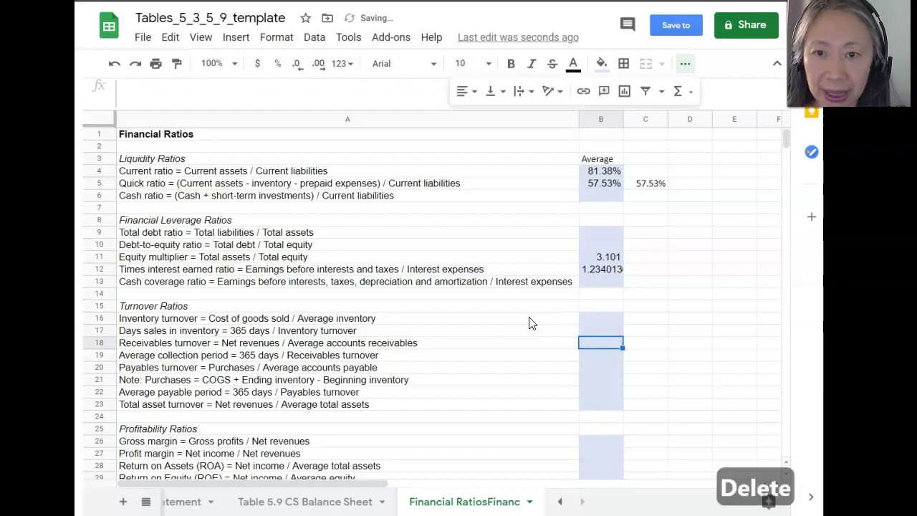
left_click(688, 65)
left_click(689, 64)
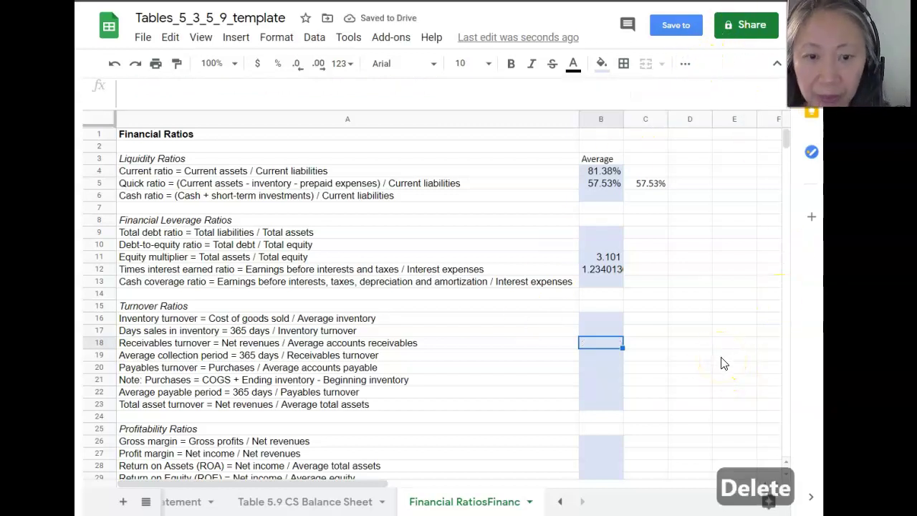
type("=")
left_click(713, 303)
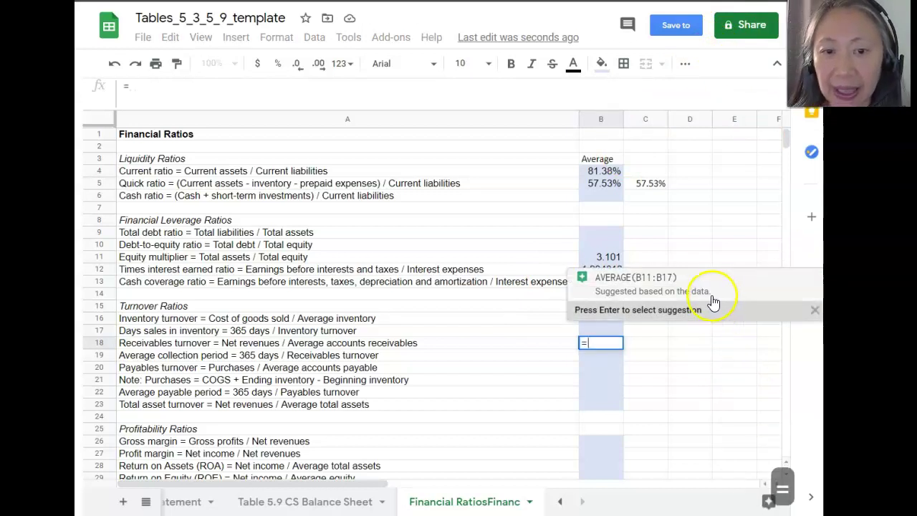
left_click(526, 493)
left_click(569, 507)
left_click(570, 507)
left_click(569, 507)
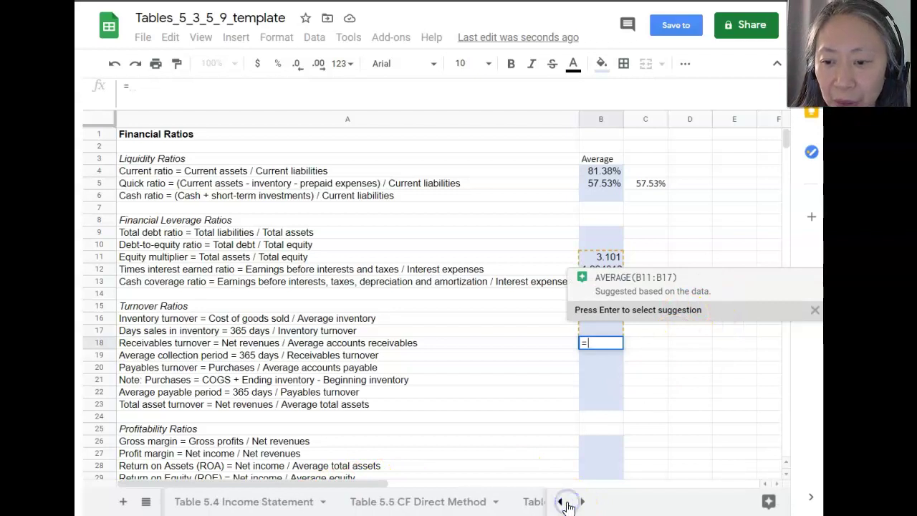
left_click(287, 497)
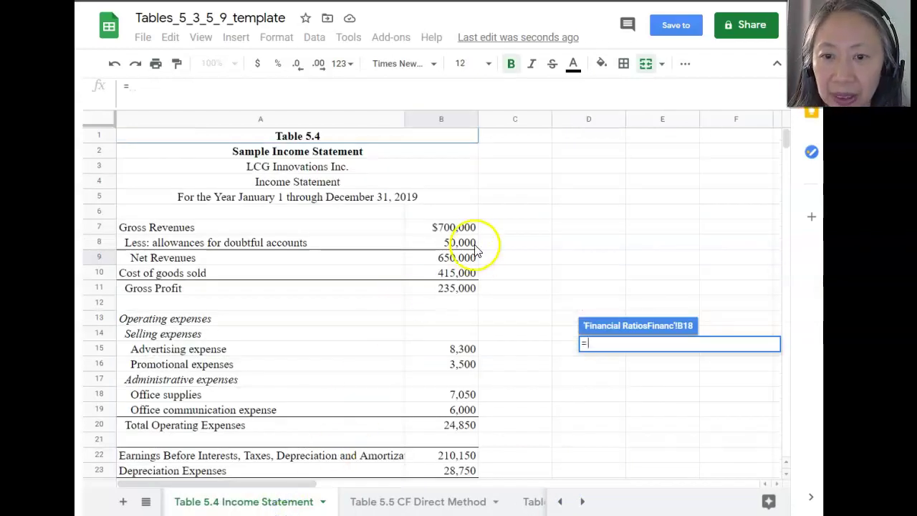
left_click(451, 257)
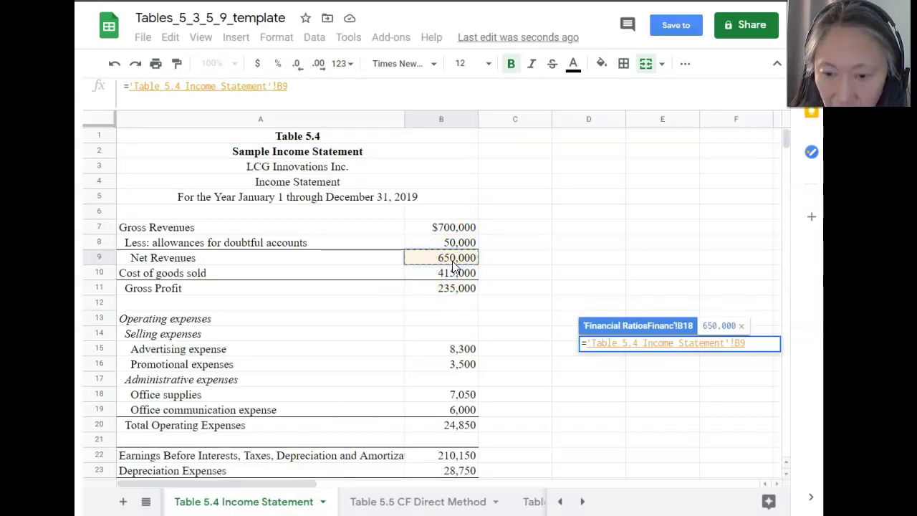
left_click(555, 502)
left_click(269, 500)
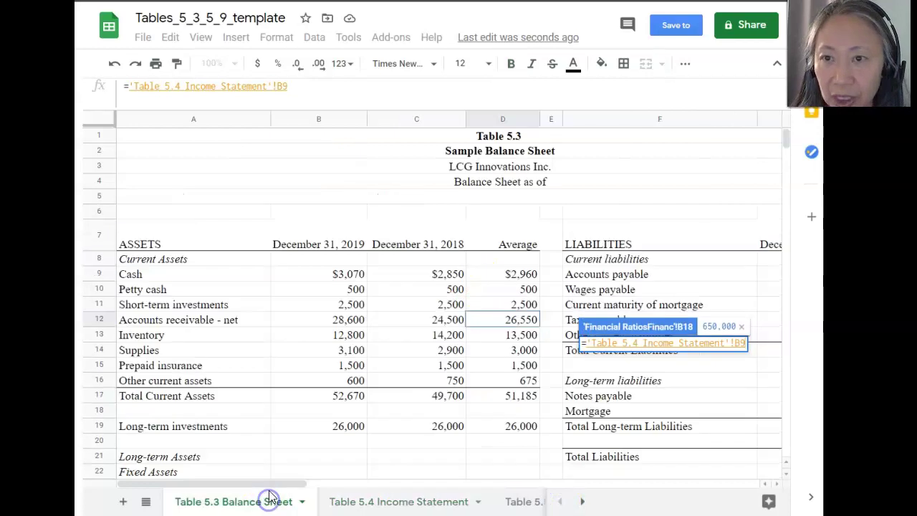
left_click(419, 350)
left_click(521, 335)
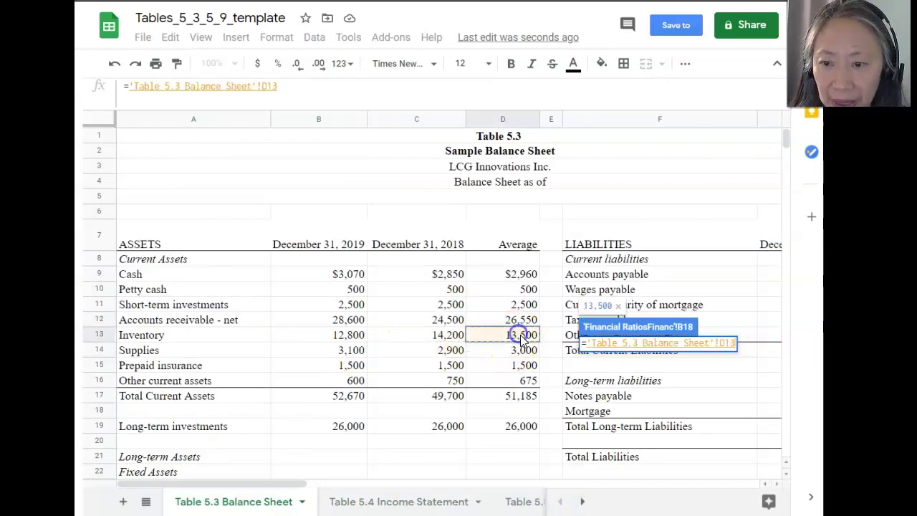
left_click(524, 322)
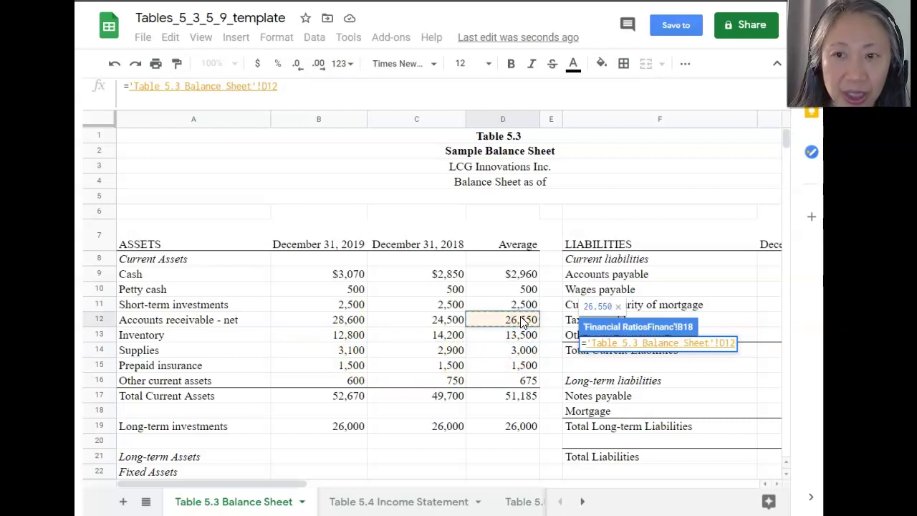
key("Escape")
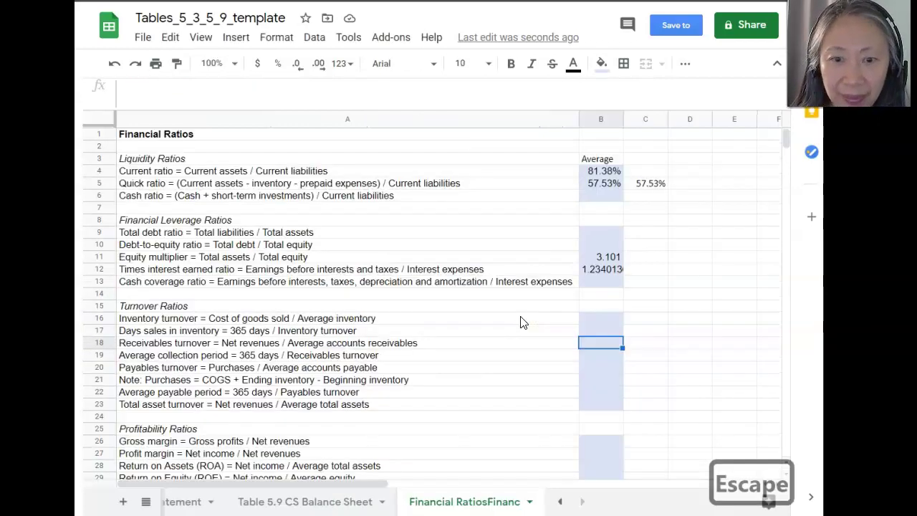
left_click(613, 344)
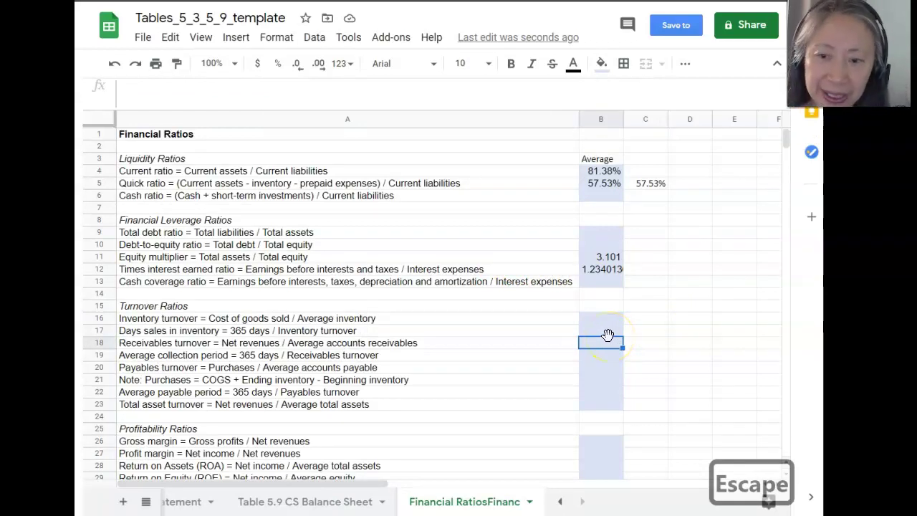
- Calculate receivables turnover in B18 by dividing Net Revenues B9 from the Table 5.4 sheet by average Accounts receivable - net D12 from the Table 5.3 sheet
type("=")
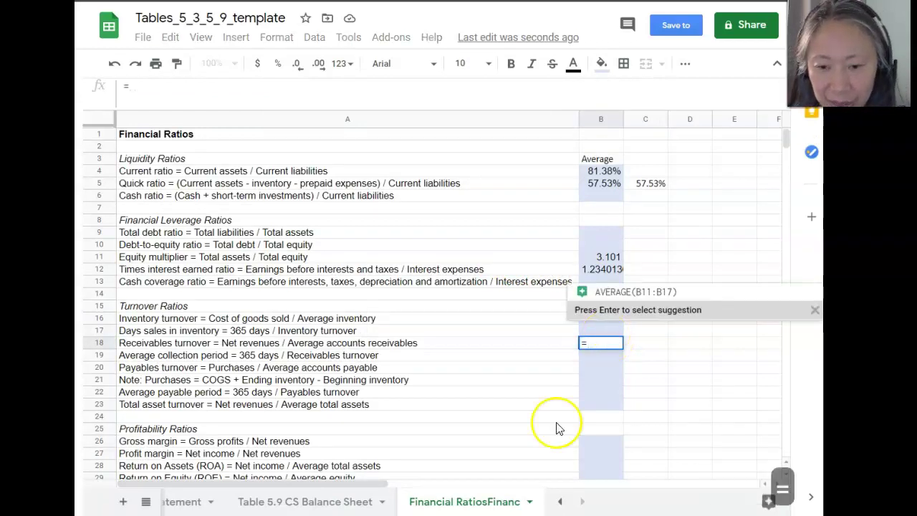
left_click(564, 506)
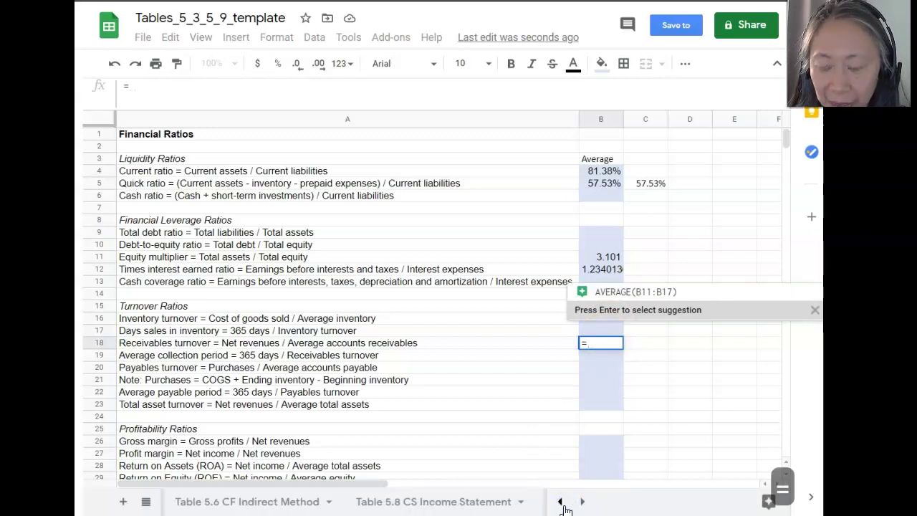
left_click(570, 502)
left_click(561, 501)
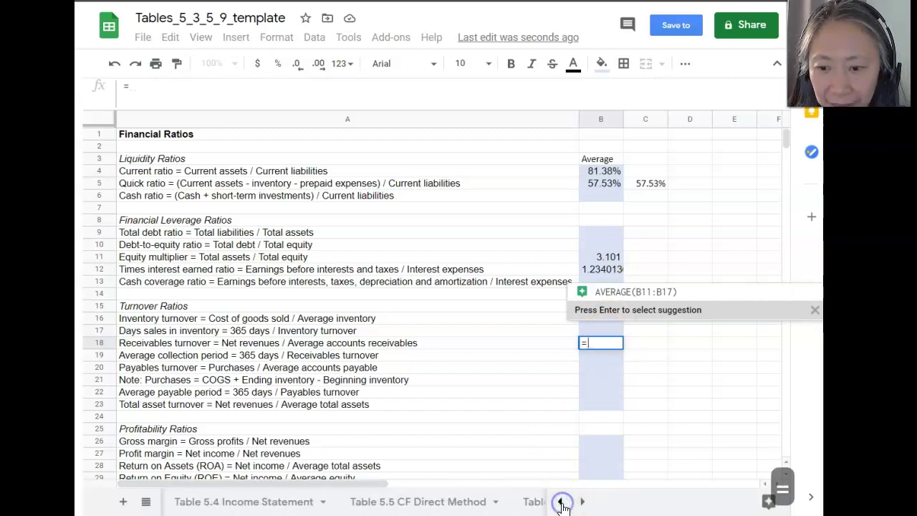
left_click(286, 499)
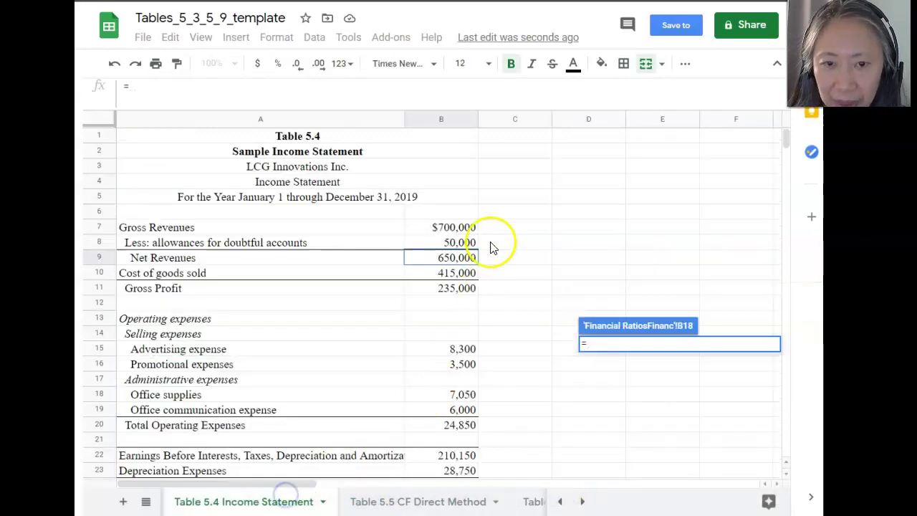
left_click(455, 260)
type("/")
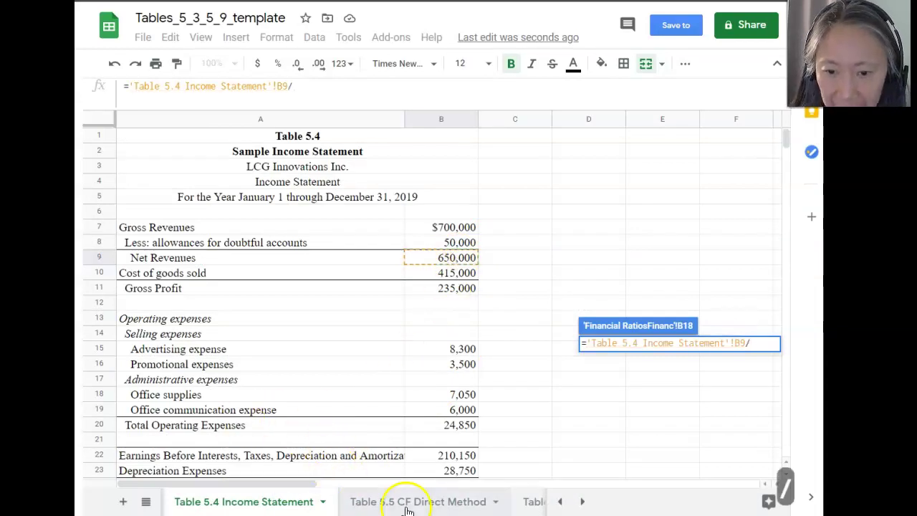
left_click(561, 502)
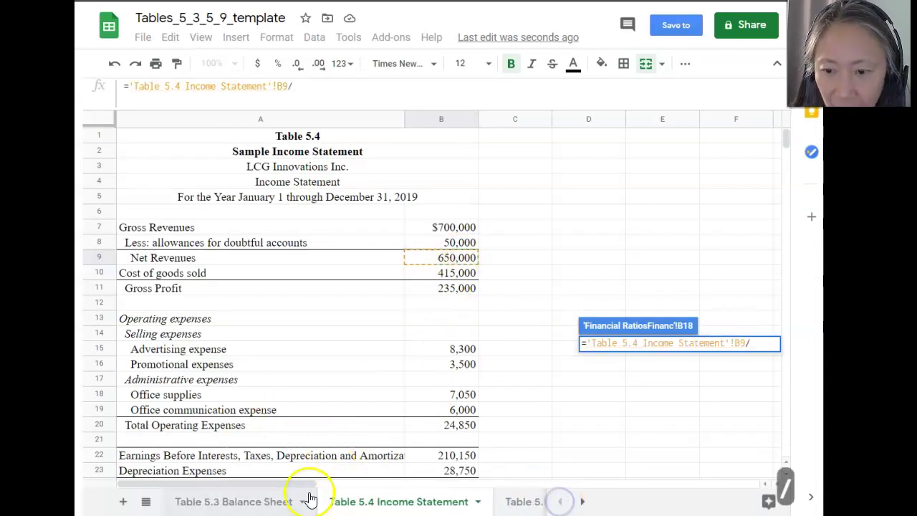
left_click(242, 501)
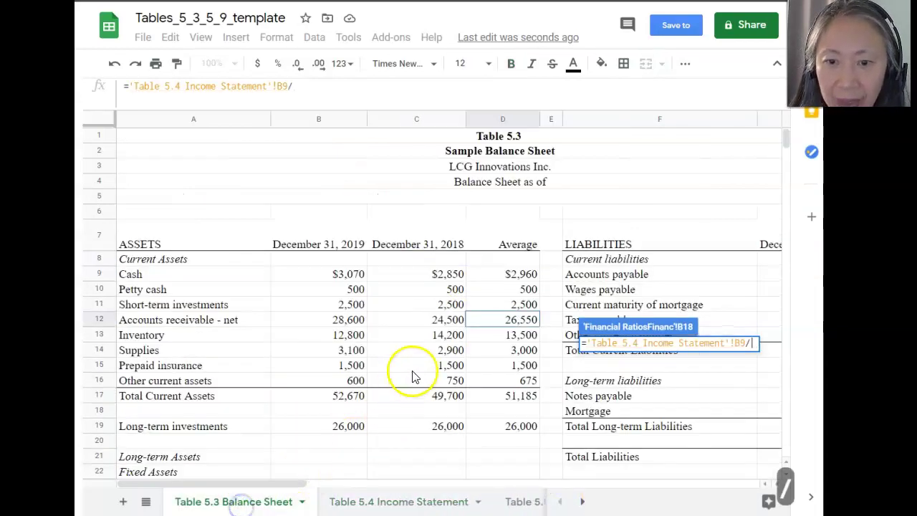
left_click(513, 322)
key("Return")
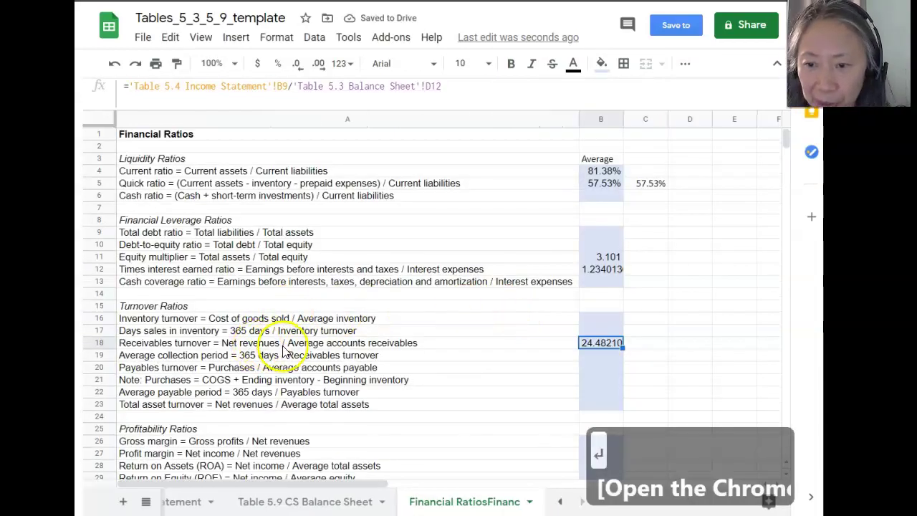
- Calculate the average collection period in B19 by dividing 365 by the receivables turnover in B18
left_click(610, 356)
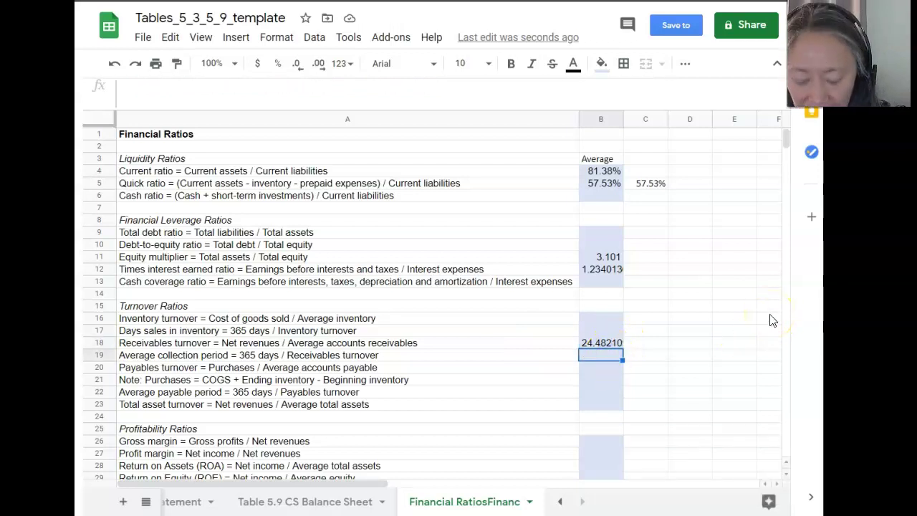
type("=")
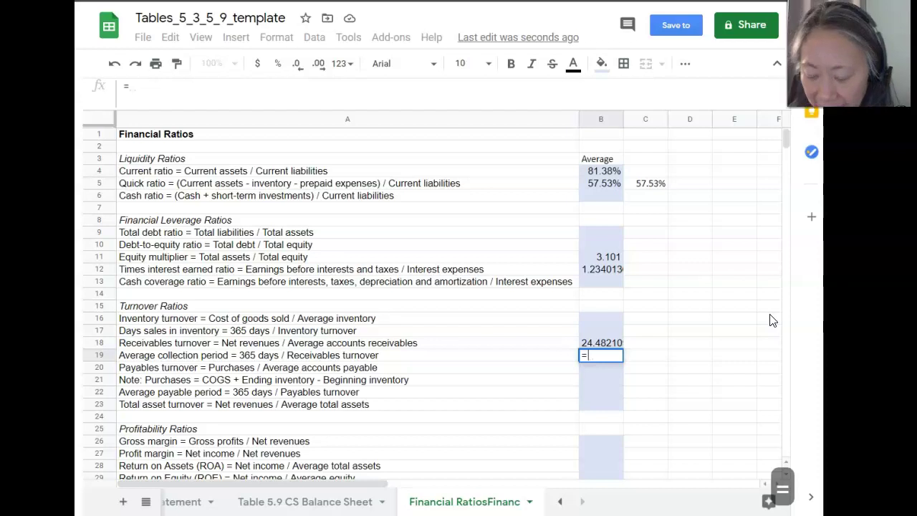
type("365/")
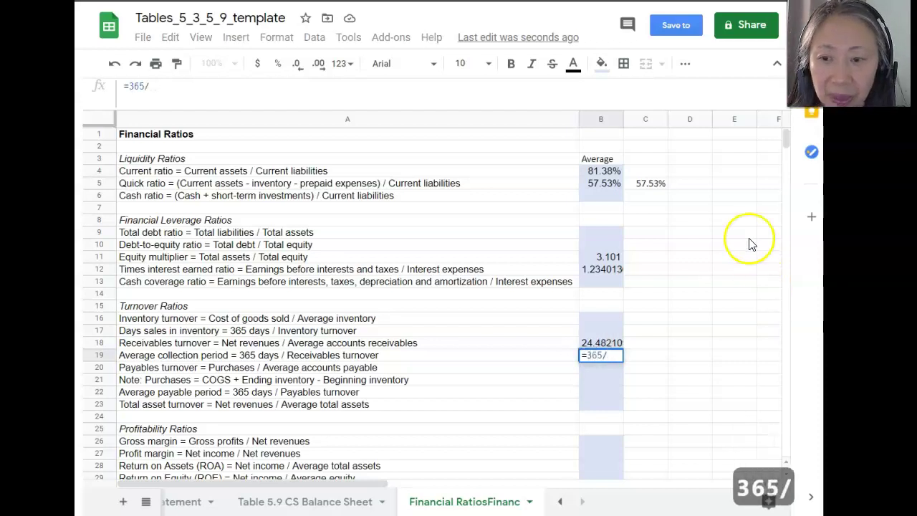
left_click(617, 343)
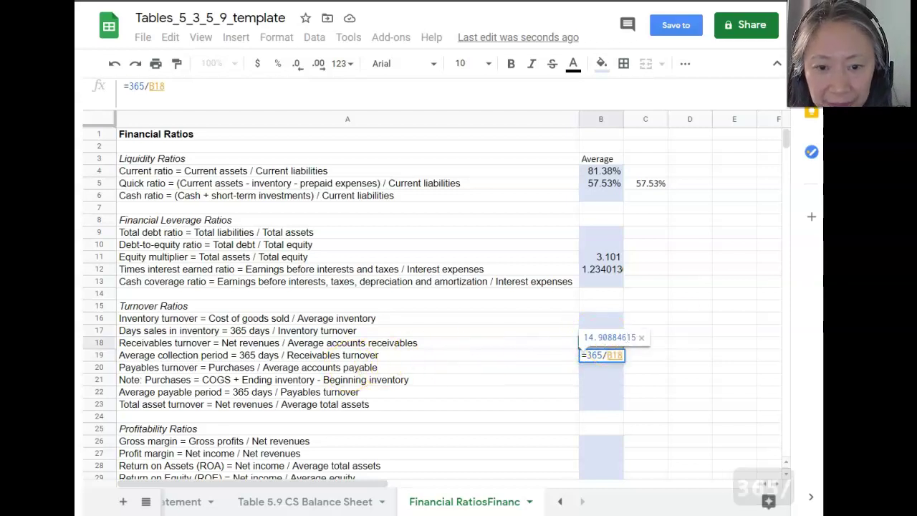
key("Return")
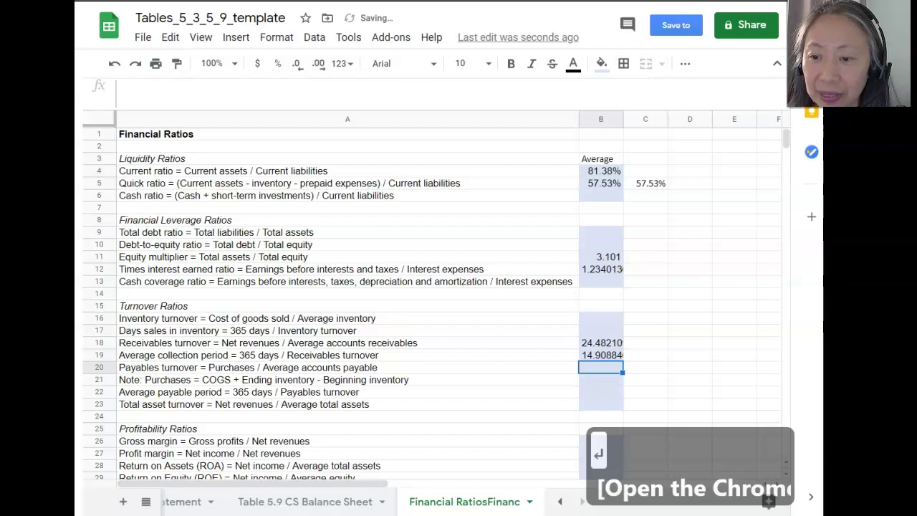
left_click(600, 354)
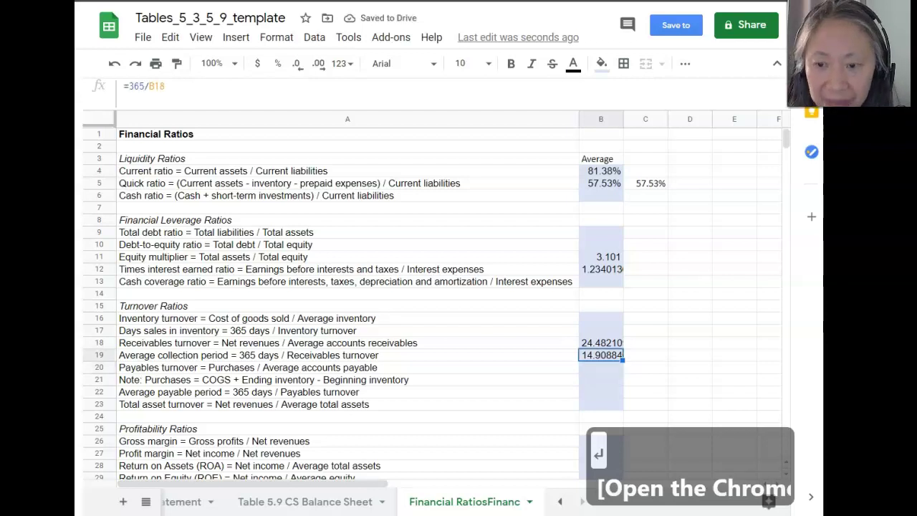
- Look over the ratios in the Tables_5_3_5_9_completed workbook and examine the financial leverage formulas in B9 through B13
scroll(525, 322, "down", 2)
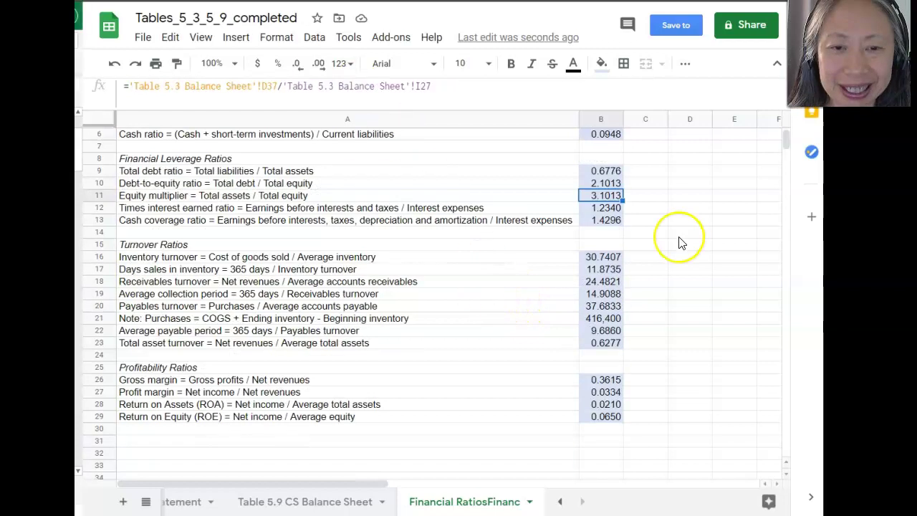
scroll(680, 242, "up", 2)
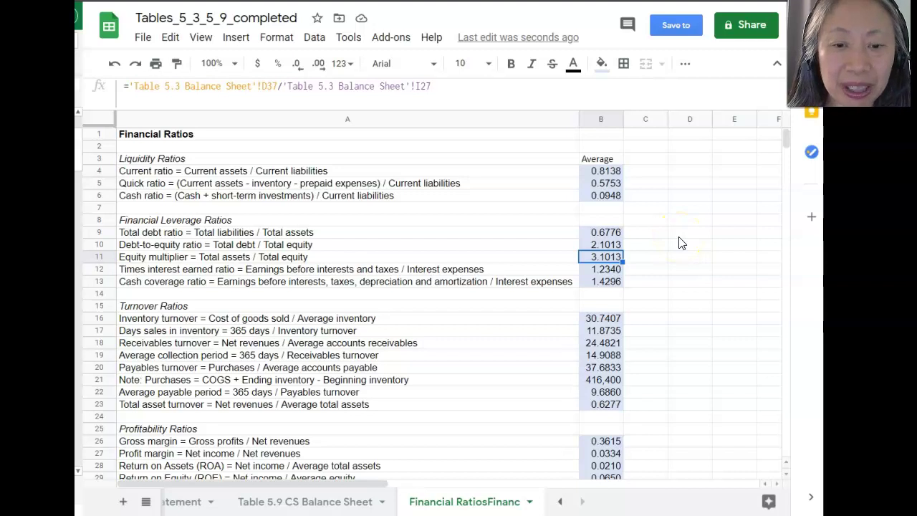
scroll(680, 243, "down", 2)
scroll(680, 242, "up", 2)
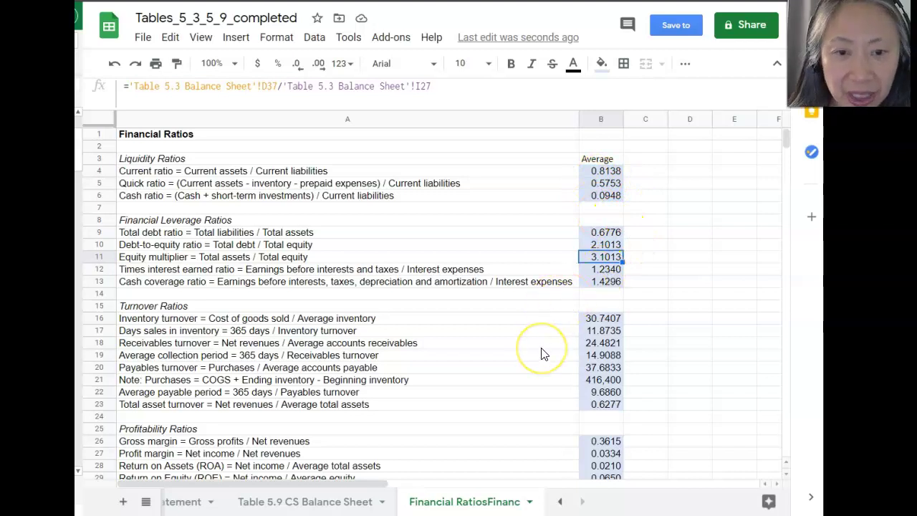
left_click(607, 233)
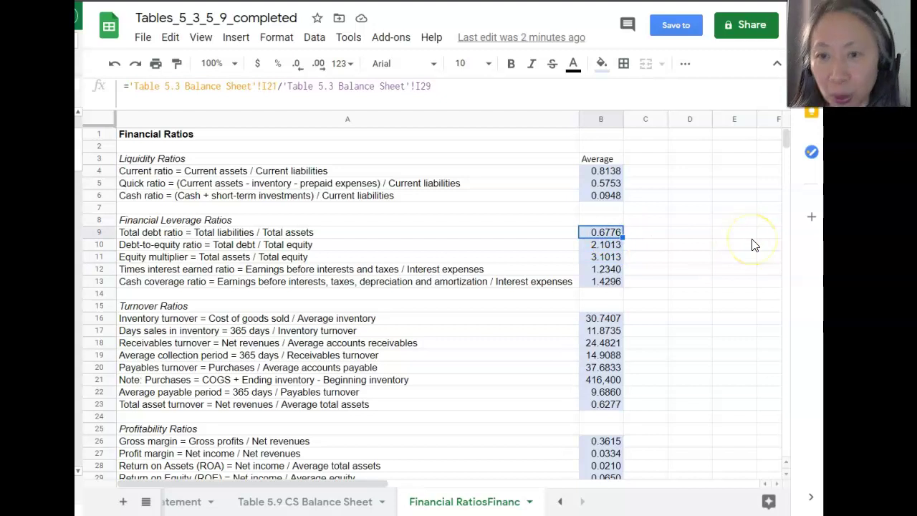
key("Down")
key("Down")
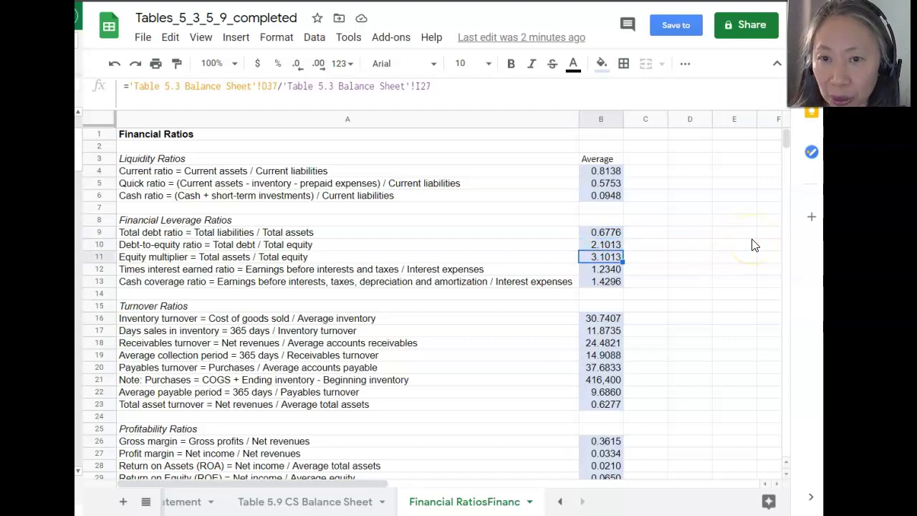
key("Down")
key("Down")
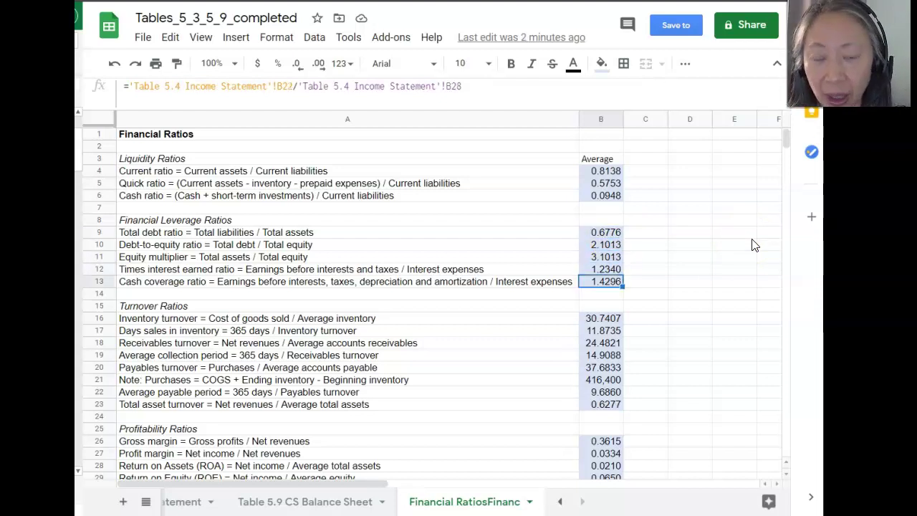
- Examine the turnover ratio formulas in B16 through B23 of the completed workbook, including the Purchases calculation in B21
key("Down")
key("Down")
key("Down")
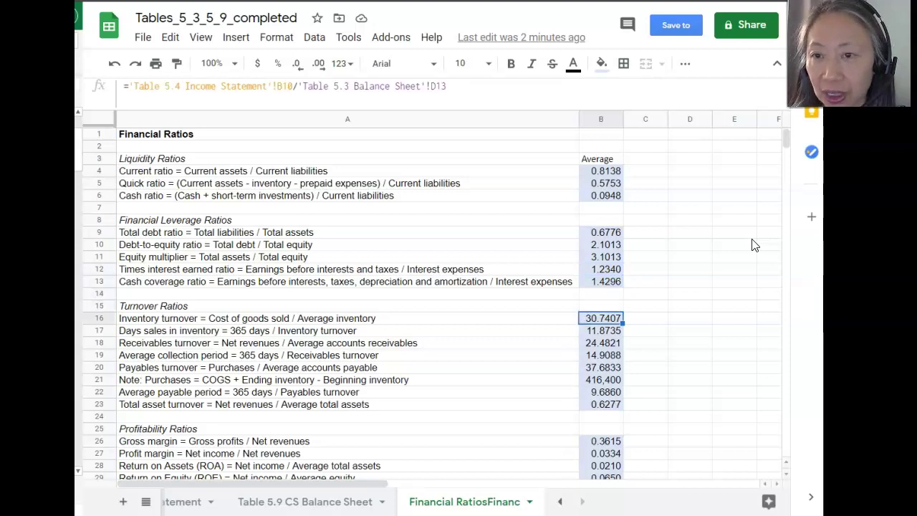
key("Down")
key("Down")
key("Down")
key("Down")
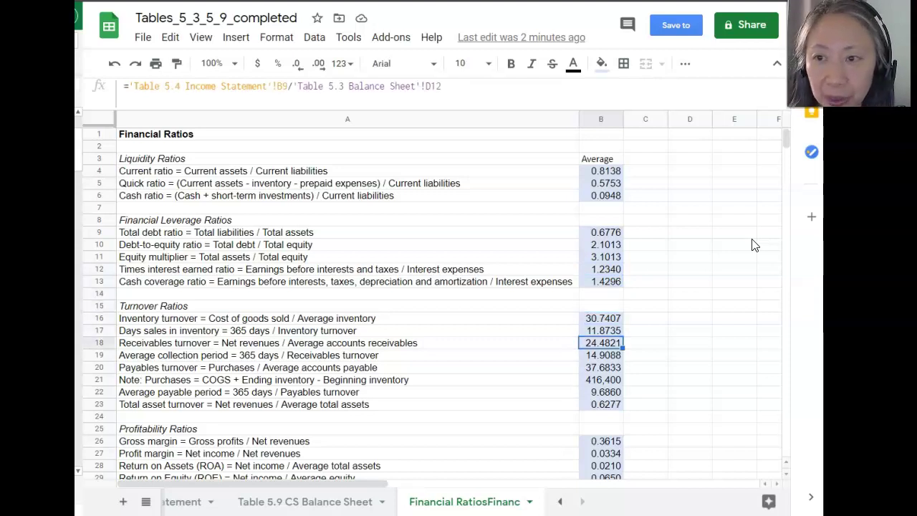
key("Down")
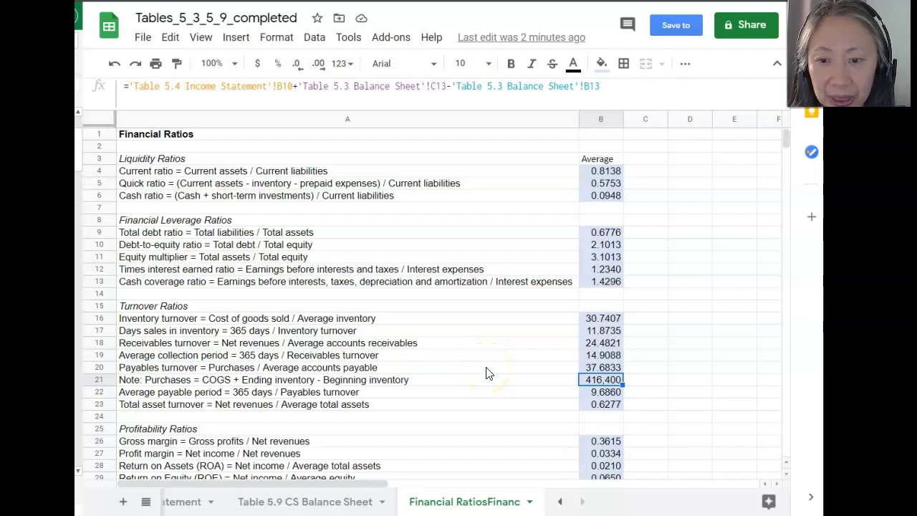
key("Down")
key("Down")
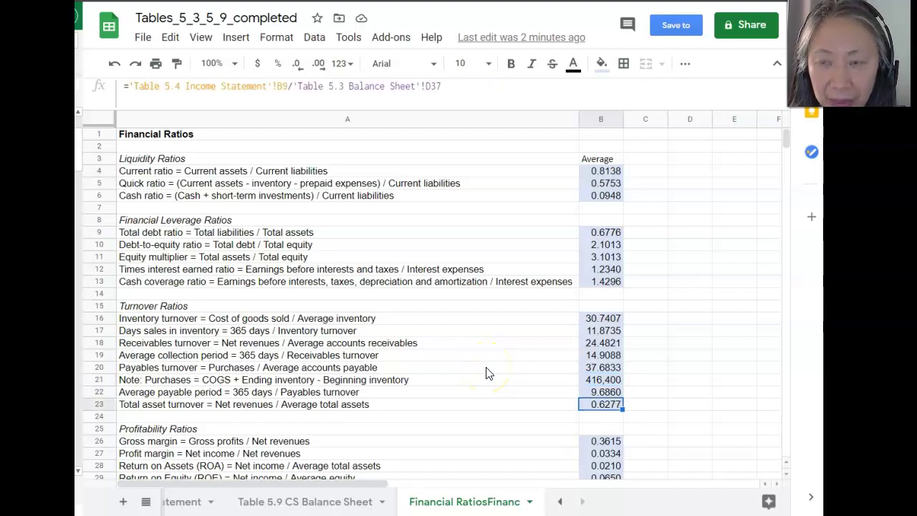
- Examine the profitability ratio formulas in B26 through B29, from gross margin to Return on Equity
key("Down")
key("Down")
key("Down")
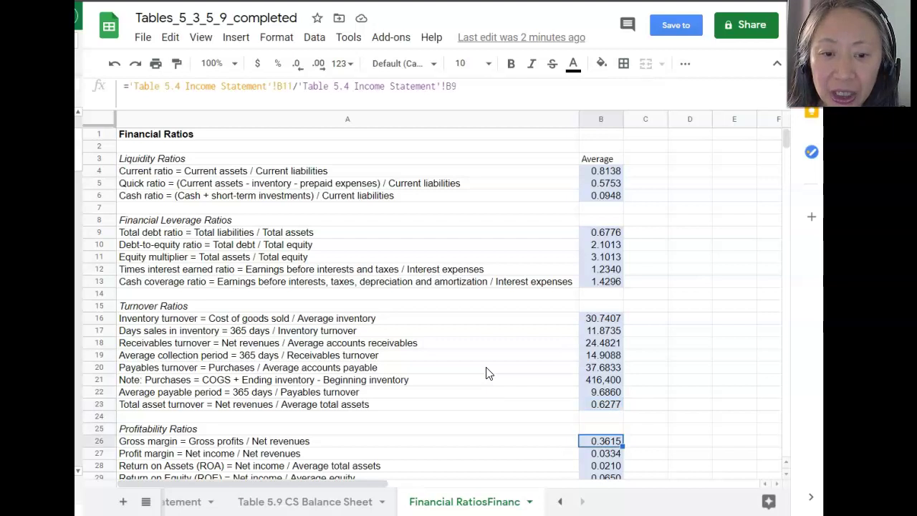
key("Down")
key("Down")
key("Down")
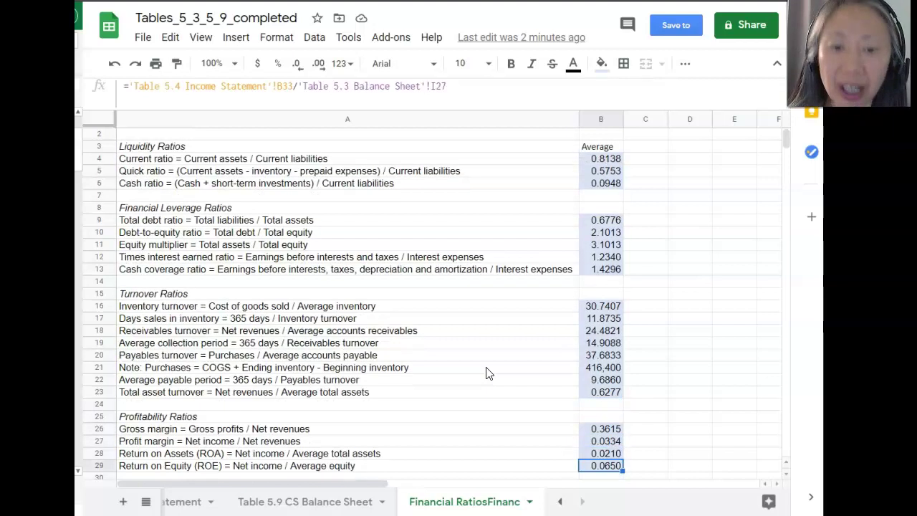
key("Down")
key("Left")
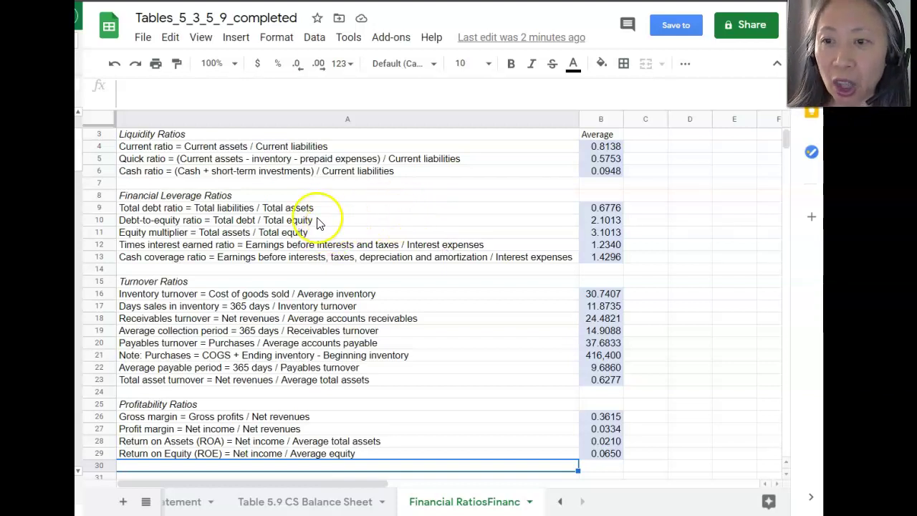
- Compare the formulas for total debt ratio in B9, debt-to-equity ratio in B10 and equity multiplier in B11
left_click(601, 209)
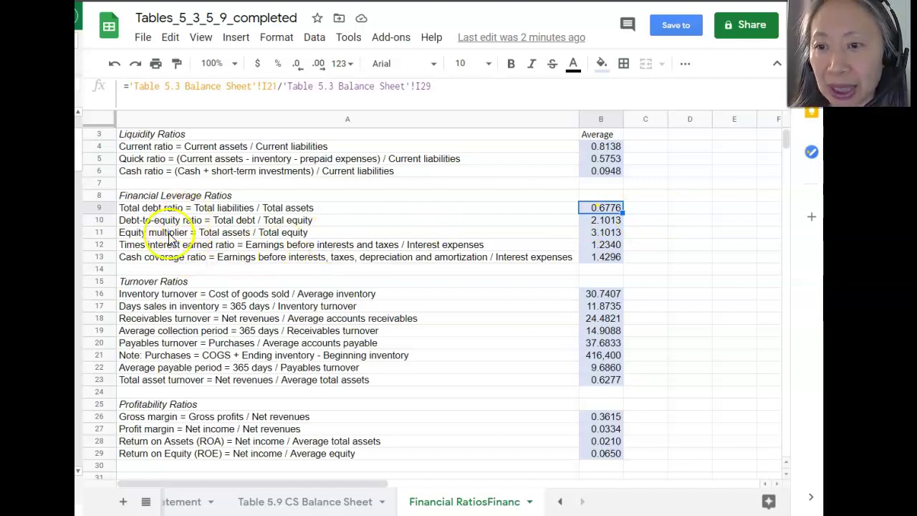
left_click(604, 221)
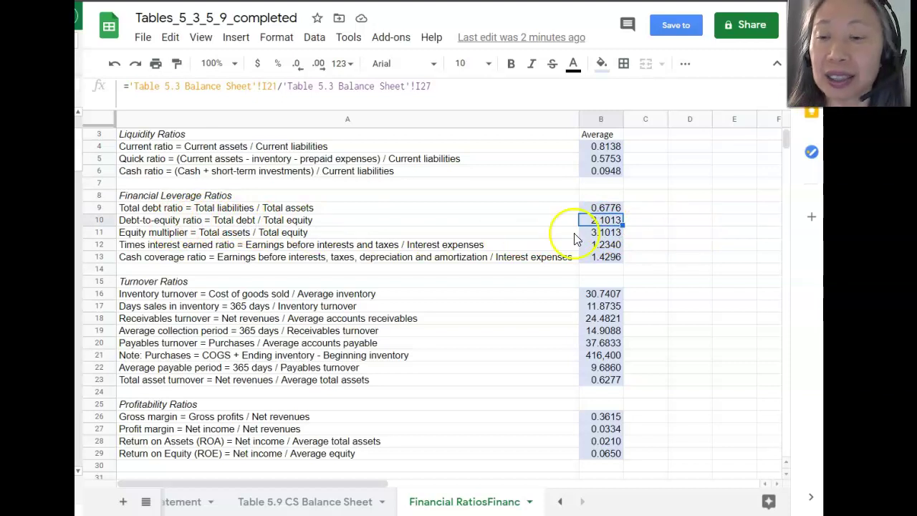
left_click(614, 234)
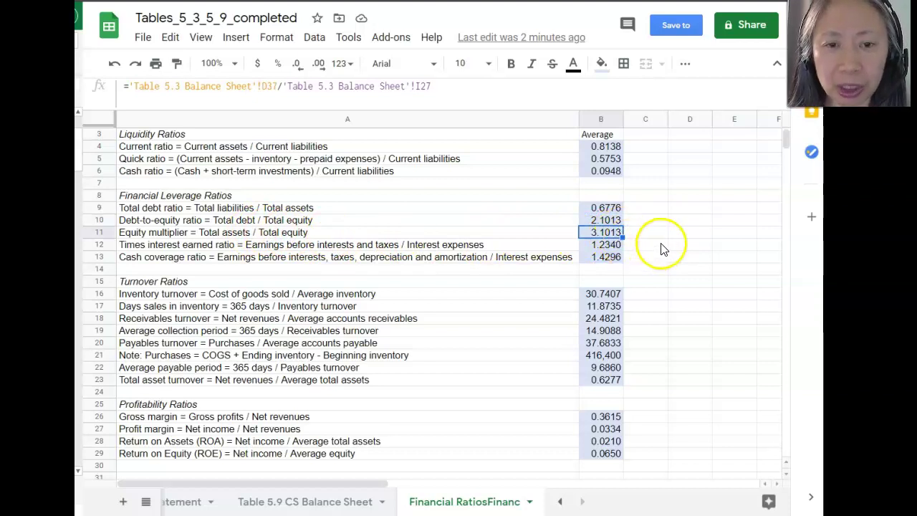